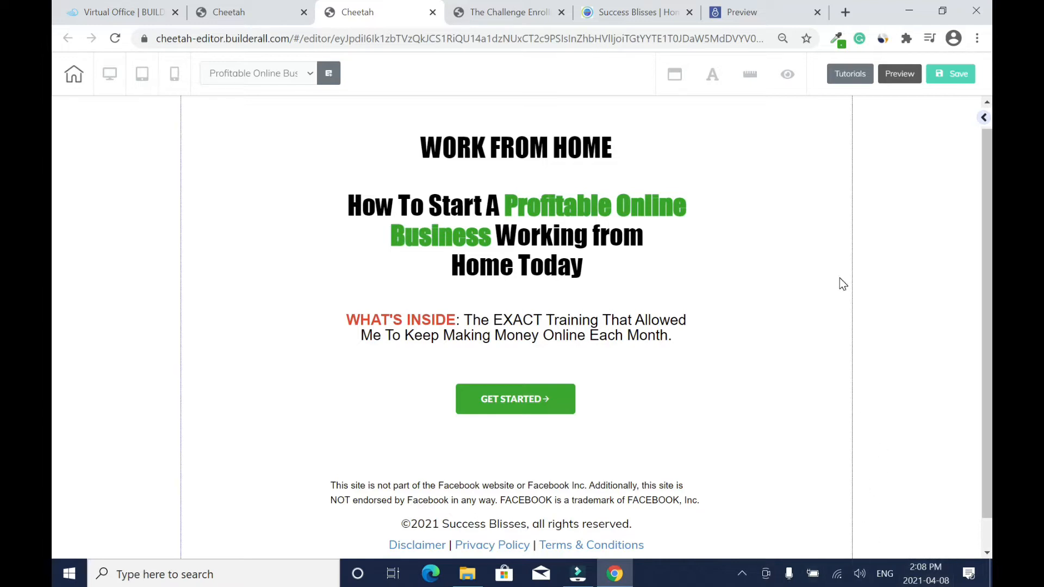
left_click(816, 12)
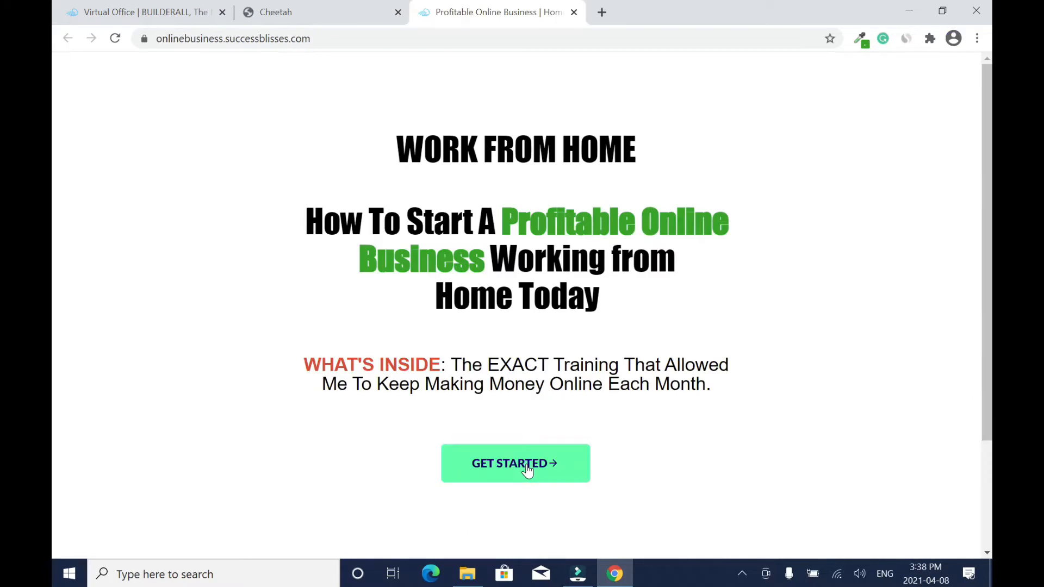
left_click(526, 465)
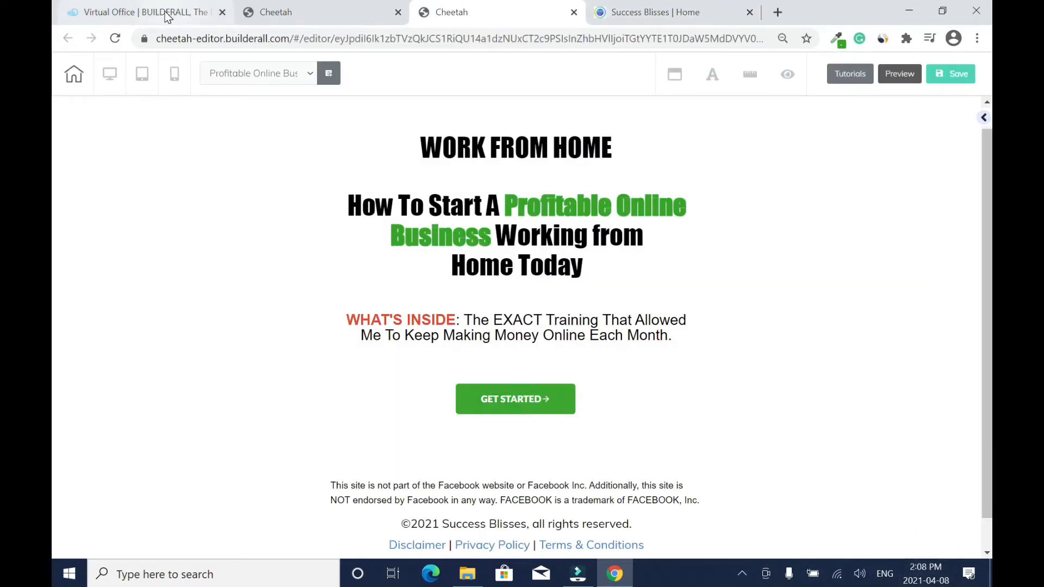
Step: Open the Mailingboss Autoresponder from the Builderall Virtual Office in a new tab and switch to it
left_click(168, 17)
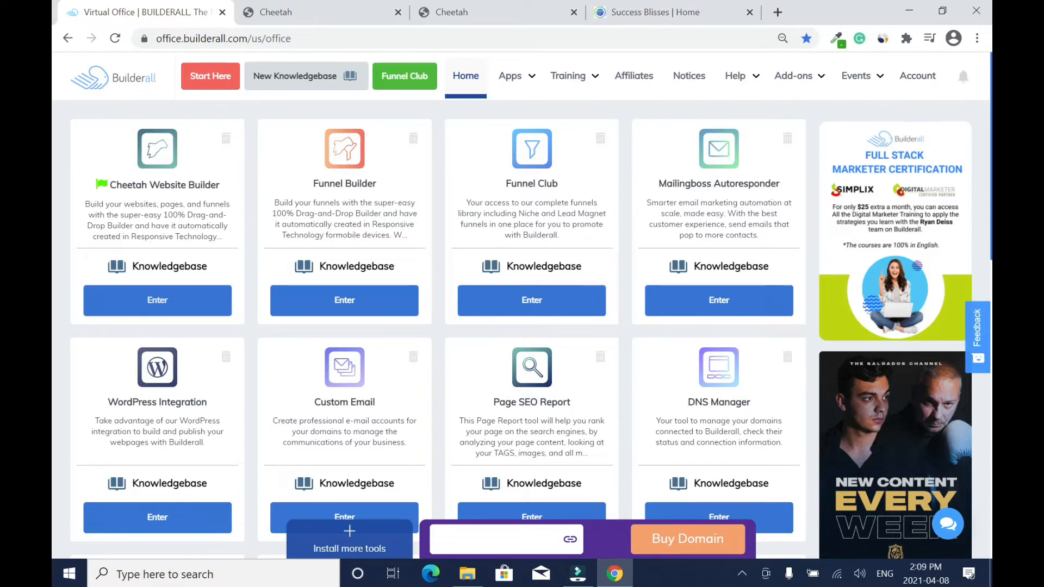
right_click(683, 304)
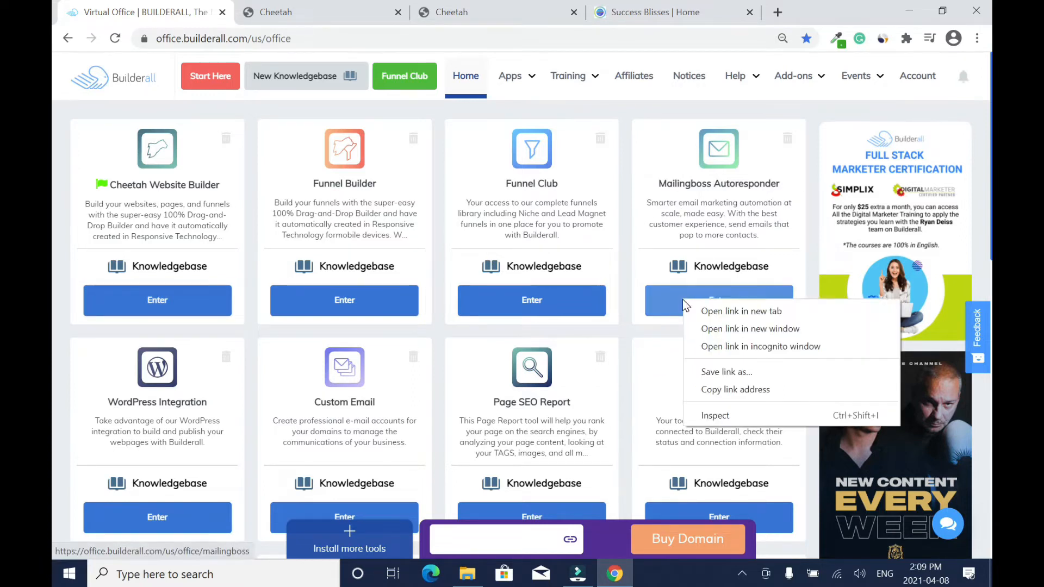
left_click(706, 311)
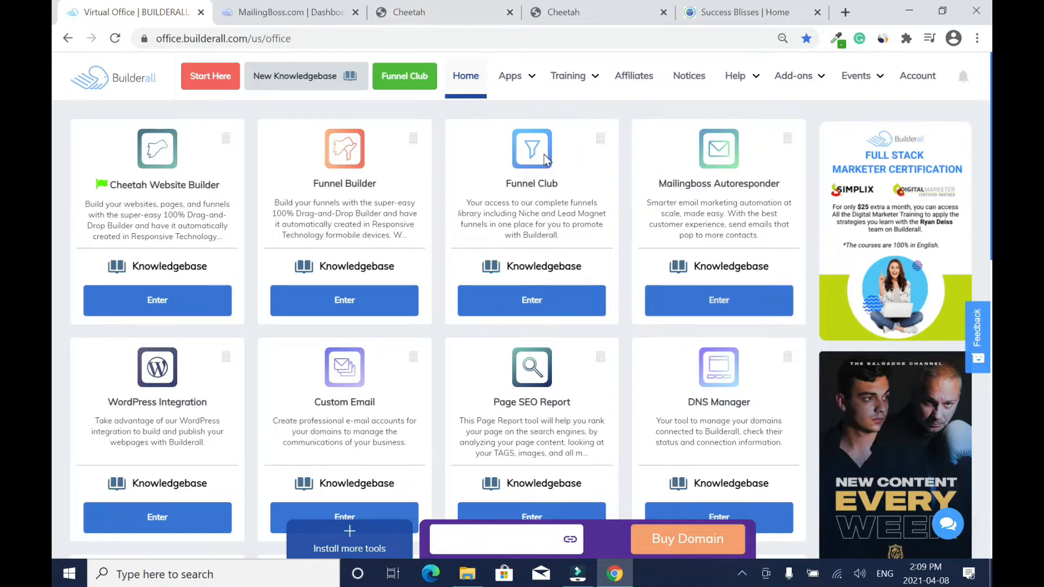
left_click(289, 12)
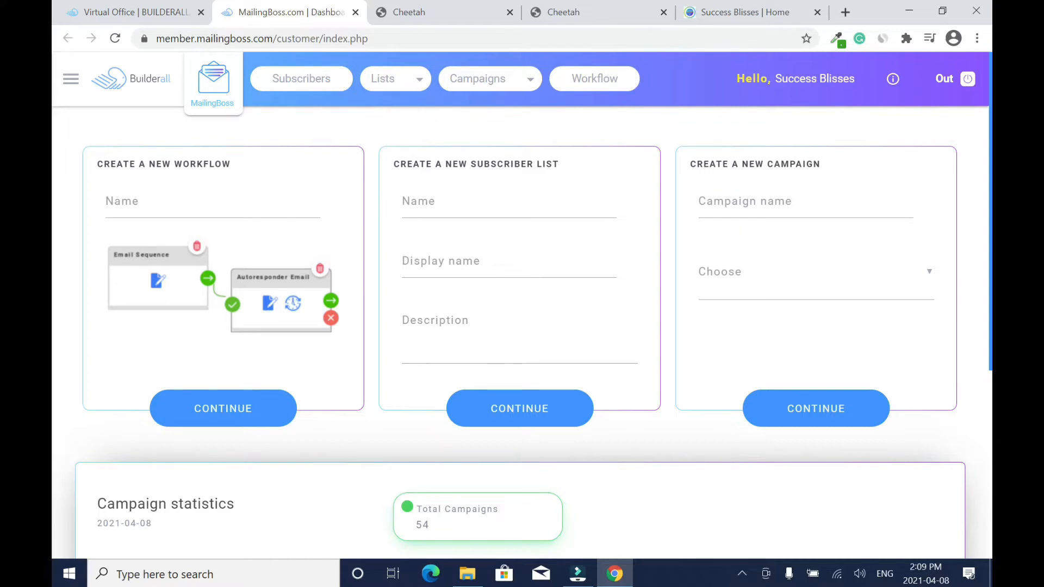
Step: Name the new subscriber list Profitable Online Business and give it the same display name
left_click(446, 202)
left_click(496, 201)
type("Pr")
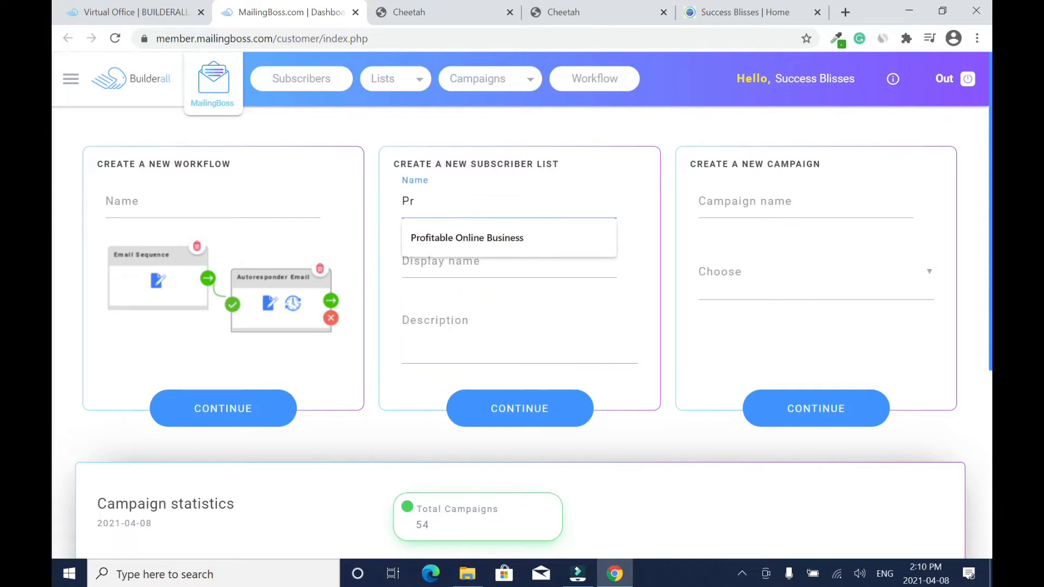
key("Down")
key("Return")
left_click(462, 261)
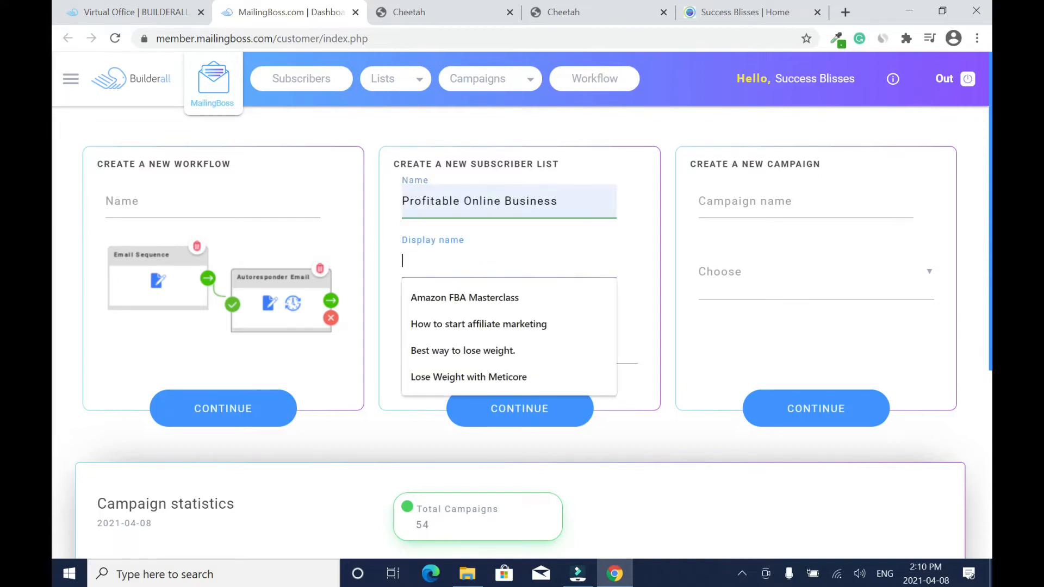
type("Profitable ")
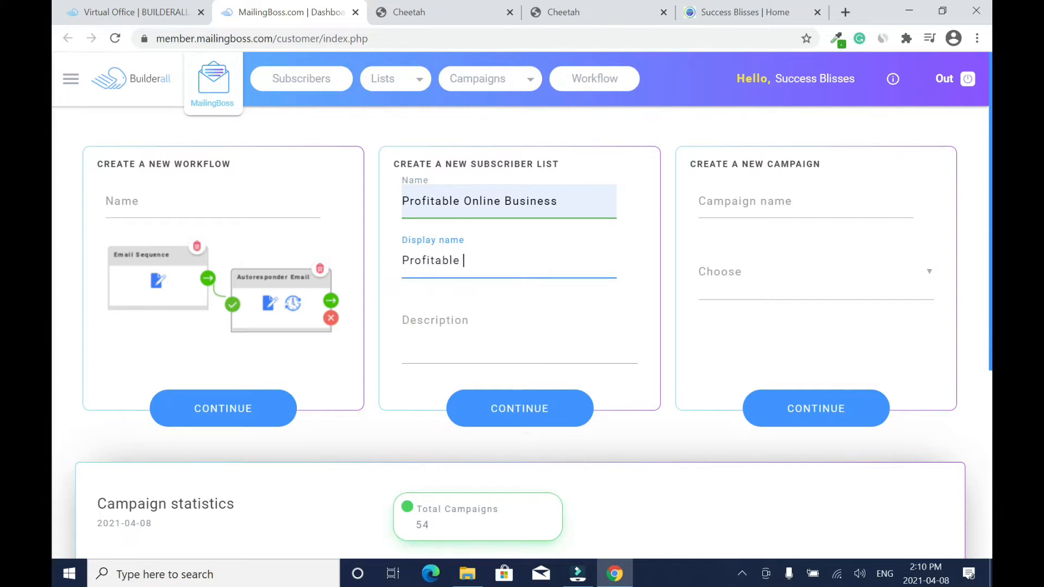
type("Online Business")
Step: Describe the list as "The right way to start a successful online business and make money online." and continue to its general data
left_click(511, 326)
type("The right w")
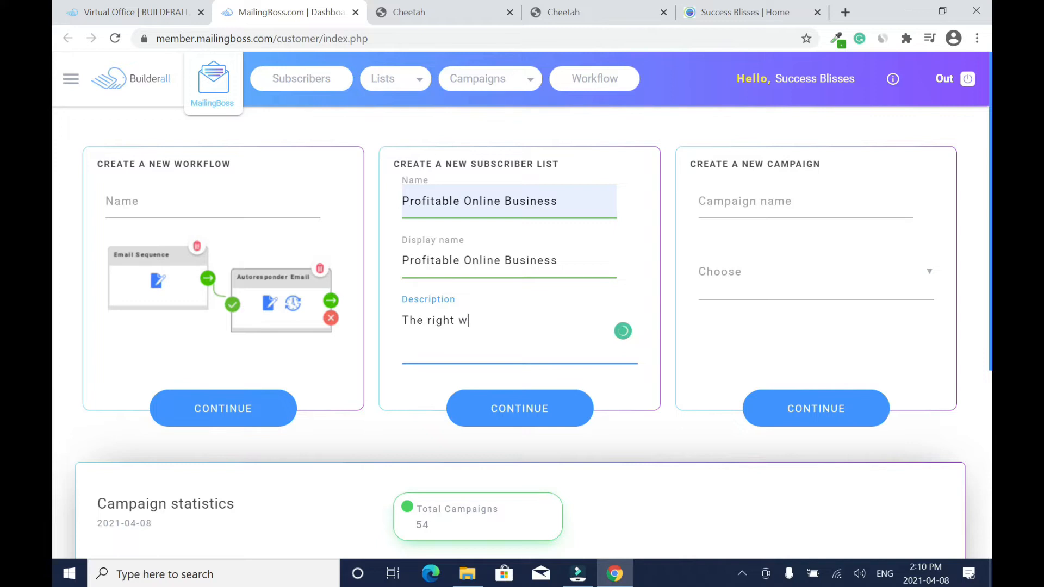
type("ay to start a successful online ")
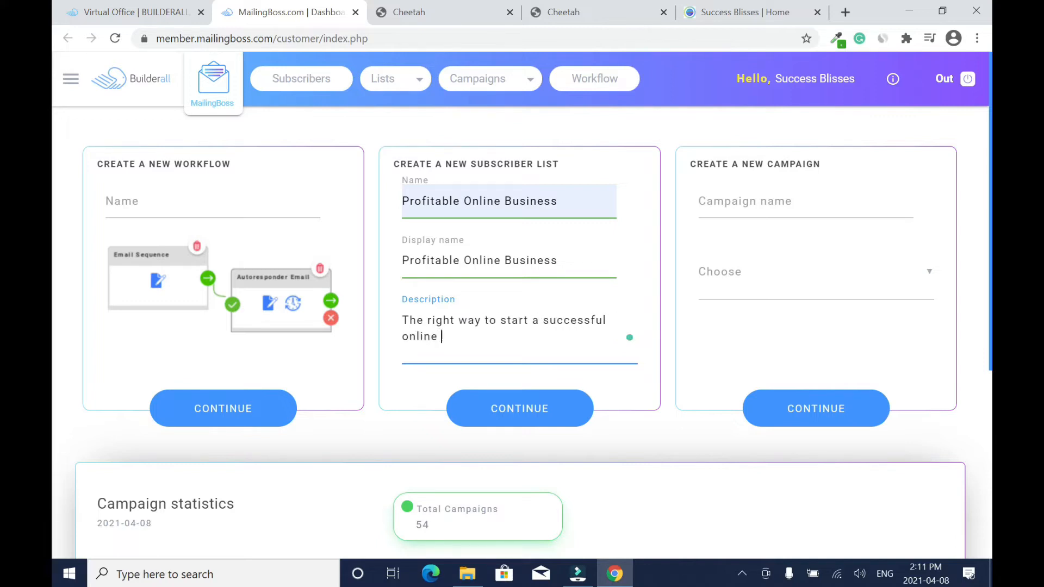
type("business and make money online.")
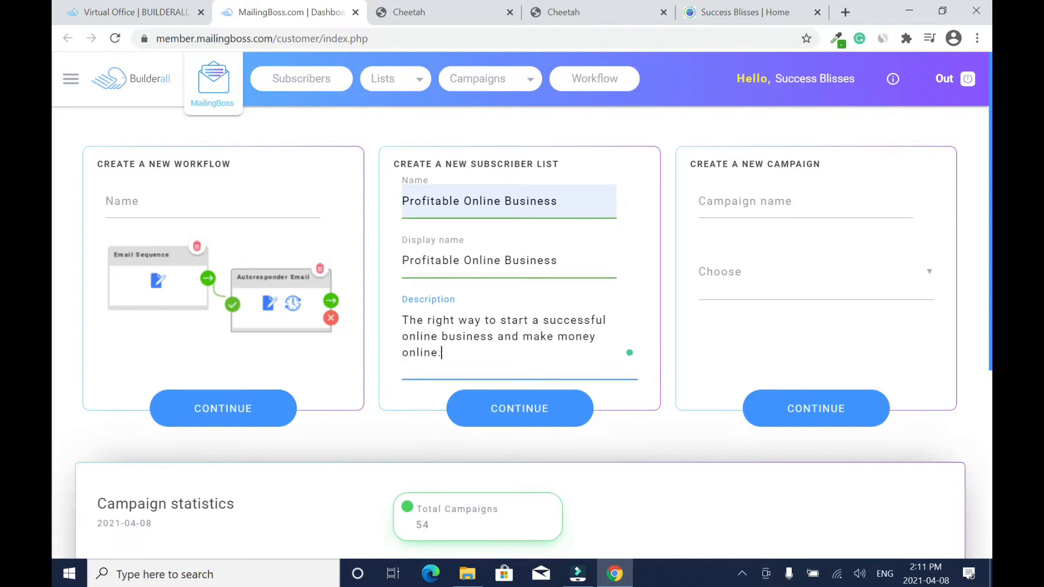
left_click(547, 422)
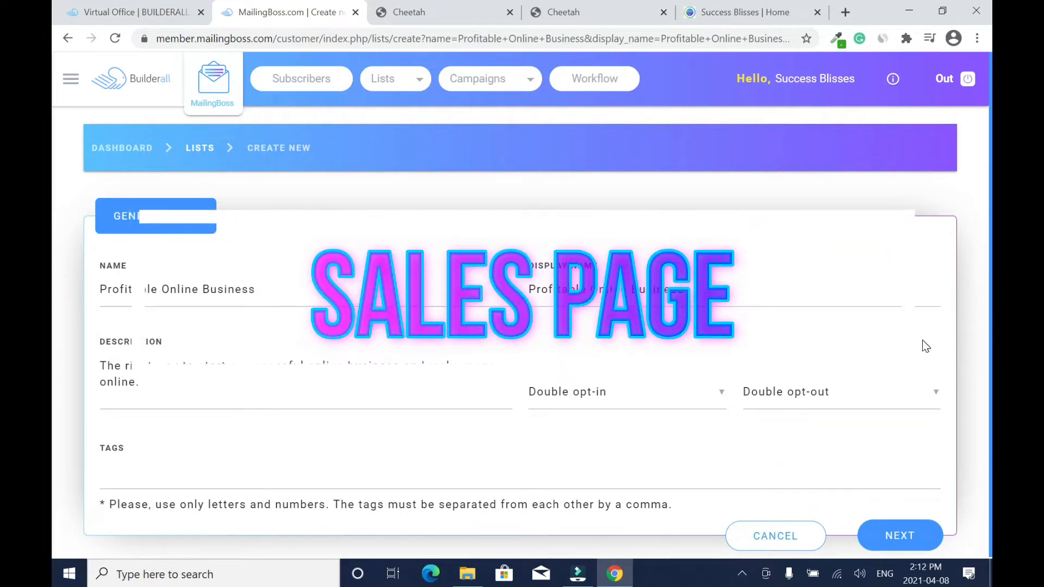
Step: Set the list to single opt-in and single opt-out
left_click(701, 395)
left_click(594, 431)
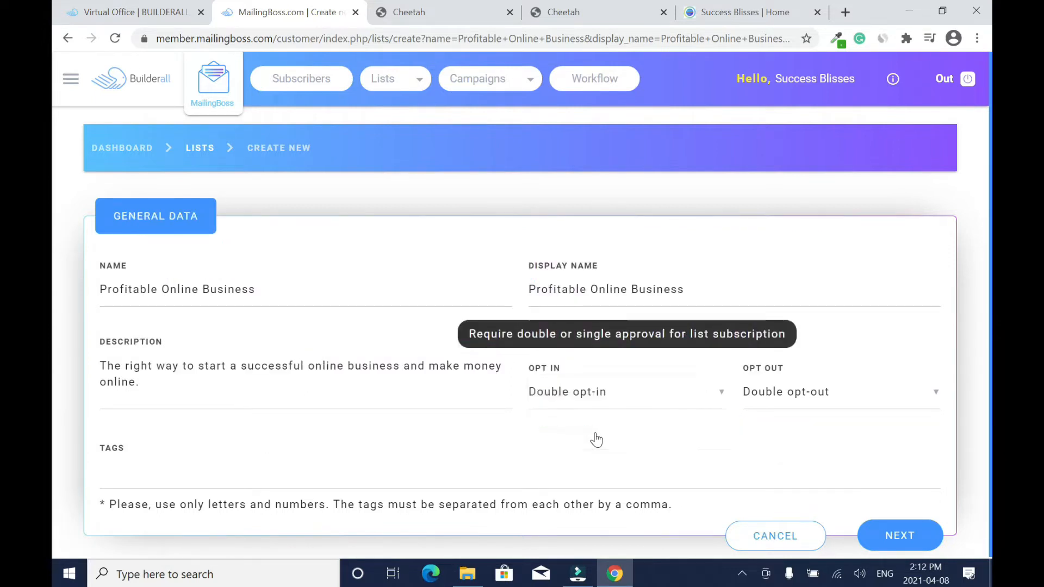
left_click(876, 397)
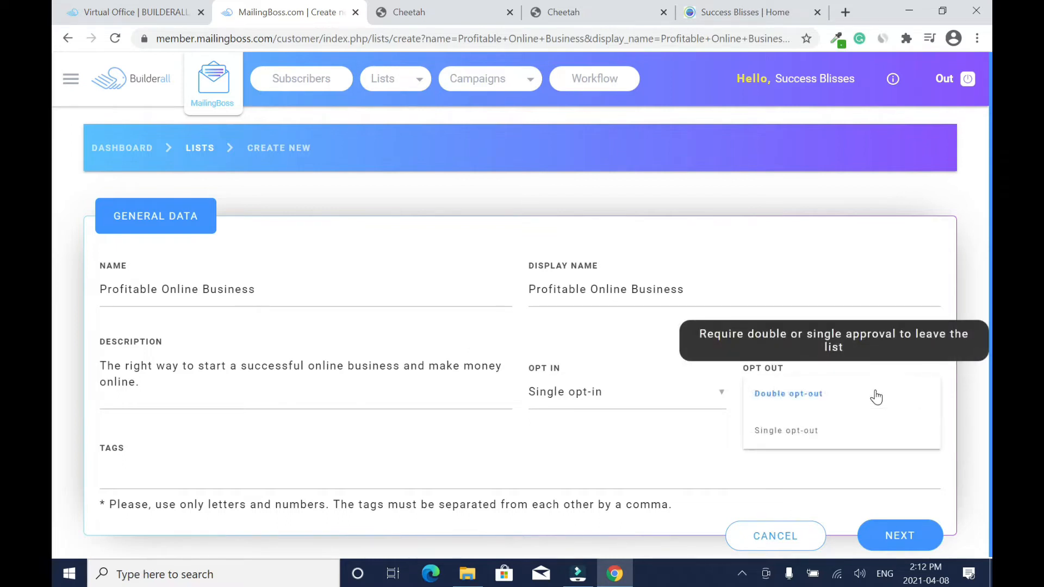
left_click(796, 435)
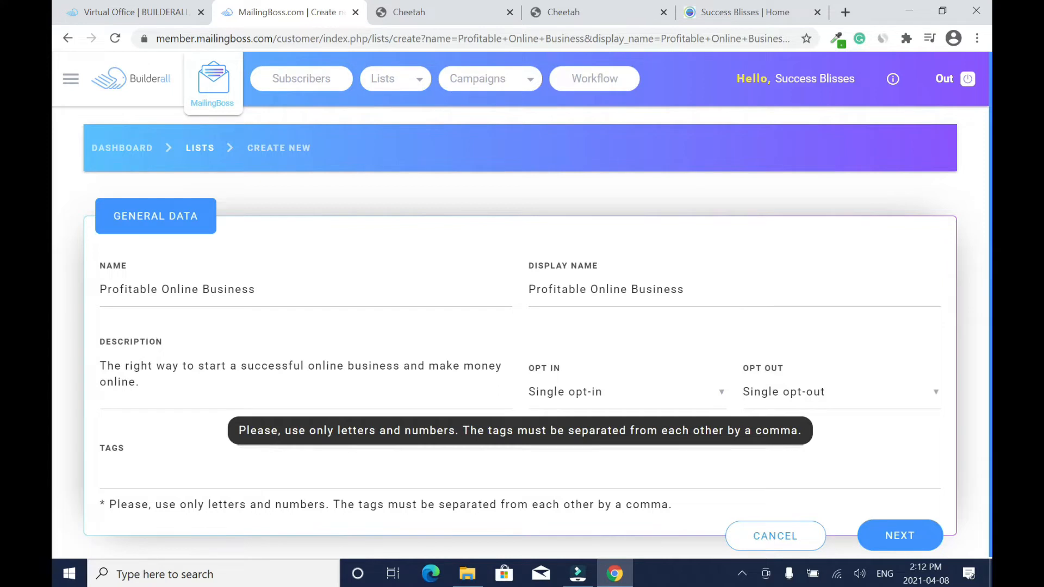
Step: Enter the tags #makemoneyonline #affiliatemarketing #workfromhome #sidehustle #digitalmarketing and proceed to the URL field of the single opt-in request form
left_click(104, 472)
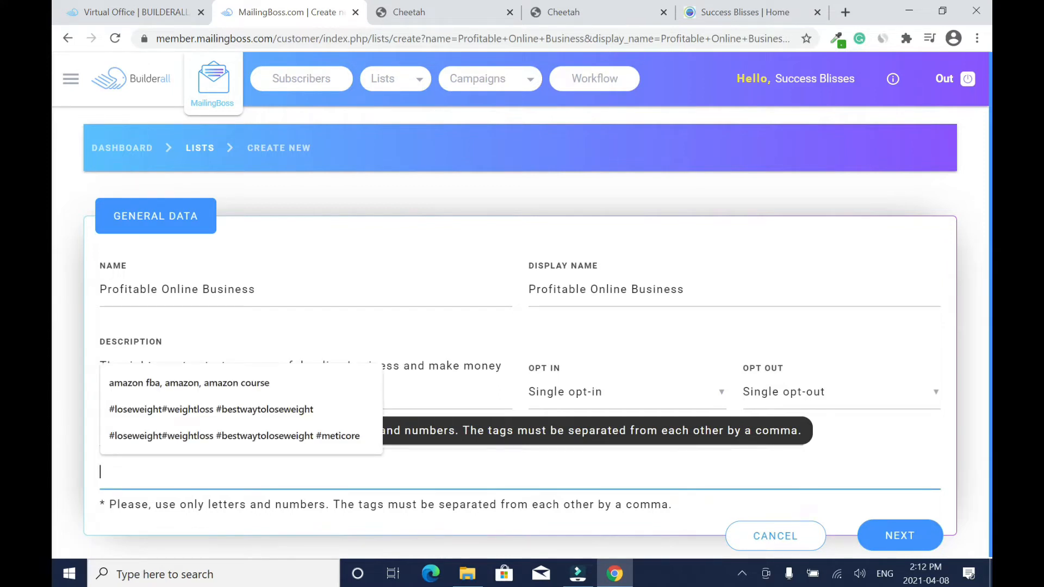
type("#makem")
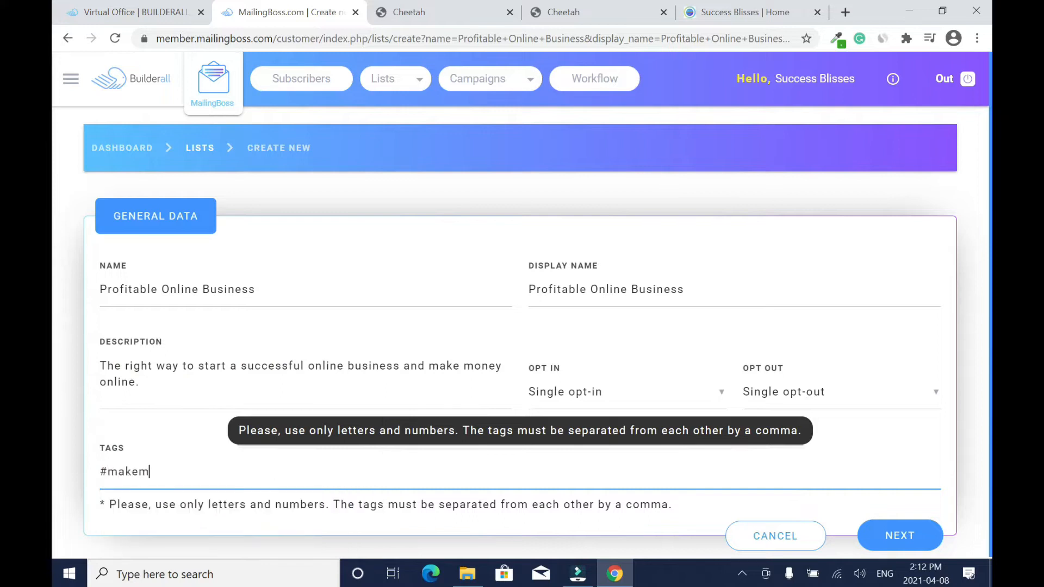
type("oneyonline #affiliatemarketing #workfromhome #sidehustle")
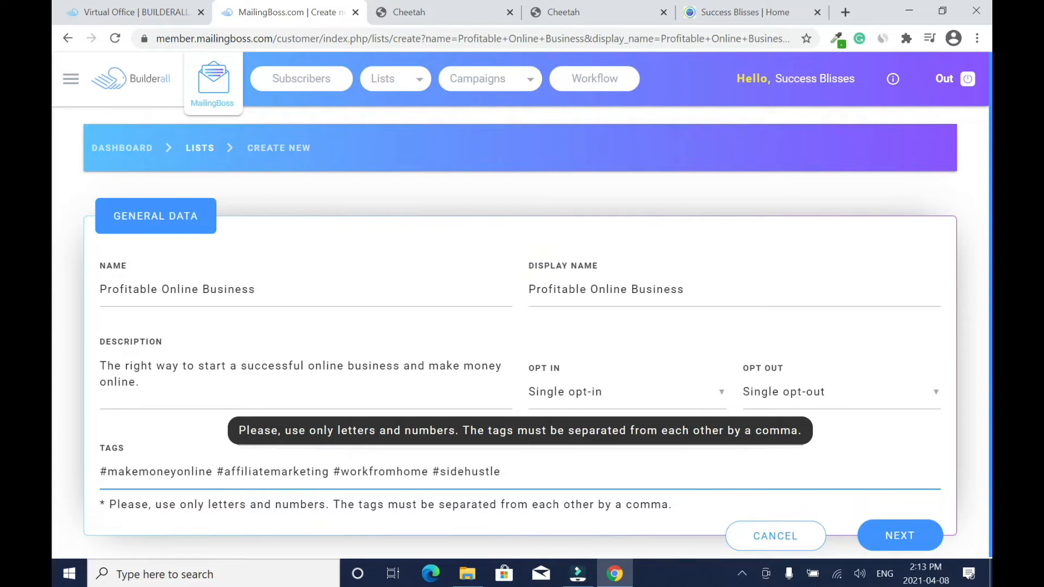
type(" #digitalmarketing")
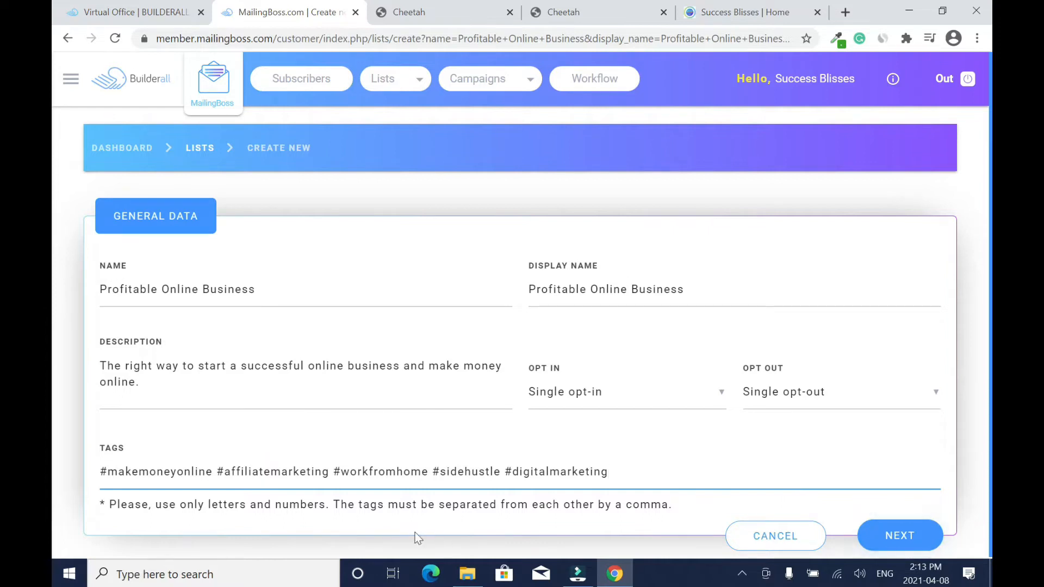
left_click(902, 536)
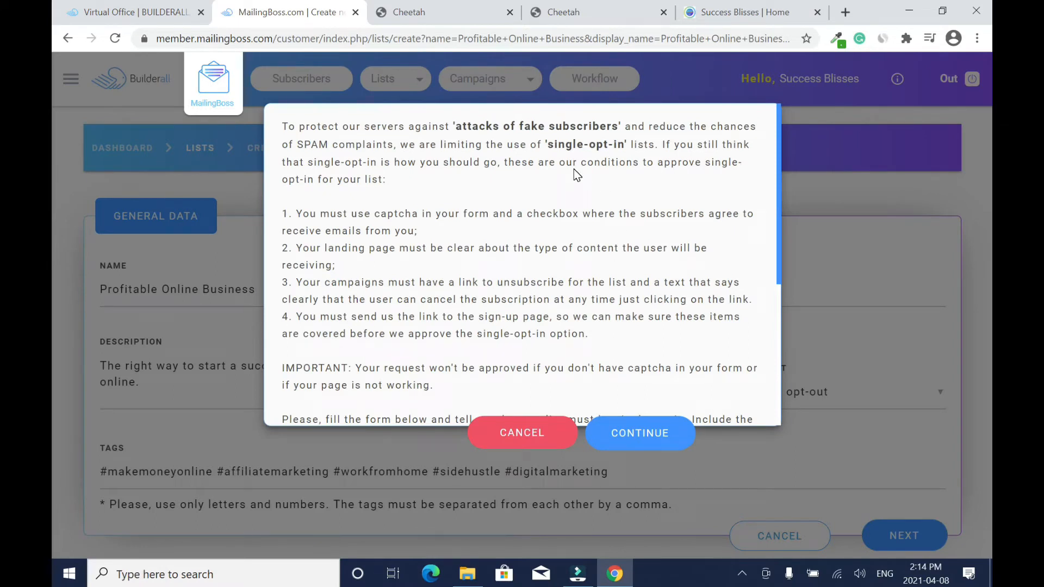
left_click_drag(777, 221, 782, 323)
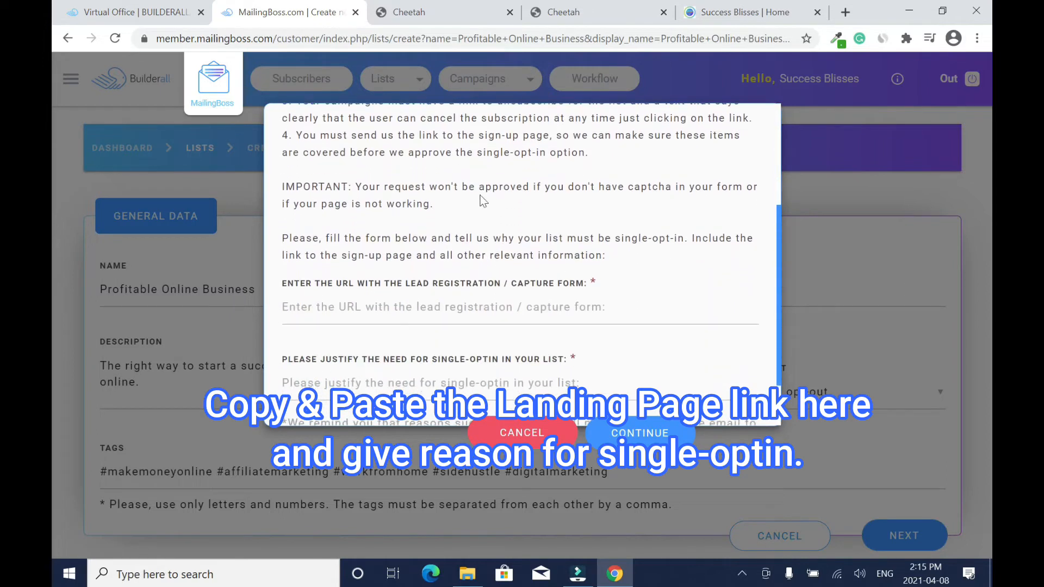
Step: Publish the Profitable Online Business site in Cheetah and connect it to the domain onlinebusiness.successblisses.com
left_click(443, 15)
left_click(880, 74)
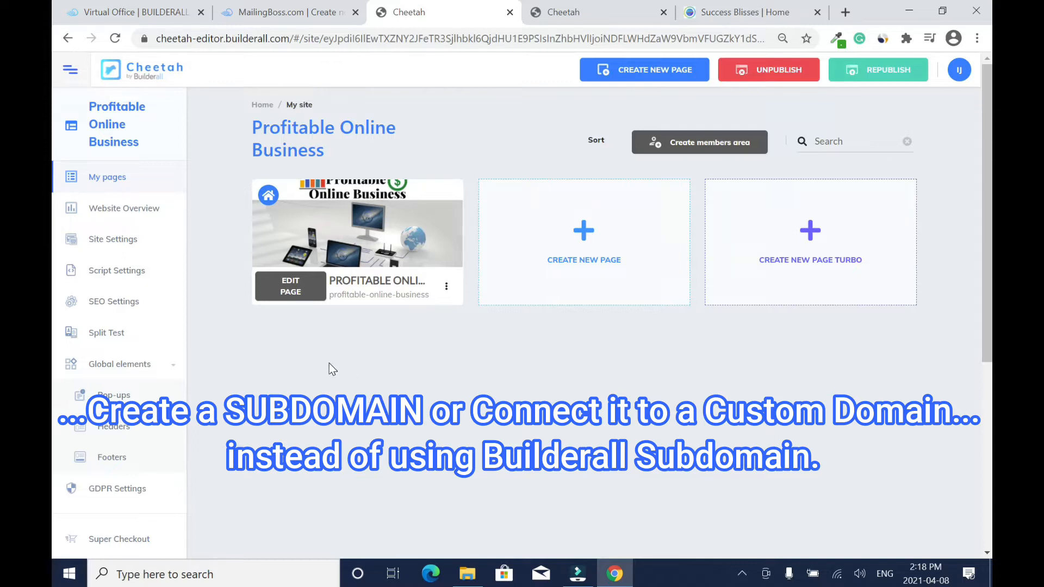
left_click_drag(986, 251, 983, 364)
left_click(135, 521)
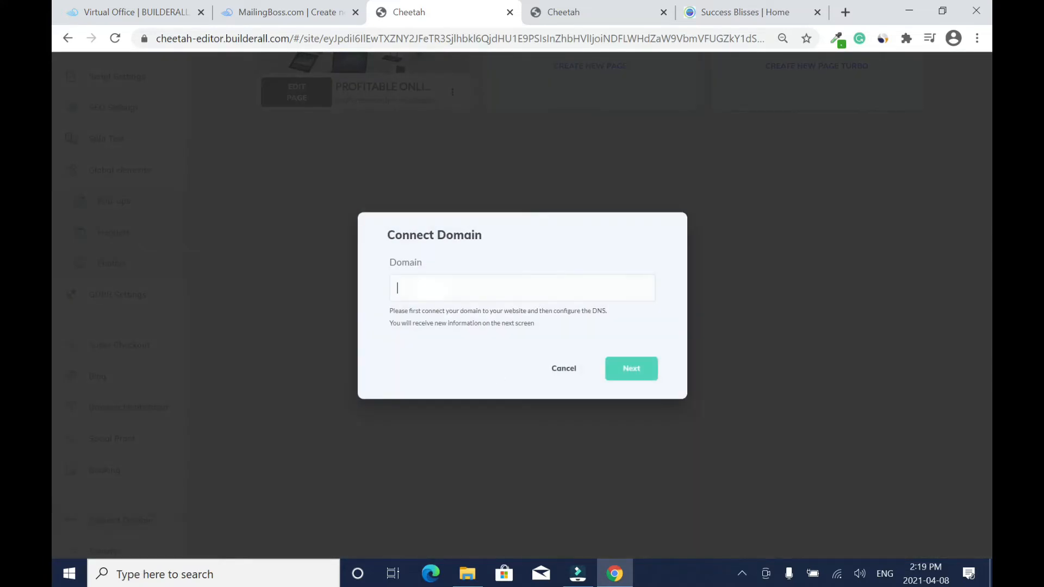
type("on")
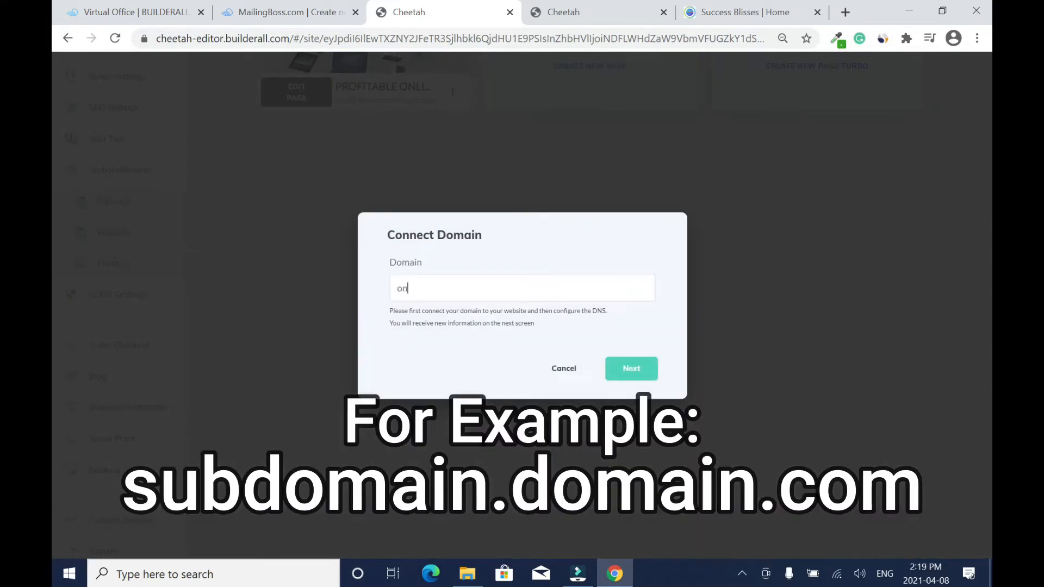
type("linebusiness.successblisses.com")
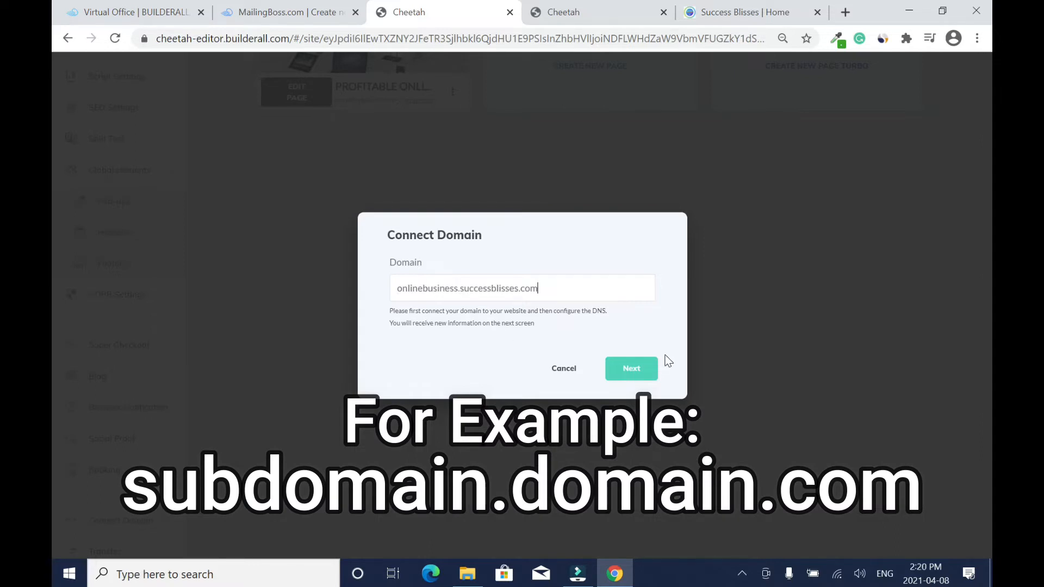
left_click(634, 368)
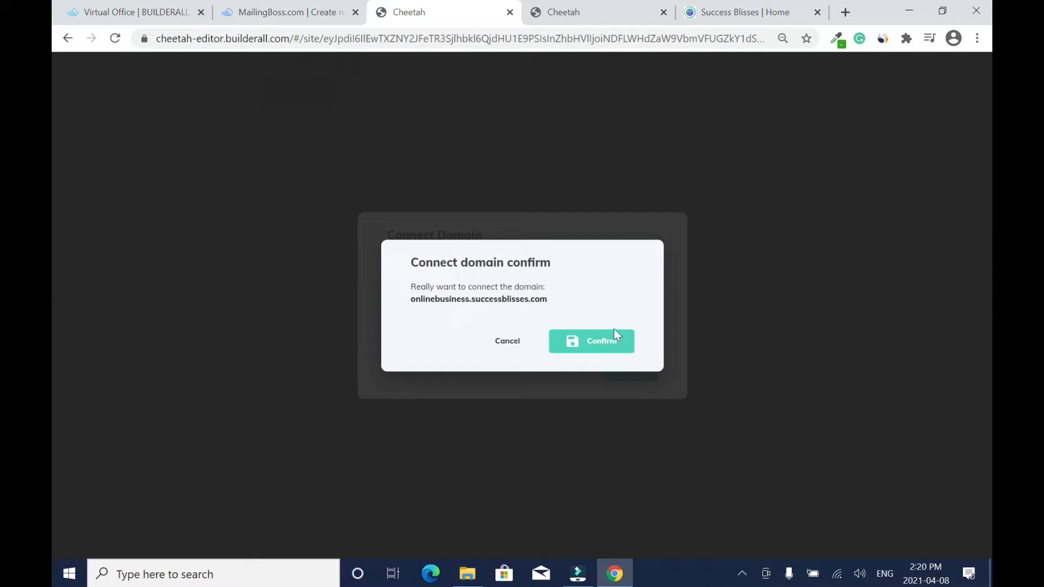
left_click(596, 342)
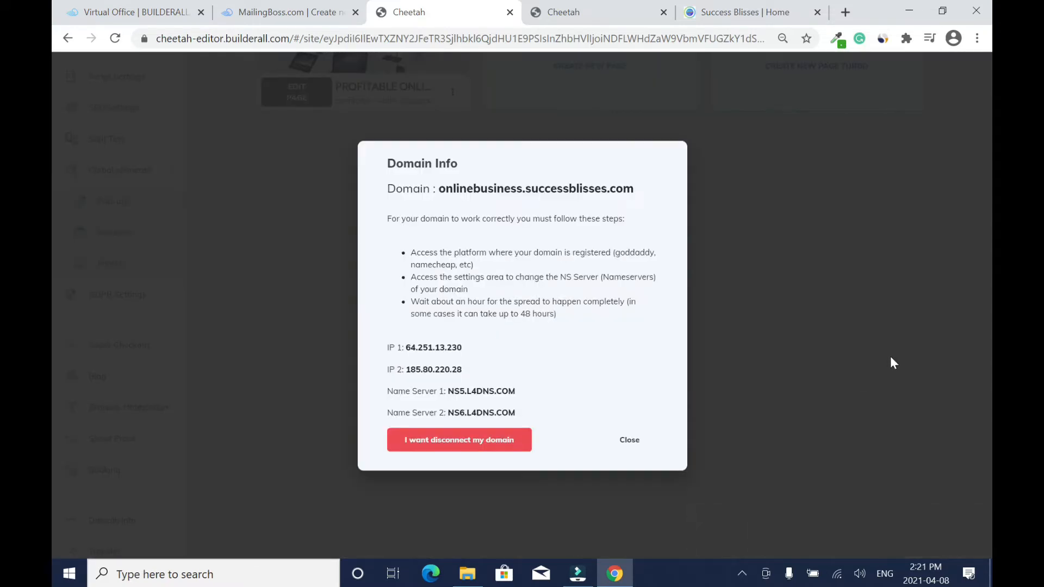
Step: Dismiss the domain information, republish the site, and close the extra Cheetah page editor tab
left_click(631, 444)
scroll(948, 229, "up", 4)
left_click(883, 74)
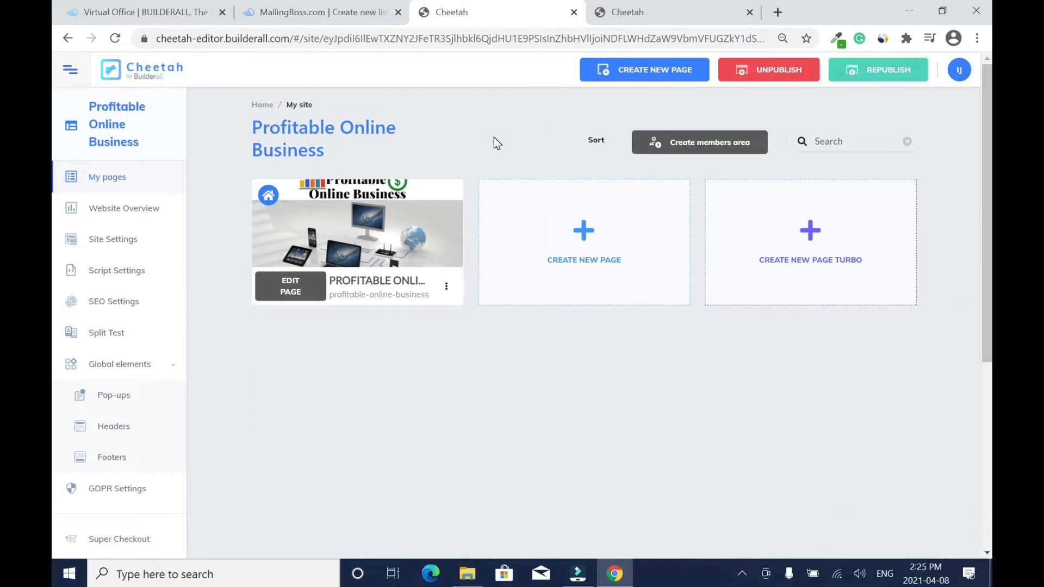
left_click(662, 12)
left_click(750, 13)
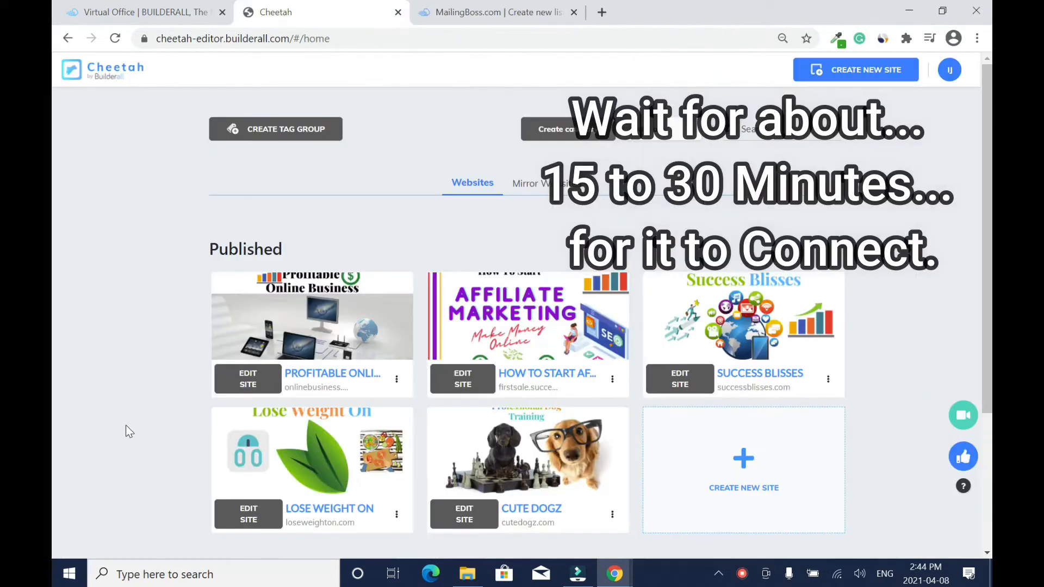
Step: Open the live Profitable Online Business website from its Cheetah site entry, look over the landing page, and copy its full URL
left_click(396, 379)
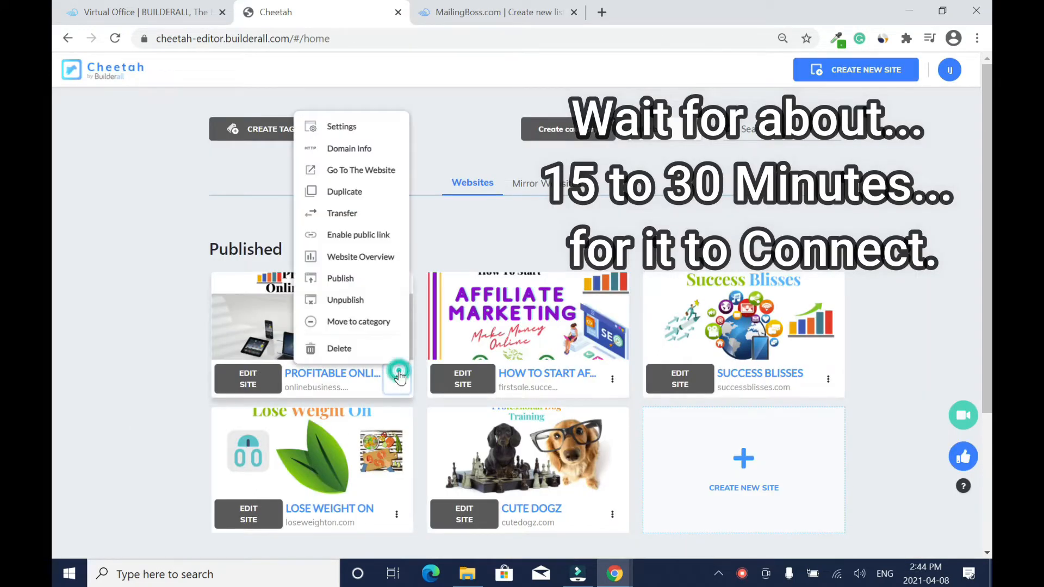
left_click(377, 170)
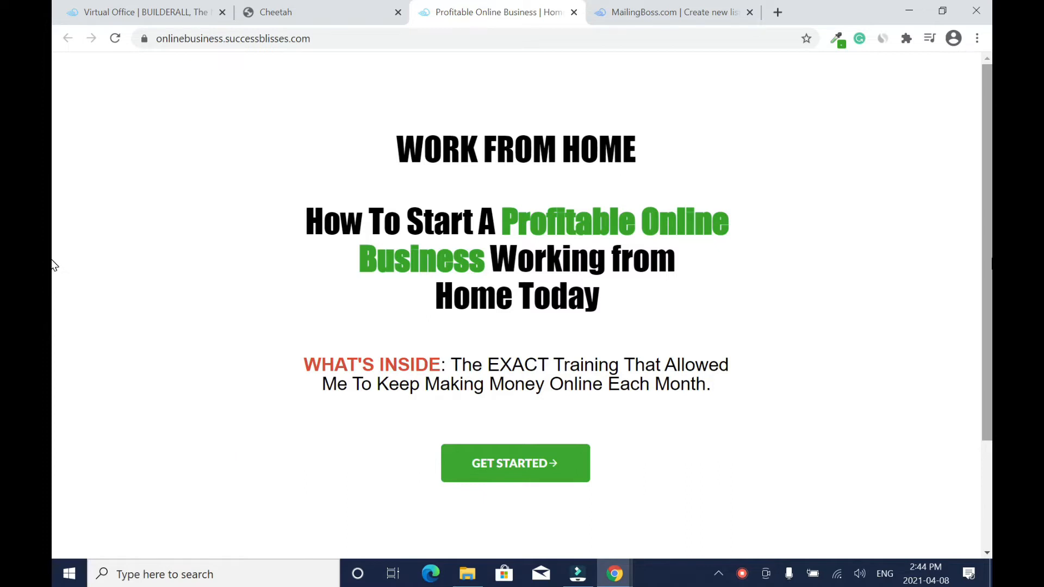
scroll(53, 313, "down", 2)
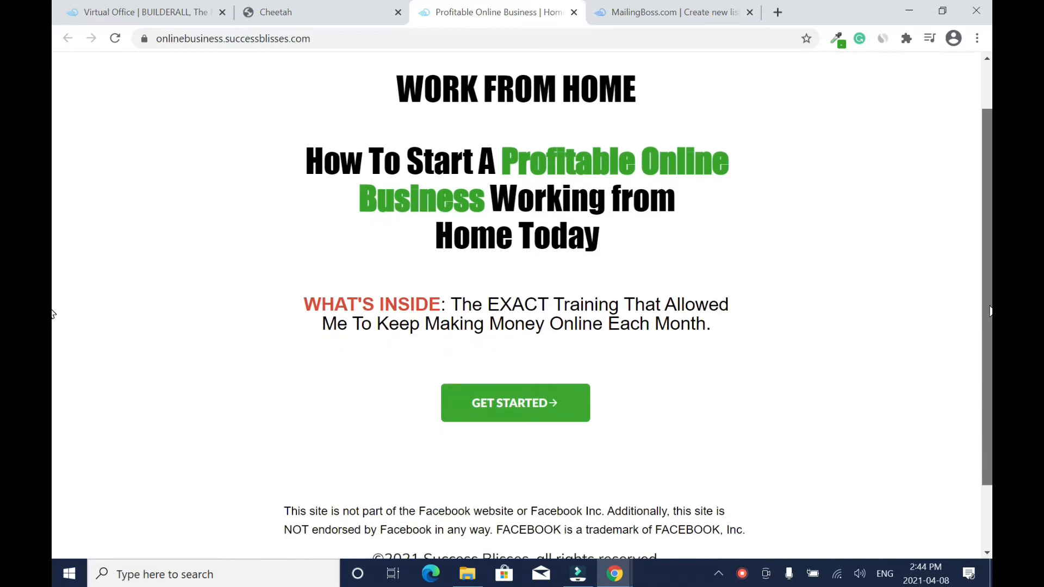
scroll(52, 314, "down", 3)
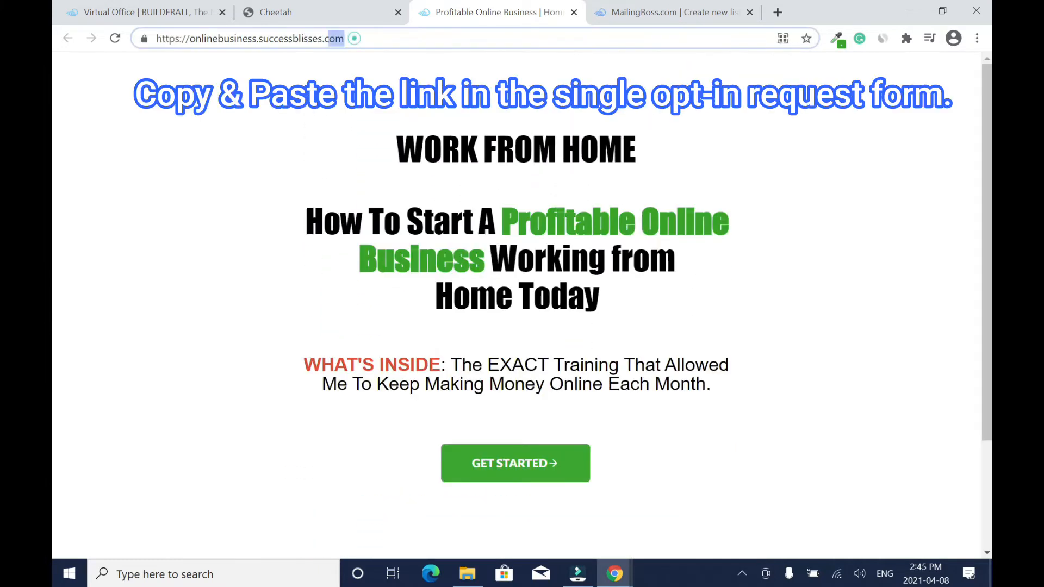
left_click_drag(344, 38, 156, 38)
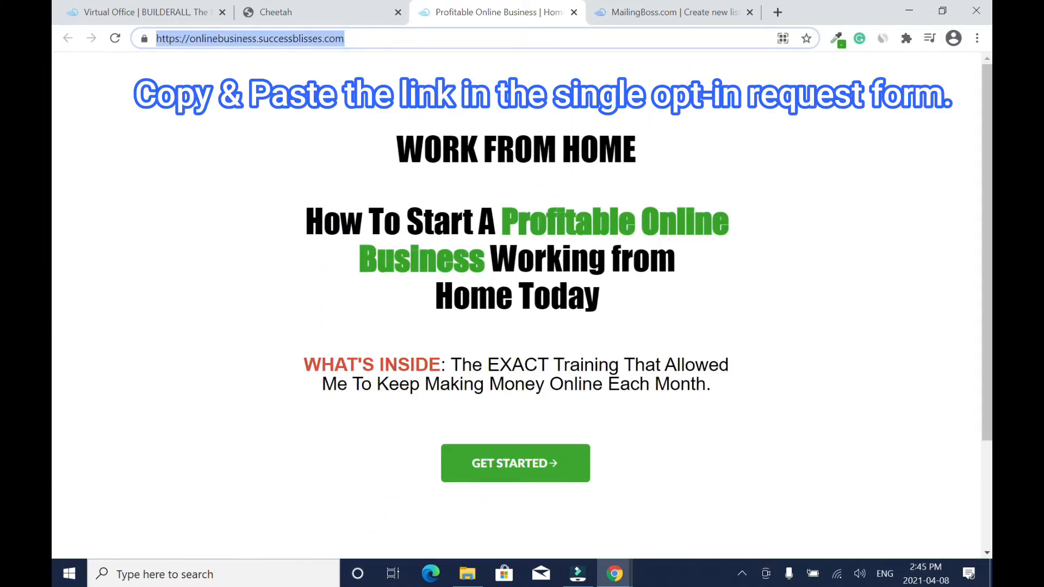
right_click(270, 37)
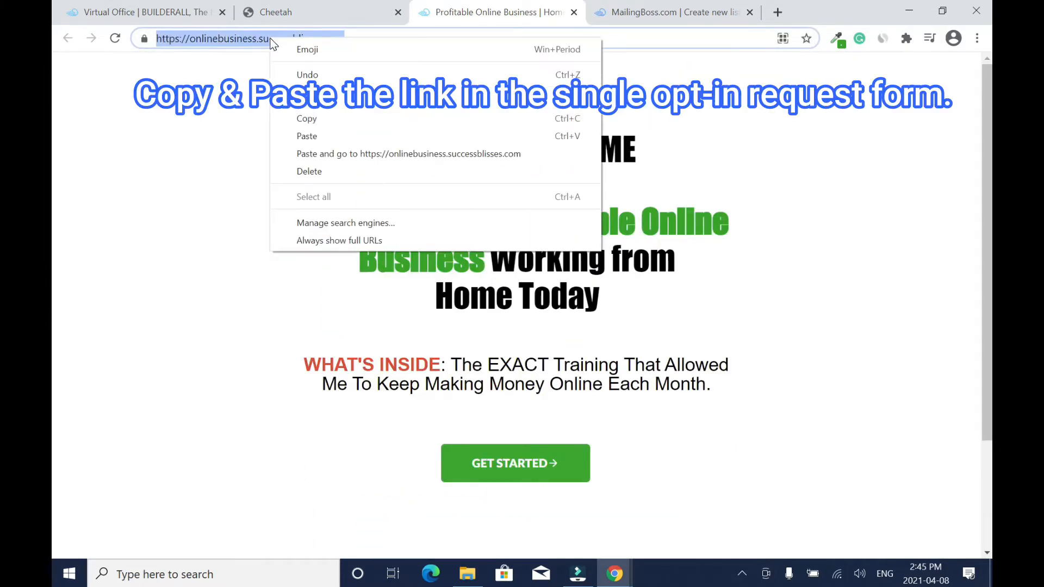
left_click(337, 119)
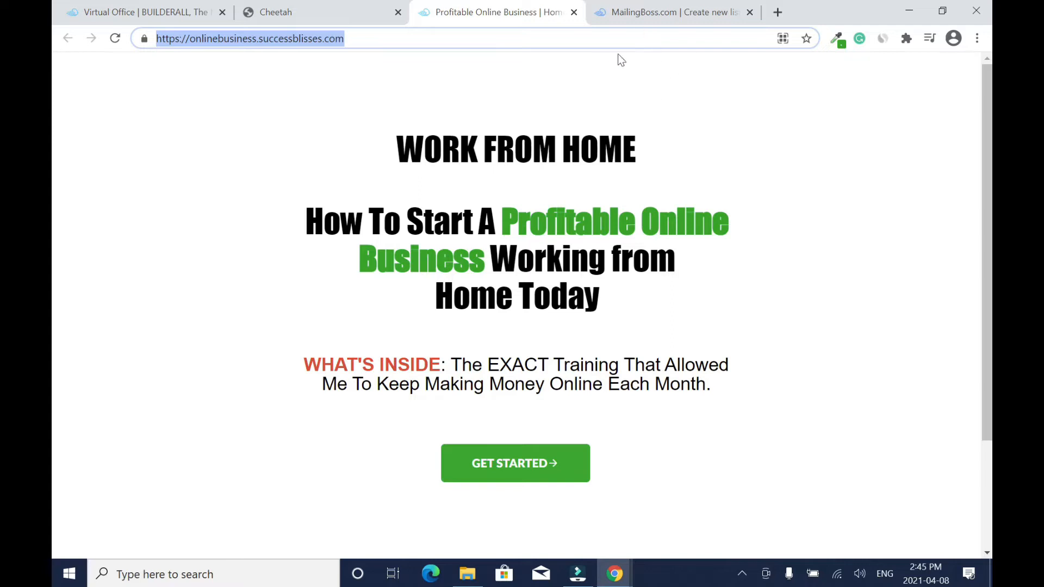
left_click(638, 22)
left_click(457, 302)
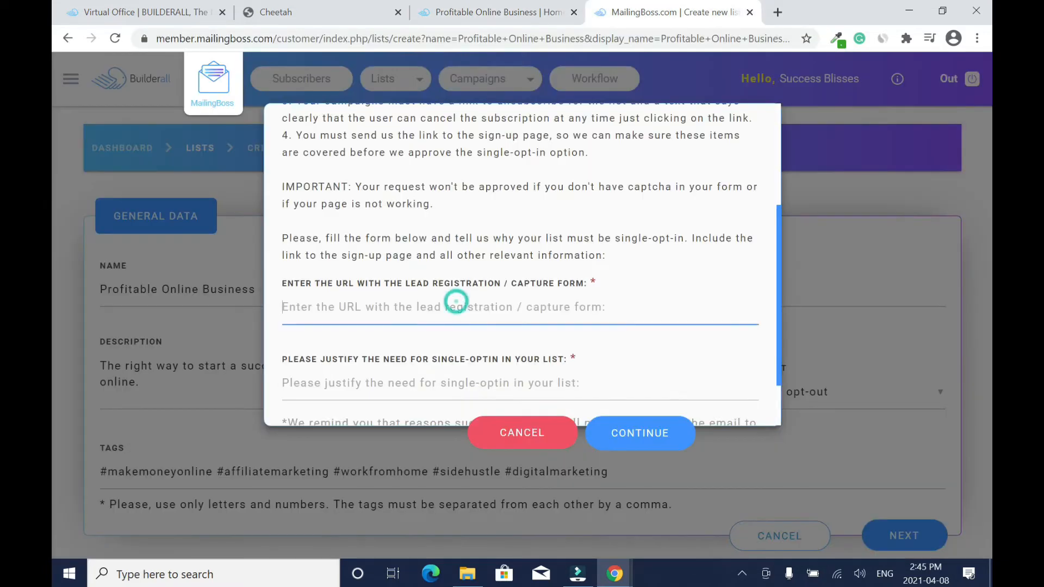
key("ctrl+v")
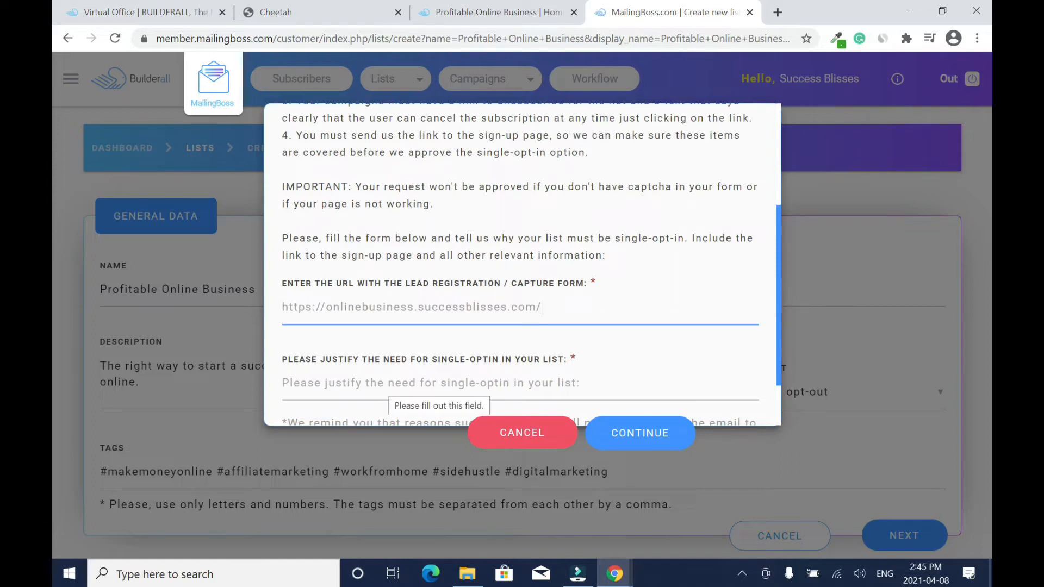
key("Tab")
type("I need a single")
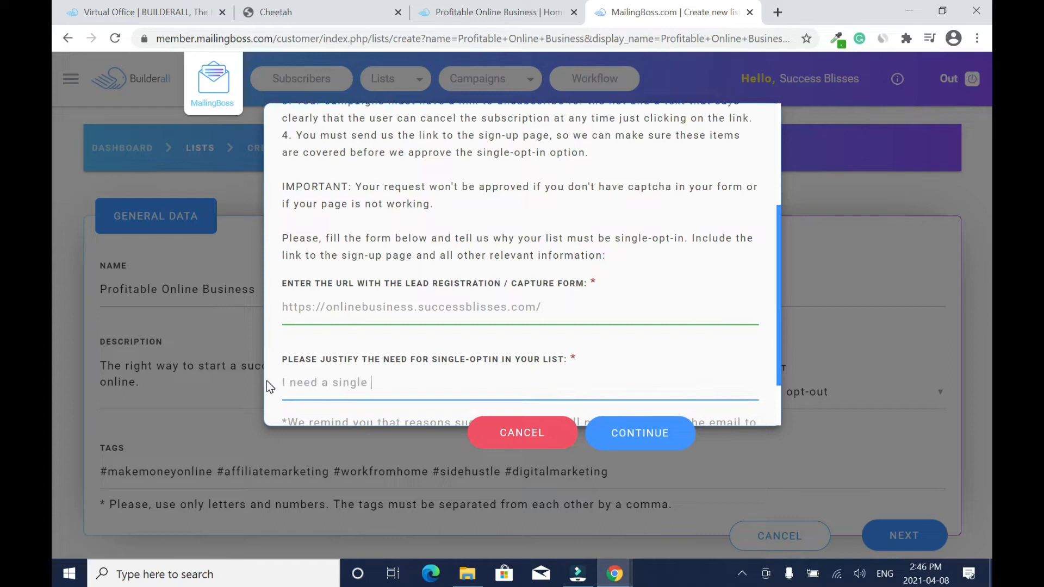
type("-opt in due to the competitive market.")
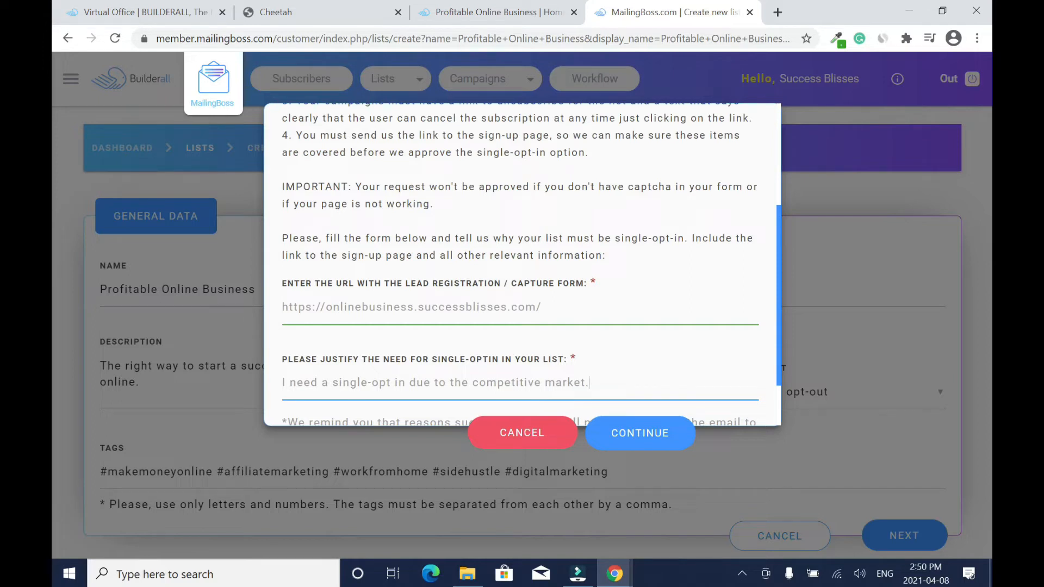
left_click(662, 437)
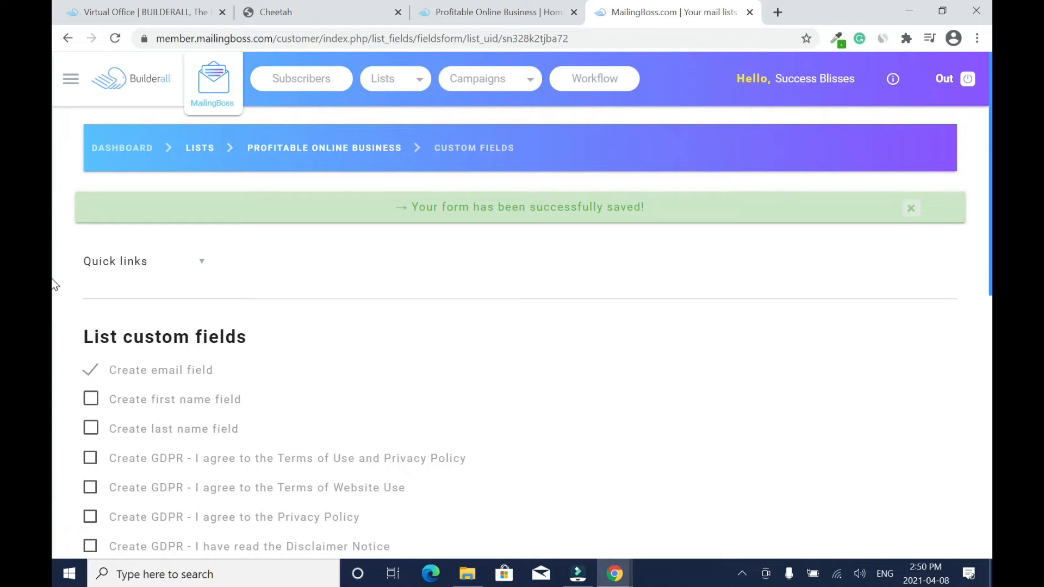
Step: Save the new list's custom fields with only the email field included
scroll(55, 284, "down", 2)
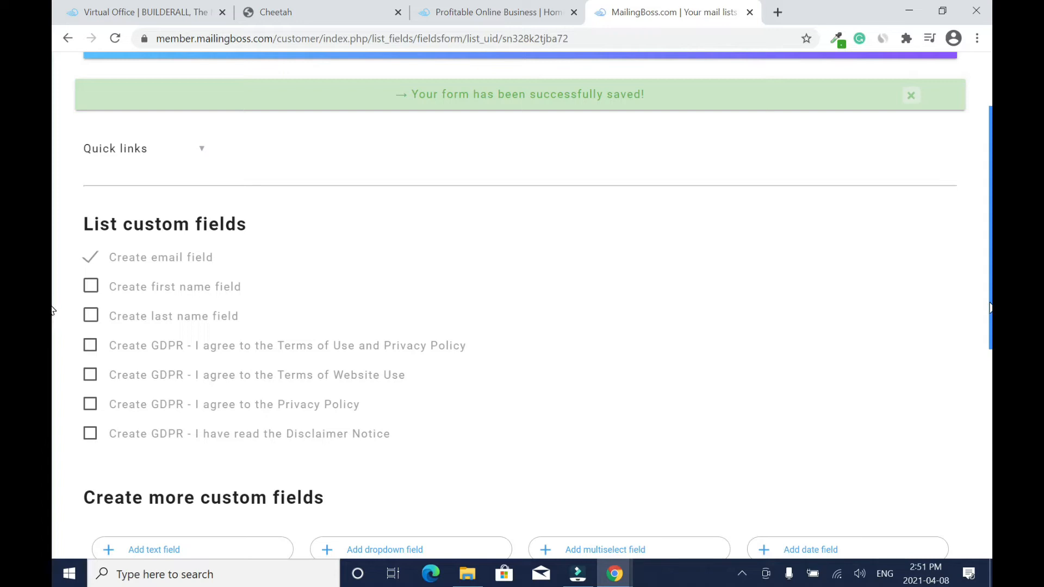
scroll(52, 314, "down", 7)
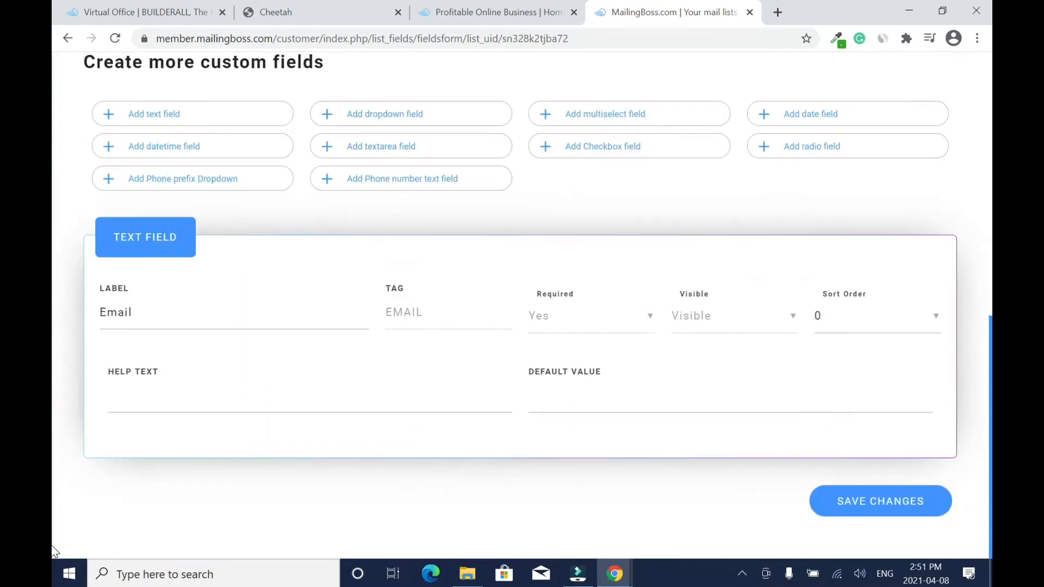
left_click(870, 518)
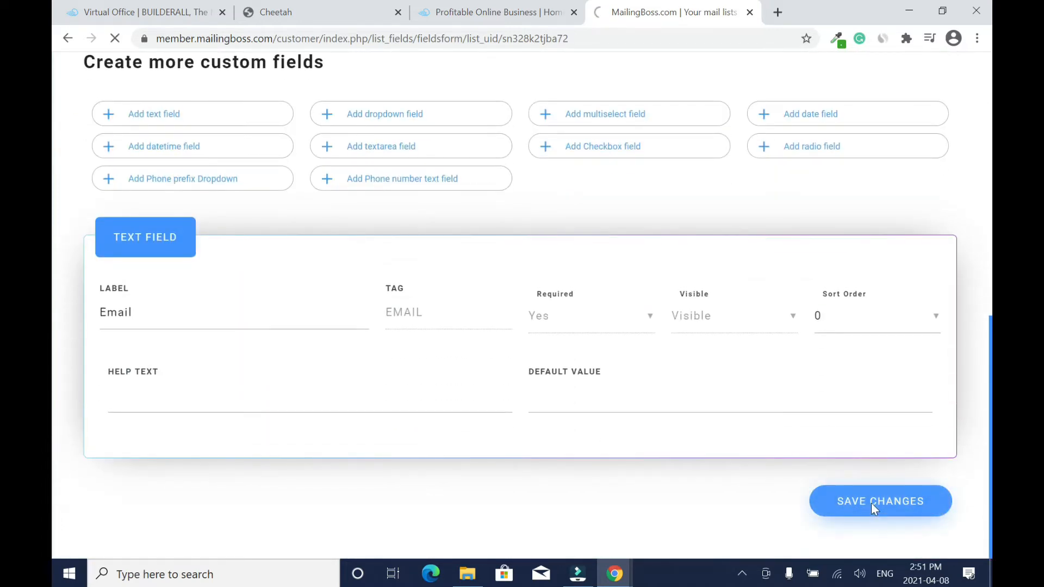
scroll(53, 226, "down", 5)
scroll(54, 327, "up", 5)
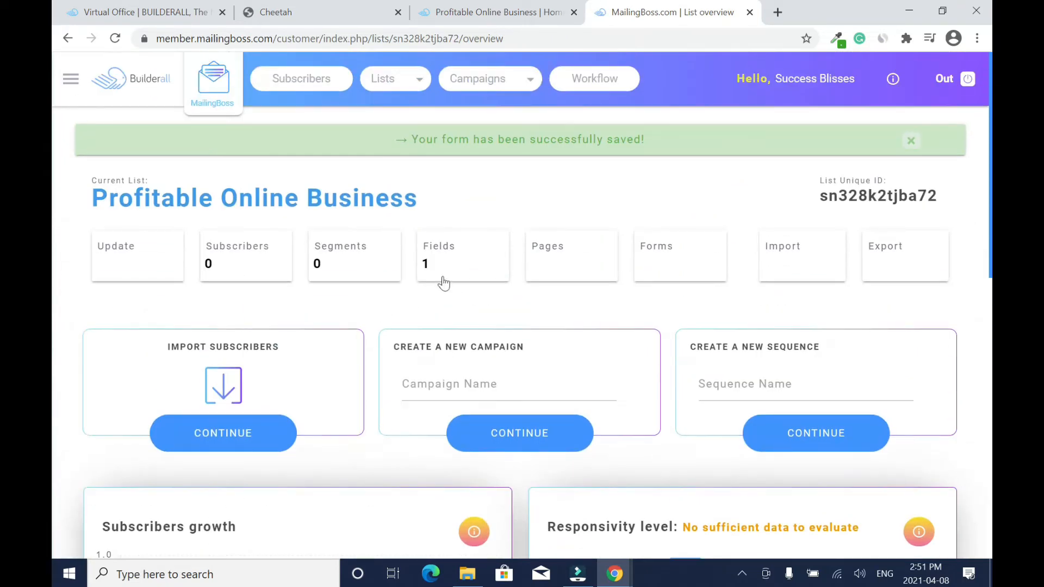
Step: Open the Fields page of the Profitable Online Business list, review the Email text field, and save it
left_click(455, 261)
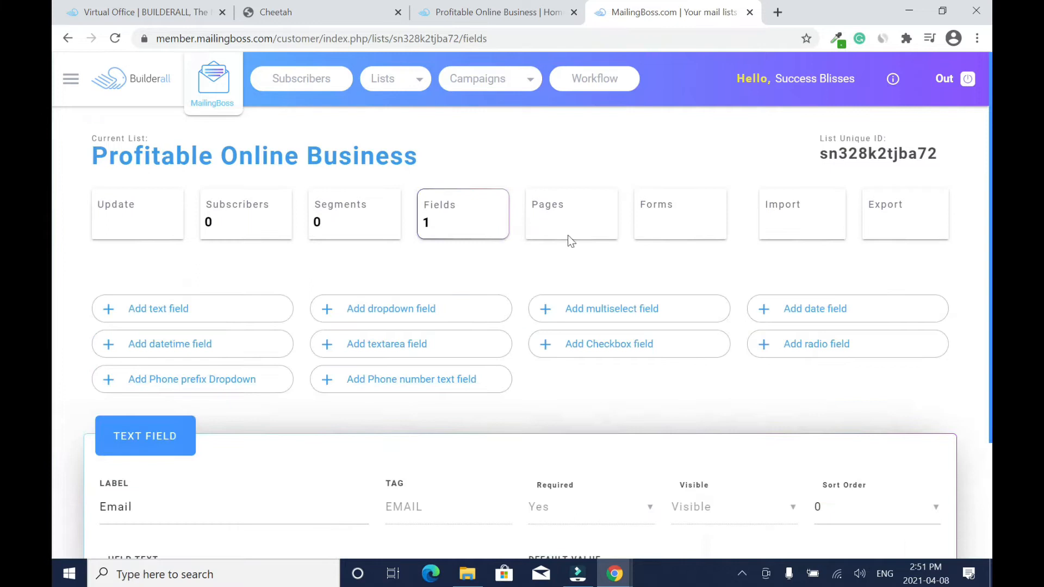
scroll(54, 217, "down", 3)
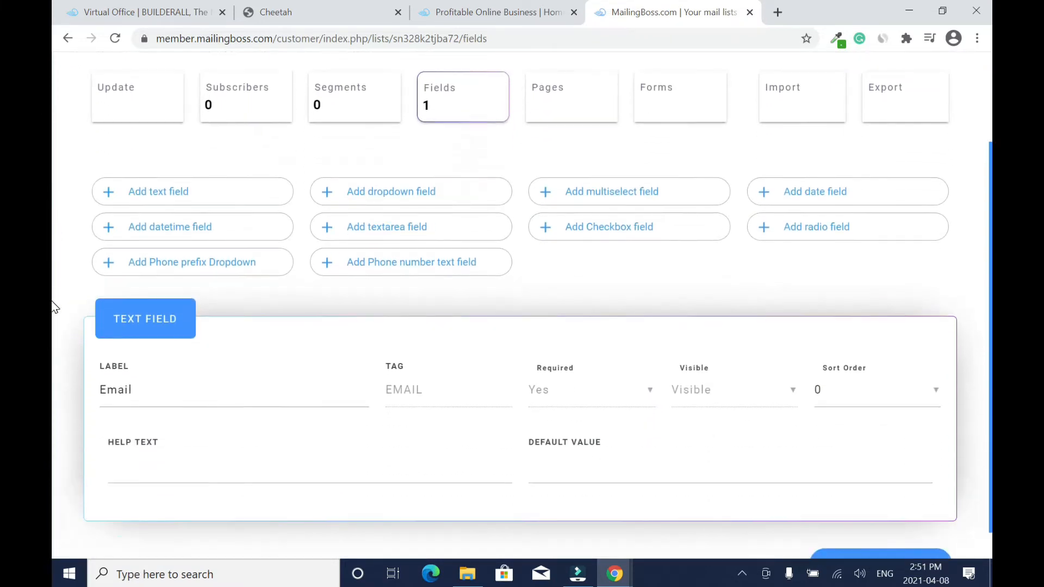
scroll(54, 343, "up", 1)
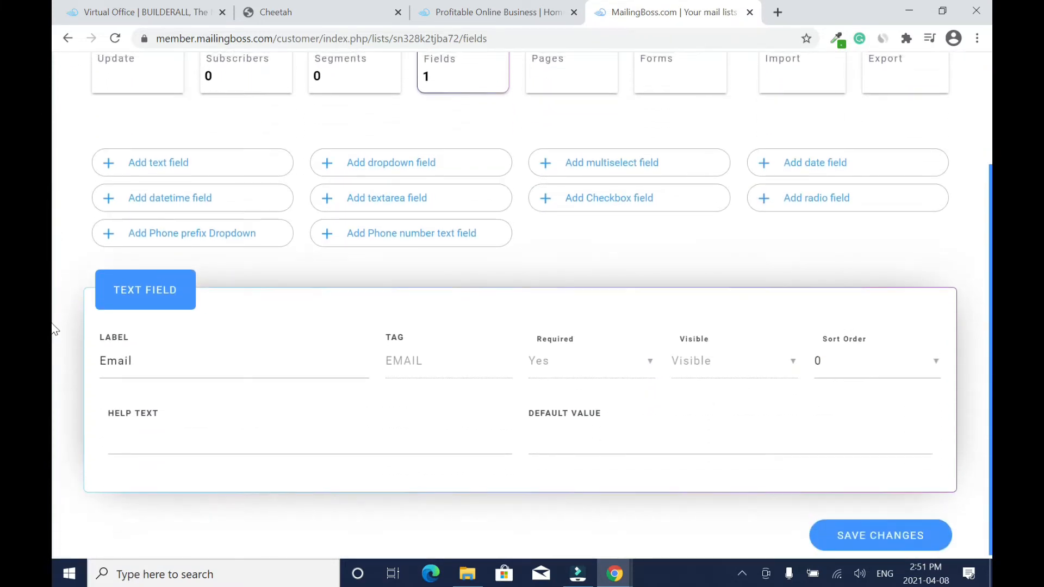
scroll(54, 326, "up", 3)
scroll(54, 195, "down", 3)
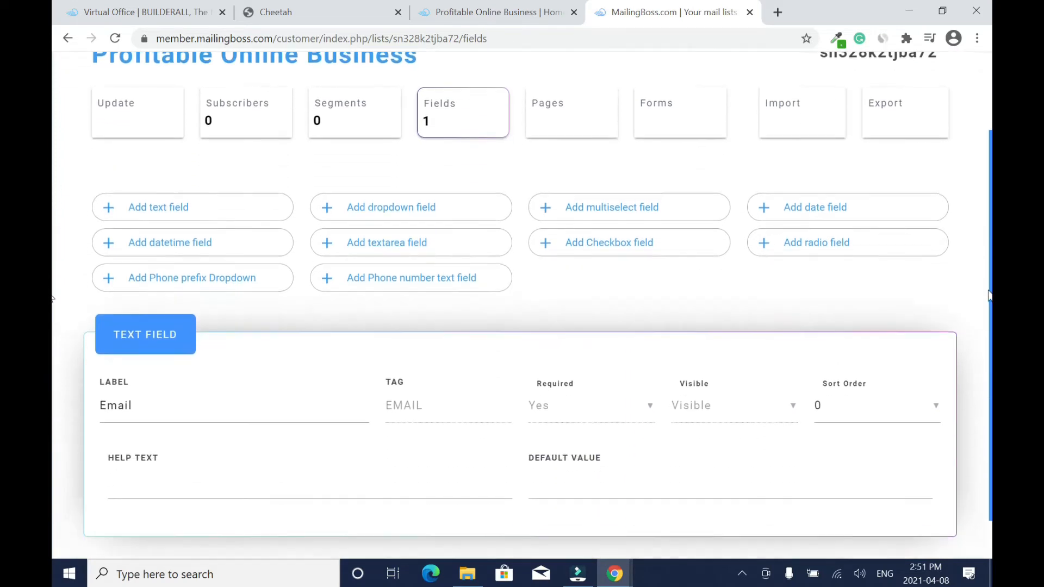
left_click(869, 520)
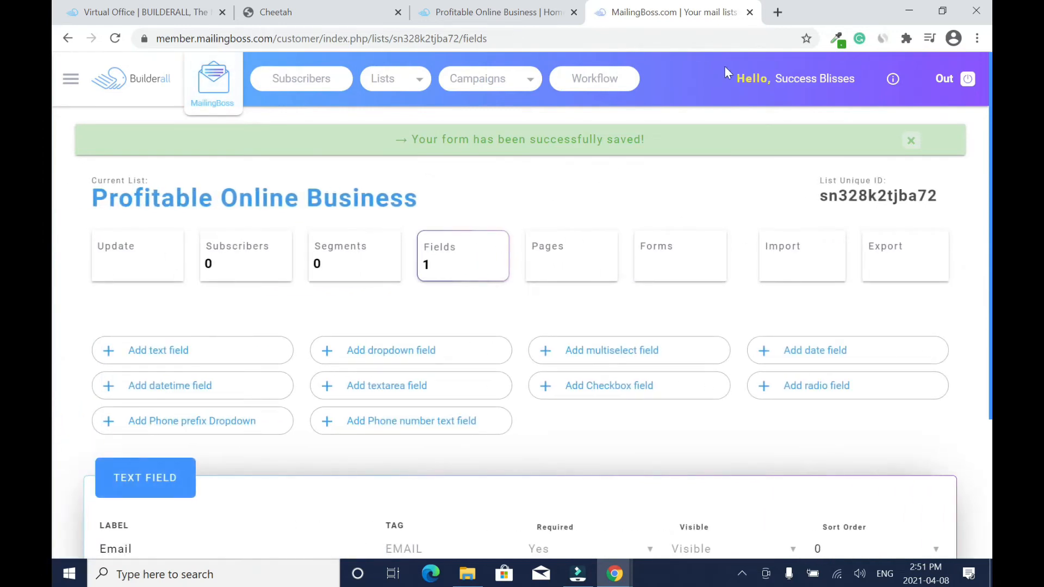
Step: Close the MailingBoss tab, open the Profitable Online Business site in Cheetah, and check the Get Started button in its page editor
left_click(749, 13)
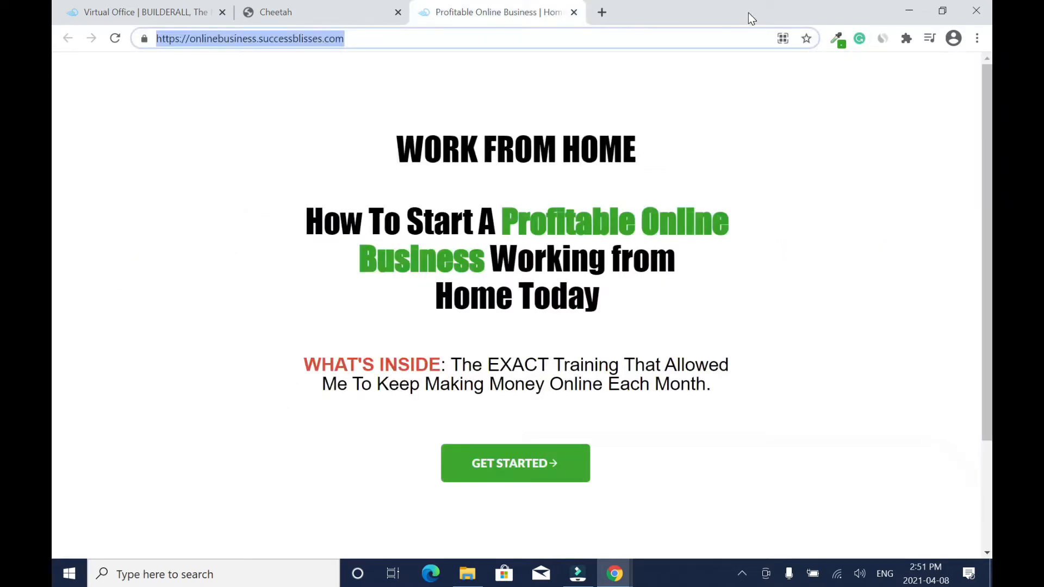
left_click(301, 11)
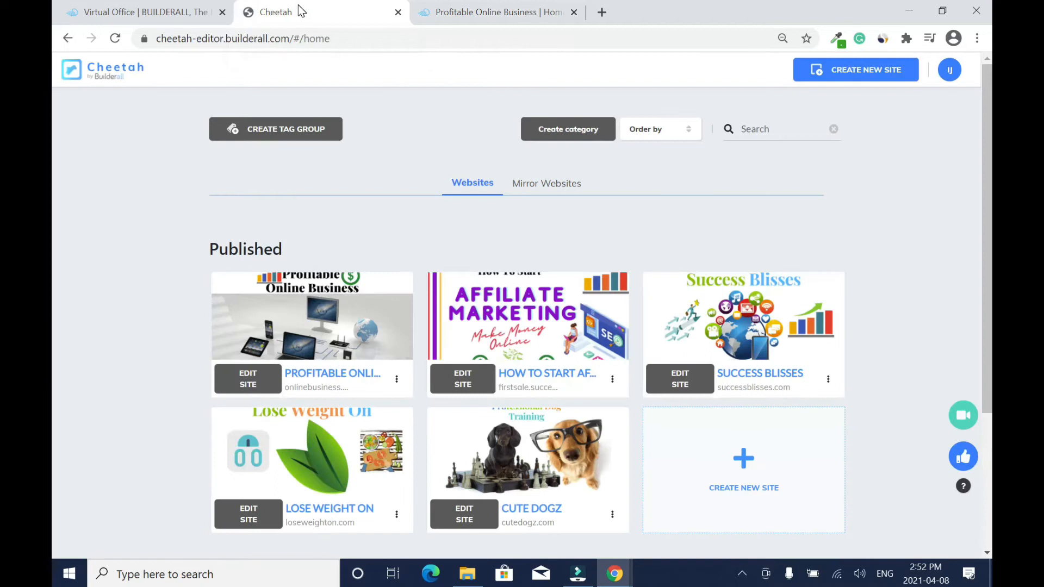
left_click(258, 387)
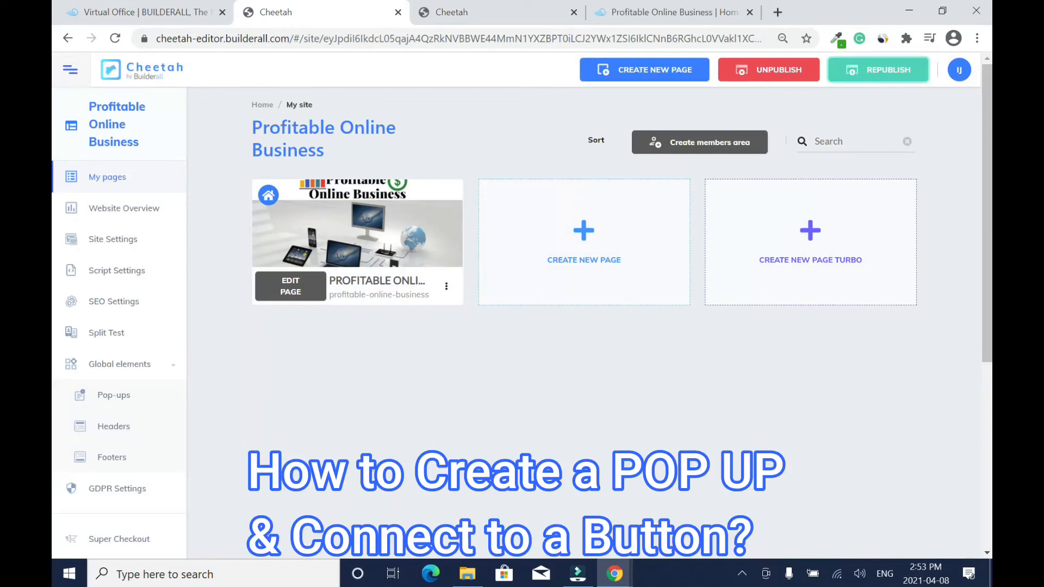
left_click(489, 6)
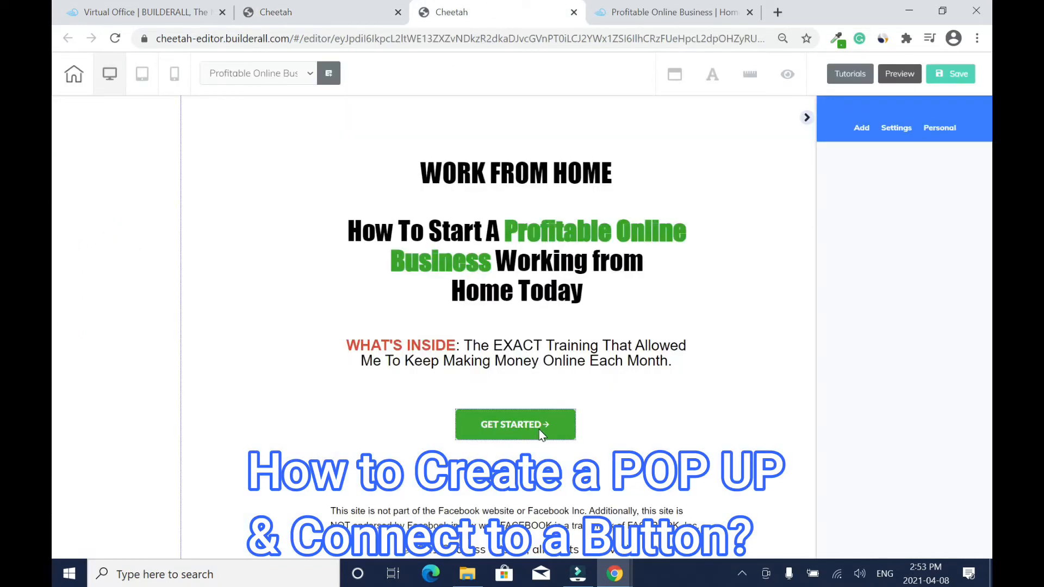
left_click(298, 16)
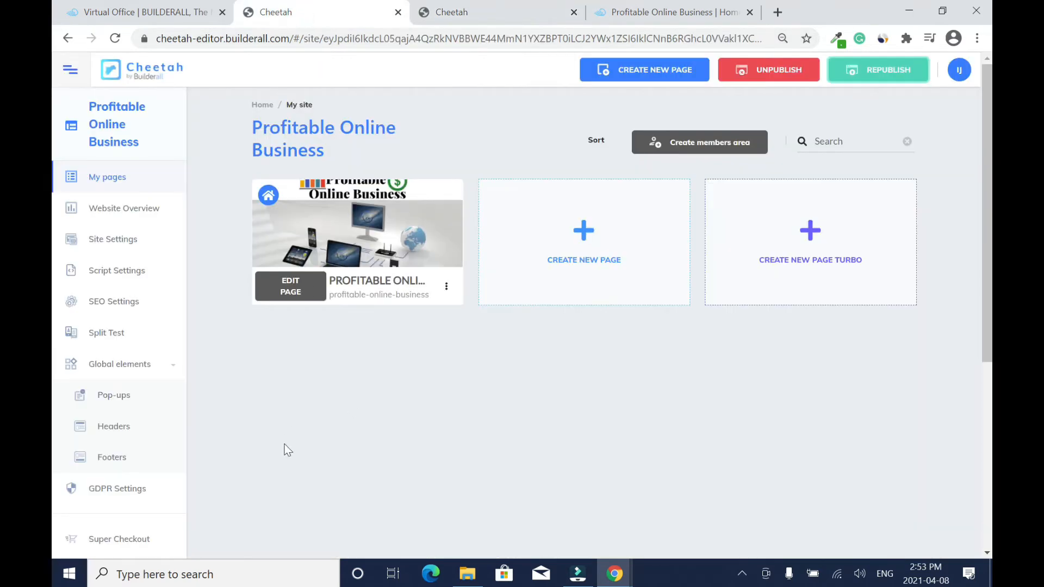
Step: Create a new global pop-up named Profitable Online Business for the site
left_click(124, 397)
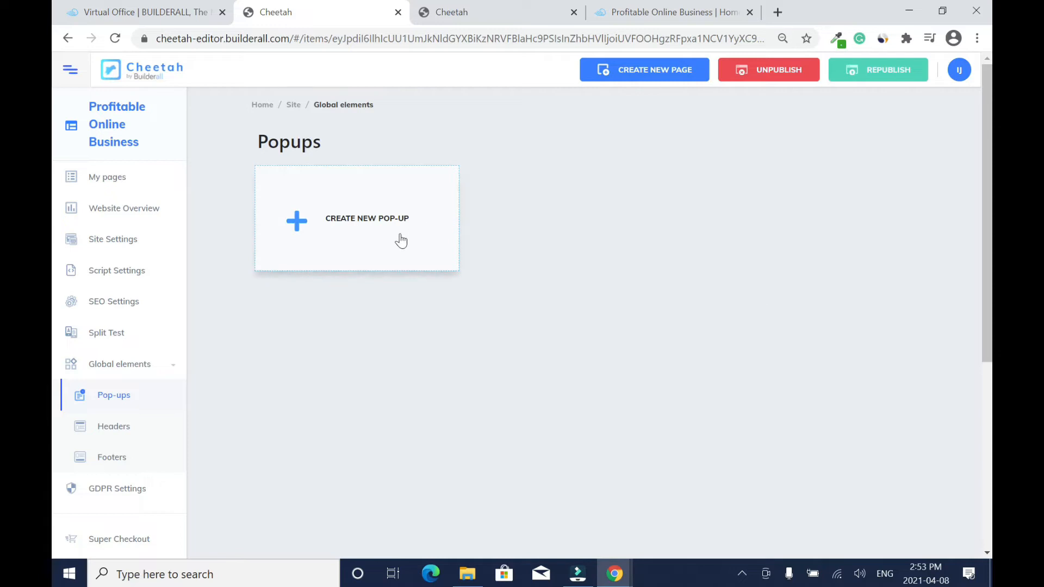
left_click(364, 221)
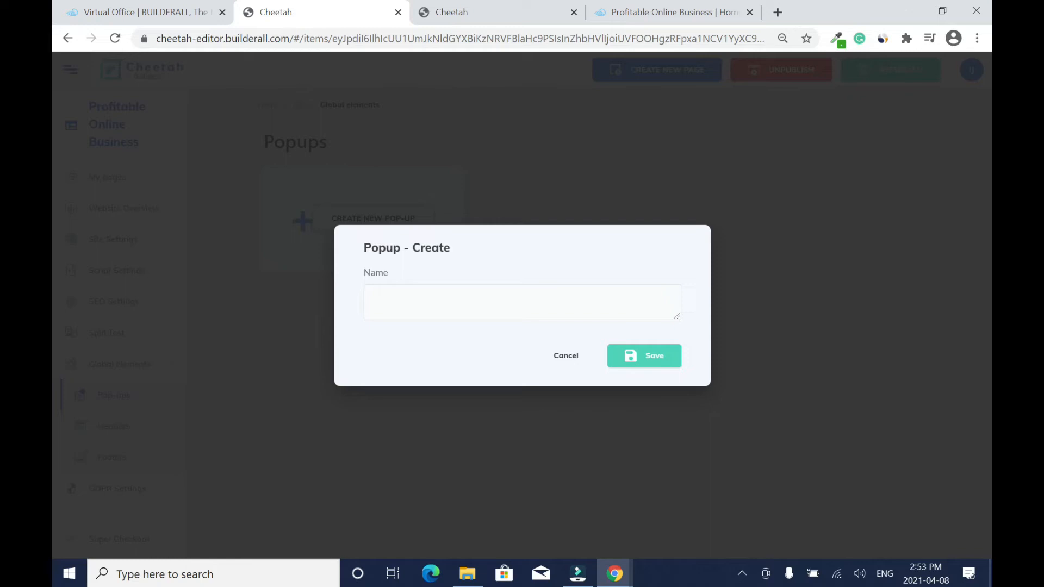
left_click(414, 305)
type("Profitable Online Busib")
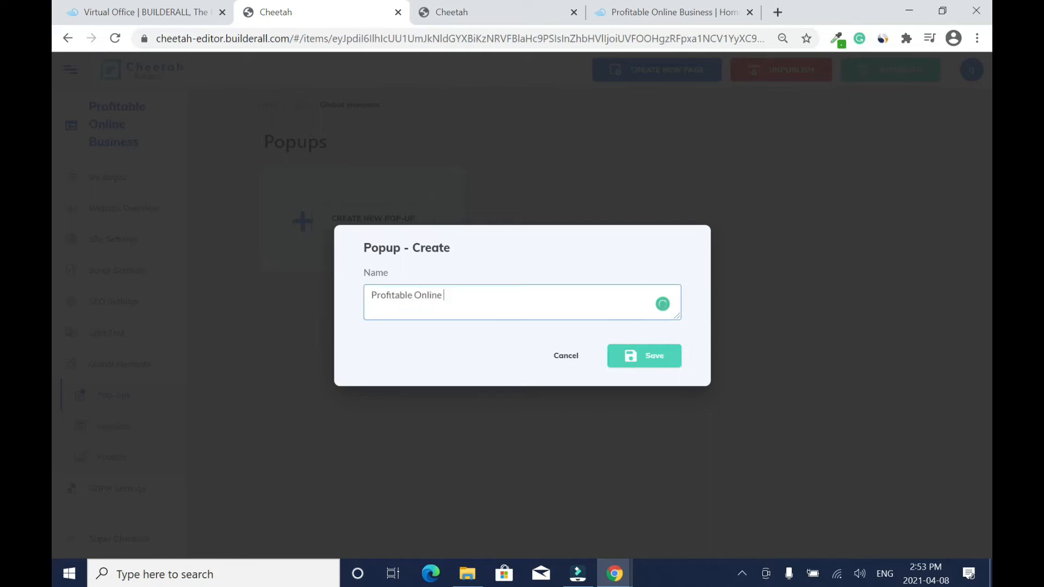
key("BackSpace")
key("BackSpace")
key("BackSpace")
key("BackSpace")
type("usiness")
left_click(663, 357)
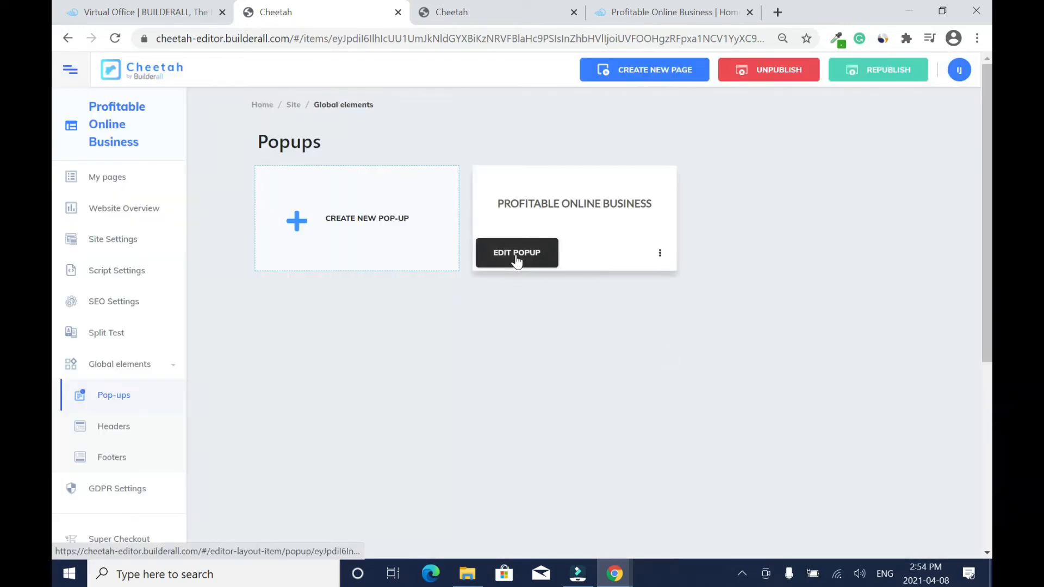
Step: Open the Profitable Online Business pop-up for editing and add a blank panel to it
left_click(517, 263)
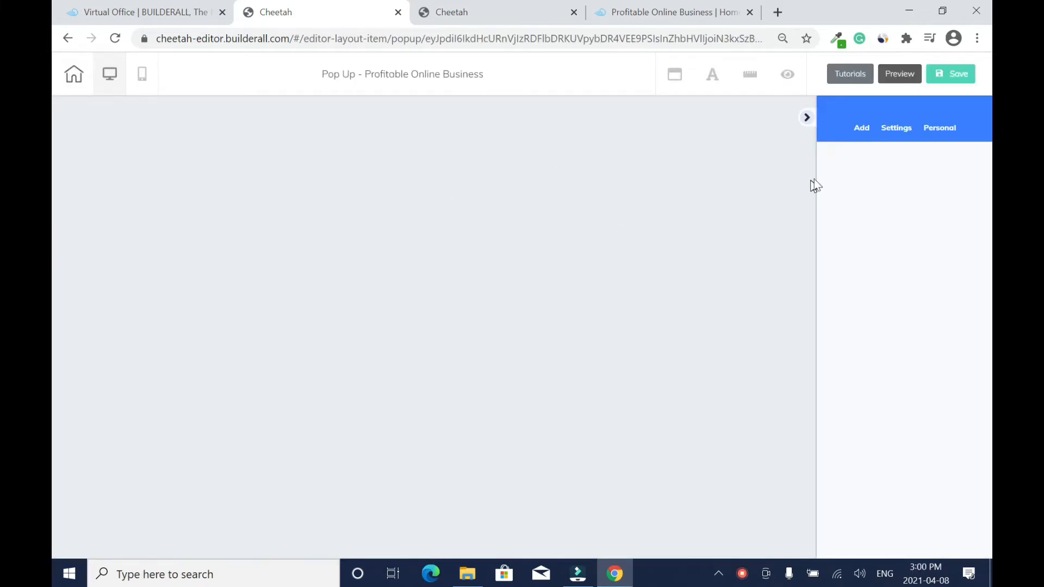
left_click(861, 129)
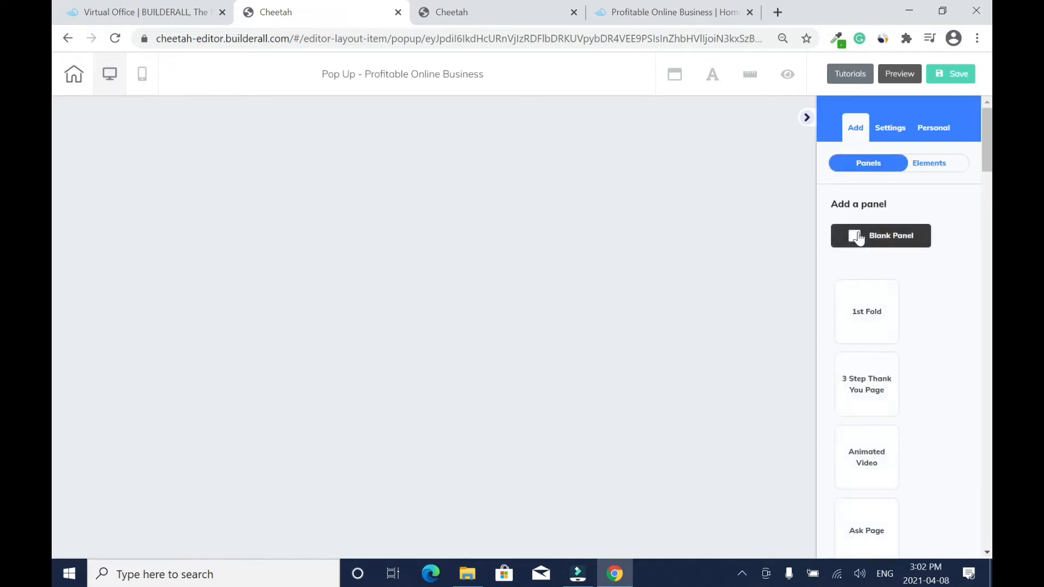
left_click(858, 238)
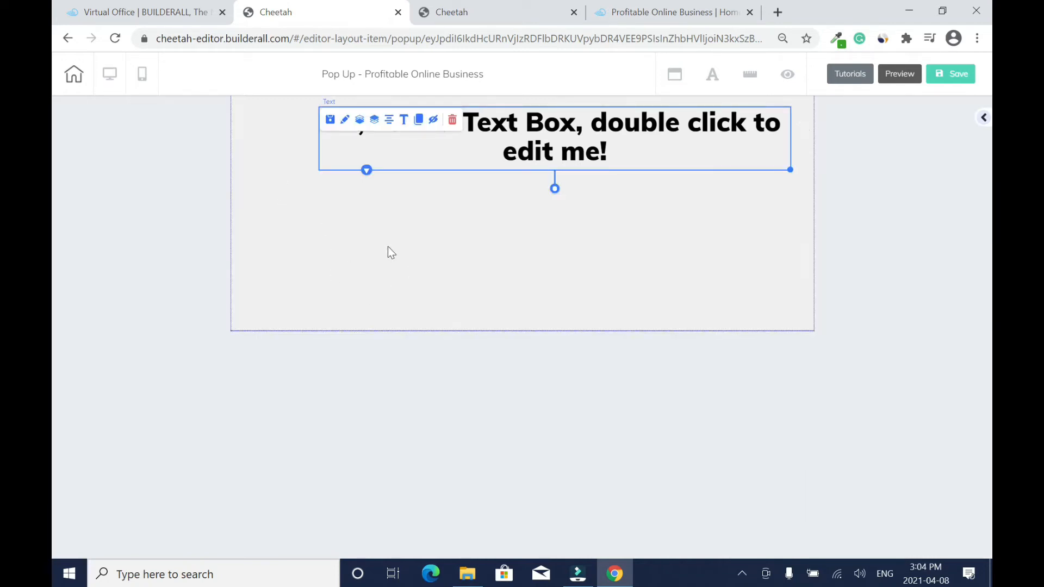
Step: Set the pop-up panel's background to solid white
left_click(258, 154)
left_click(254, 108)
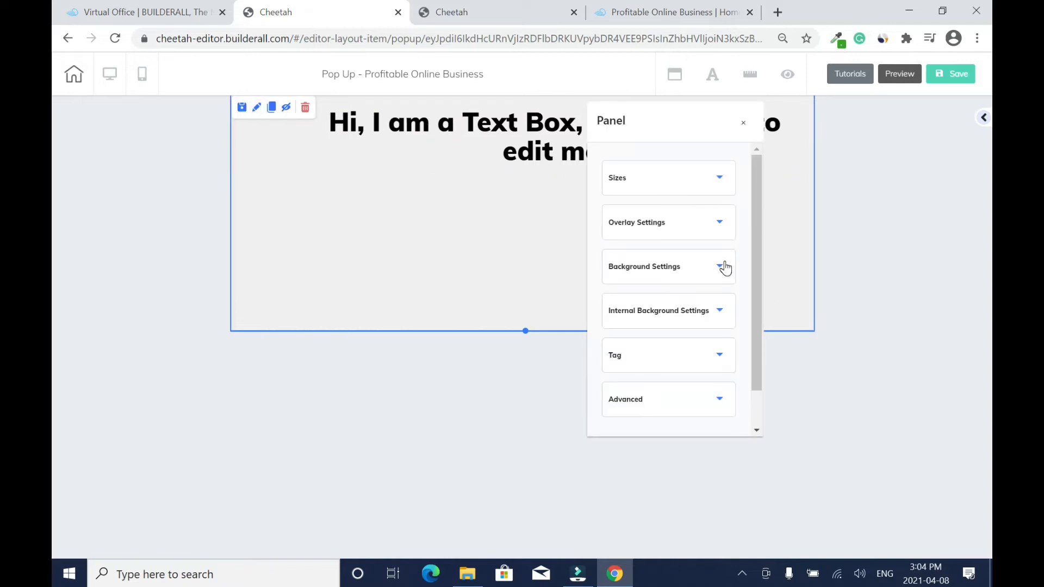
left_click(723, 267)
left_click(639, 365)
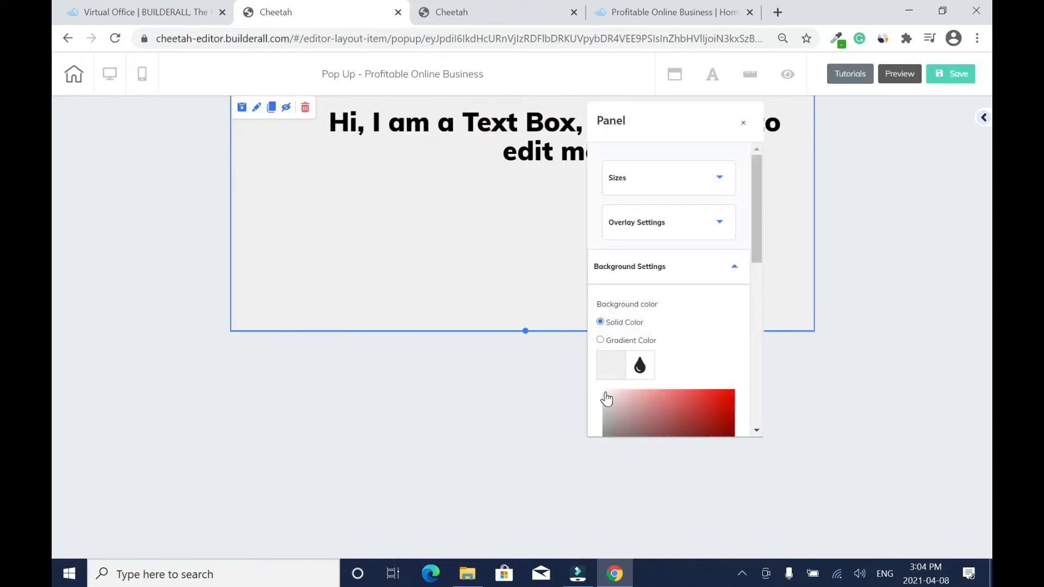
left_click(605, 393)
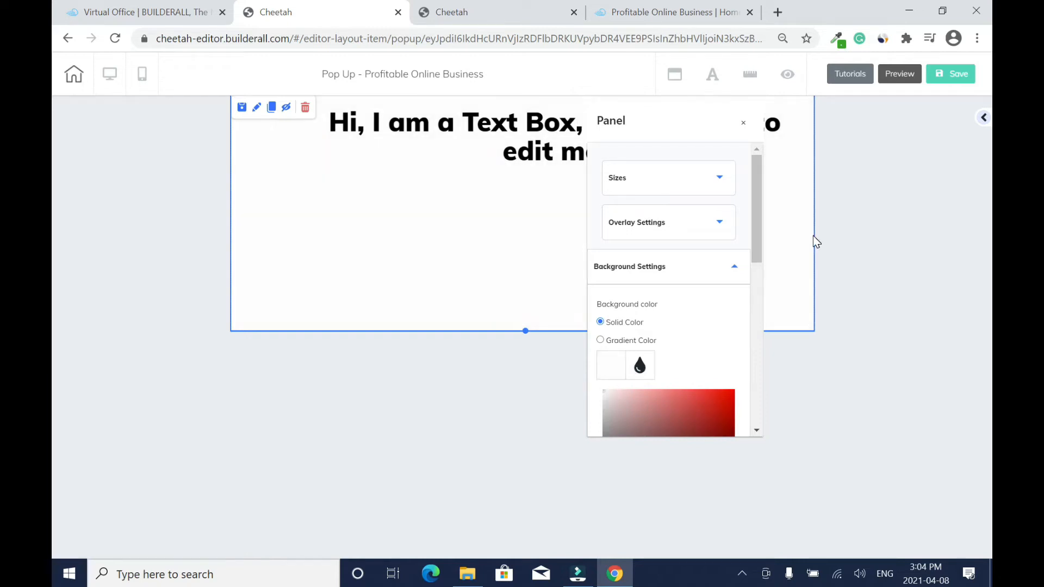
left_click(745, 124)
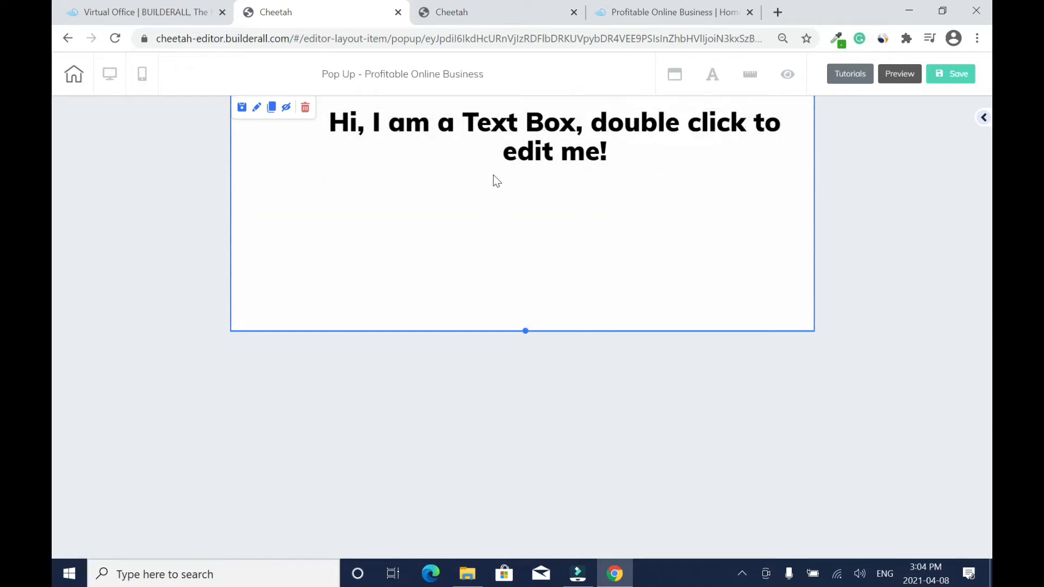
Step: Replace the placeholder headline with "Almost There! Please fill the form and click the button below to gain instant access!"
double_click(545, 132)
type("Almost")
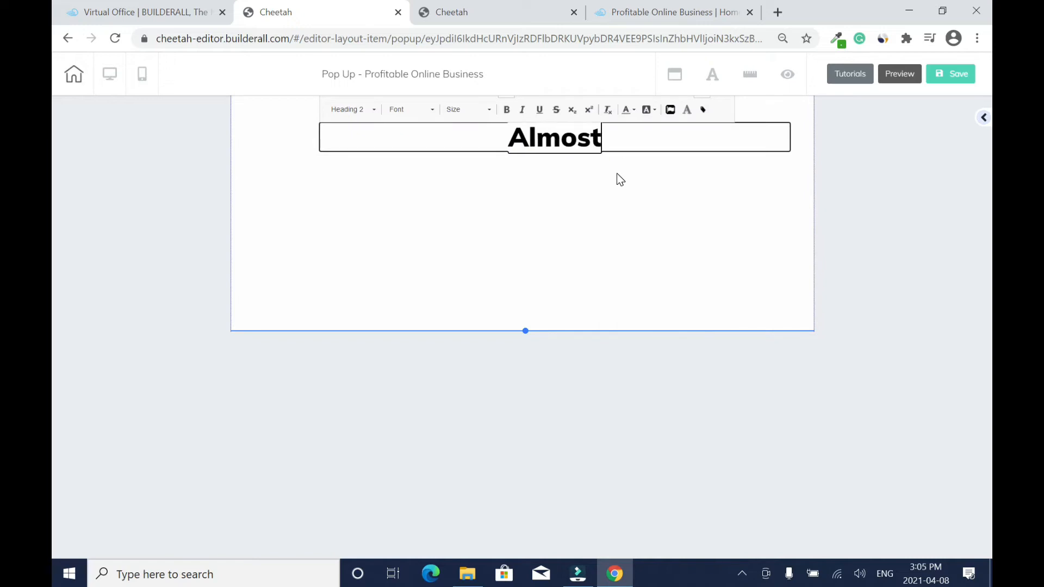
type(" There! Please fill")
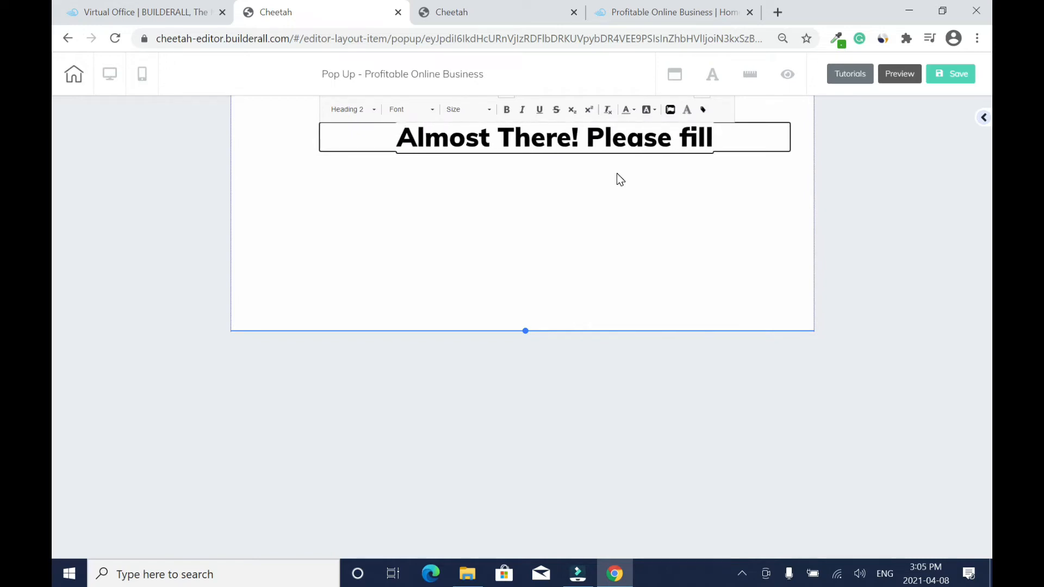
type(" the form and click the button")
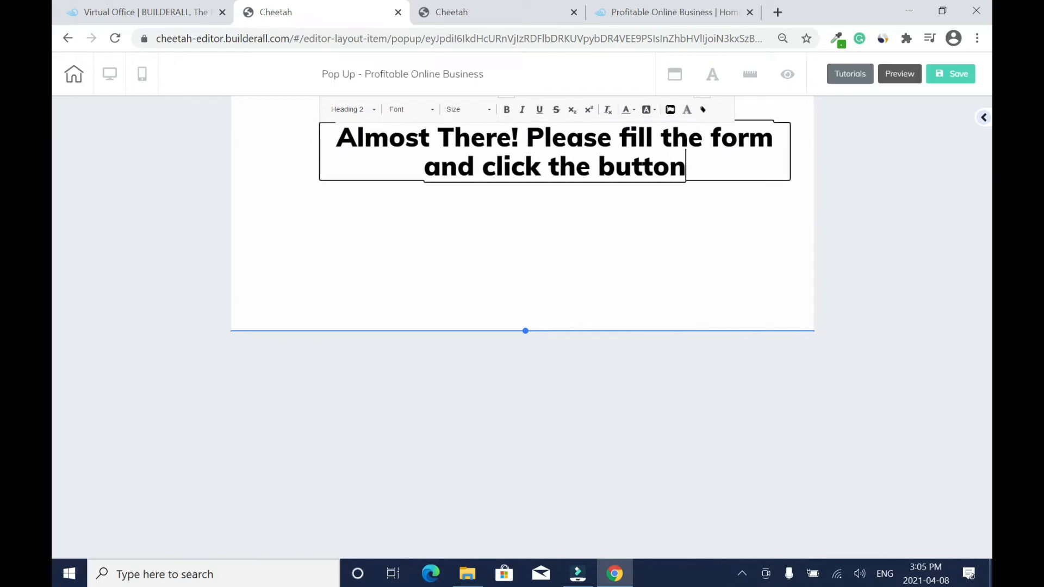
type(" below to gain instant access!")
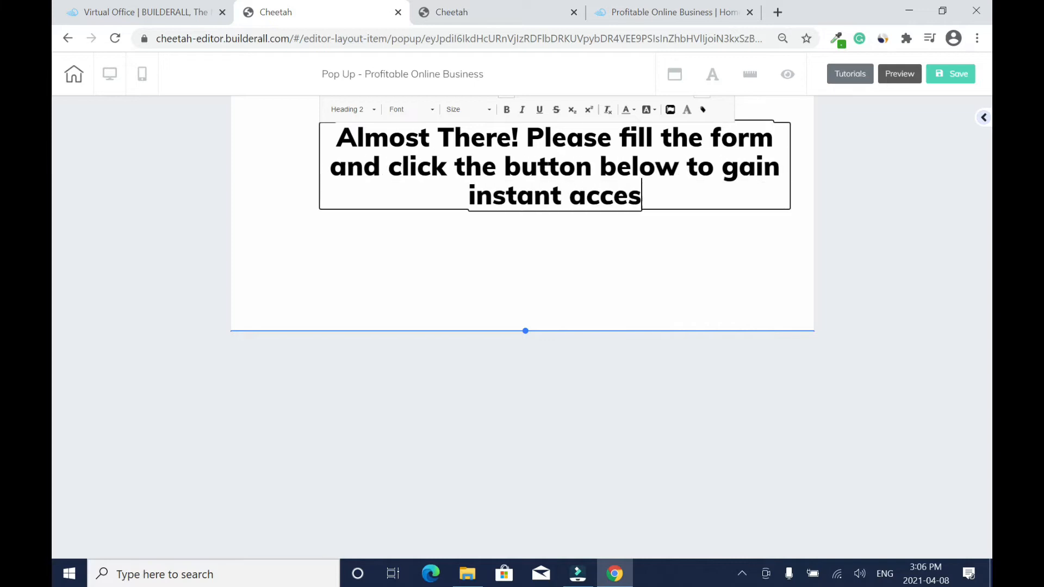
Step: Format the whole headline as Heading 3 in Arial without bold
left_click(358, 138)
left_click_drag(526, 138, 697, 168)
left_click(652, 196)
mouse_move(337, 138)
left_mouse_down()
mouse_move(652, 196)
mouse_move(337, 138)
left_mouse_up()
left_click(506, 108)
left_click(652, 196)
left_click(353, 109)
left_click(359, 198)
left_click(412, 109)
left_click(412, 144)
left_click(652, 196)
left_click_drag(600, 197, 334, 138)
left_click(652, 196)
Step: Make the headline words "Please fill the form and click the button" green and bold
left_click_drag(506, 138, 518, 168)
left_click(630, 111)
left_click(640, 146)
left_click(507, 116)
left_click(641, 193)
left_click(718, 242)
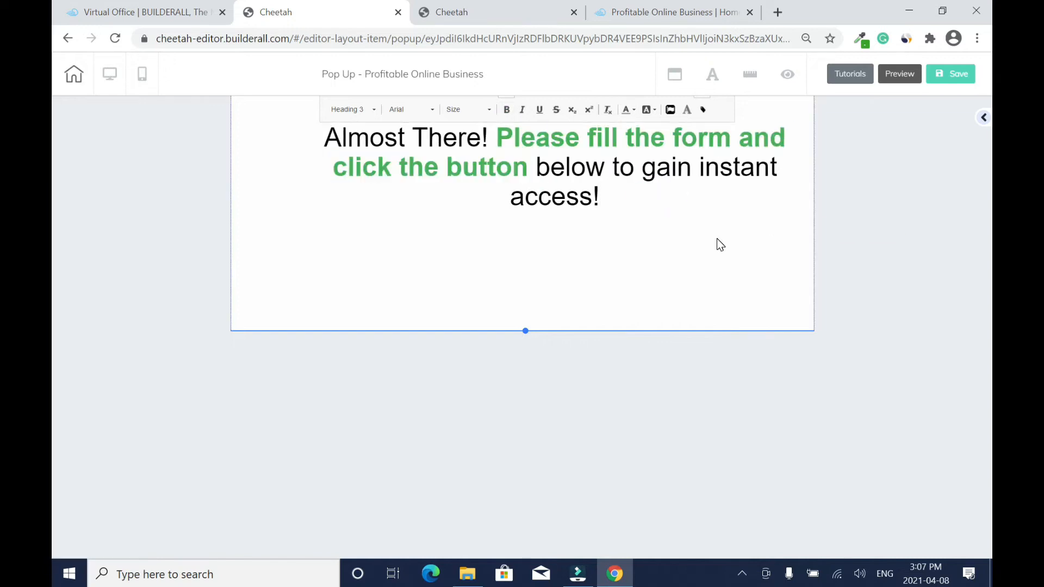
Step: Narrow the headline text box and center it horizontally in the panel
left_click(777, 216)
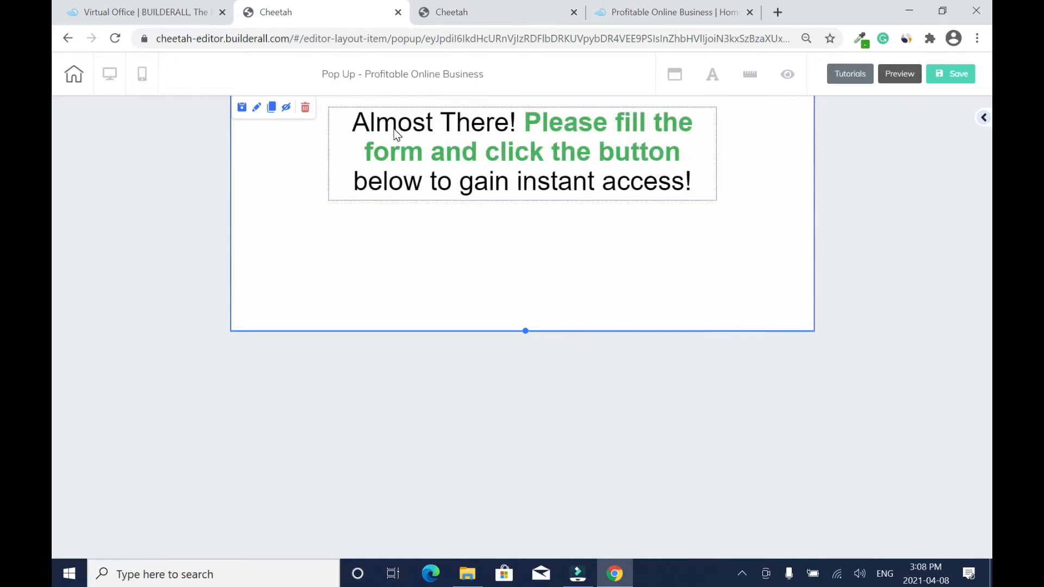
left_click(693, 195)
left_click(599, 256)
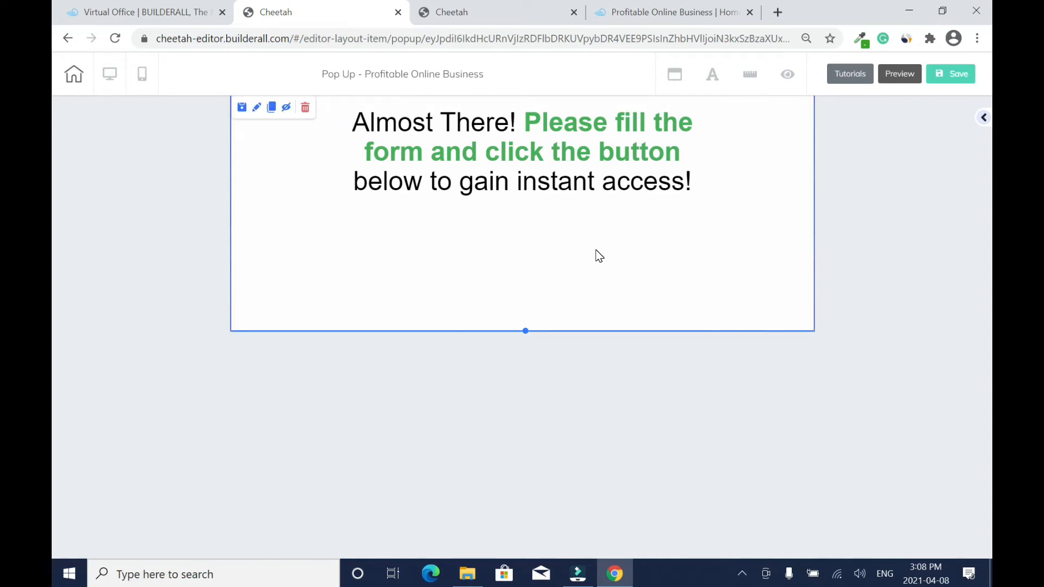
Step: Add a Title H5 text under the headline reading "Enter Your Best Email Address Below:"
left_click(983, 117)
left_click(879, 275)
left_click(887, 462)
type("Enter Your Best Email Address Below:")
left_click(629, 259)
double_click(623, 252)
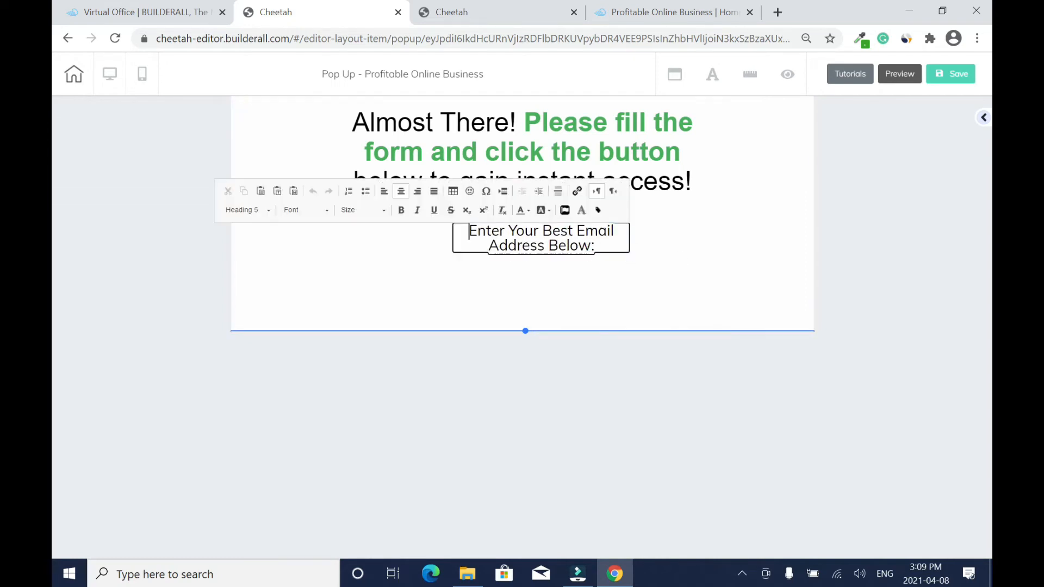
Step: Widen the email prompt text to fit on one line and place it centered directly beneath the headline
type("to")
key("shift+Left")
key("shift+Left")
key("BackSpace")
left_click(633, 262)
left_click_drag(630, 253, 601, 222)
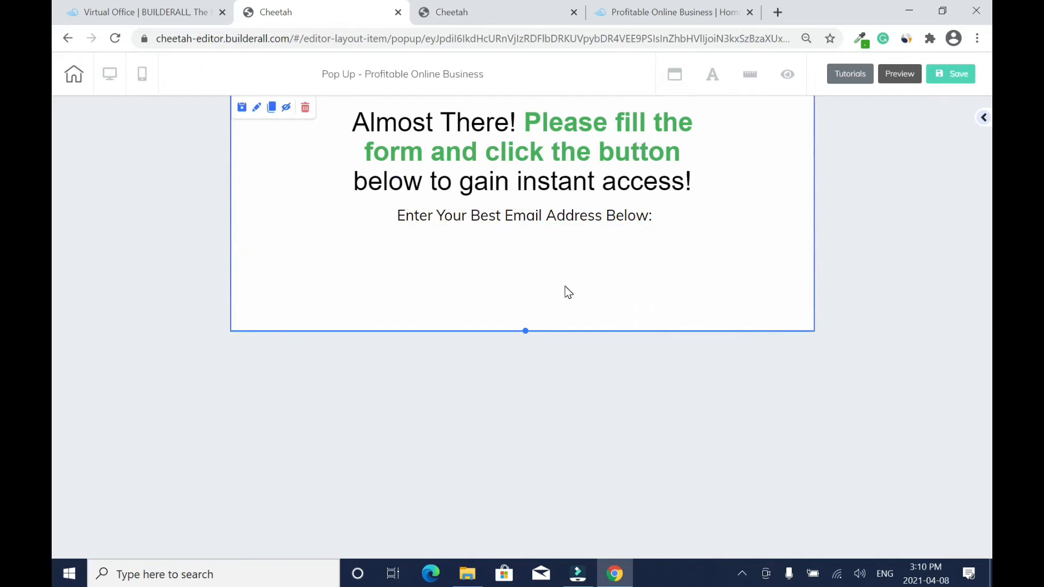
Step: Add the blue REGISTER NOW email marketing form for the Profitable Online Business list and center it beneath the email prompt
left_click(982, 120)
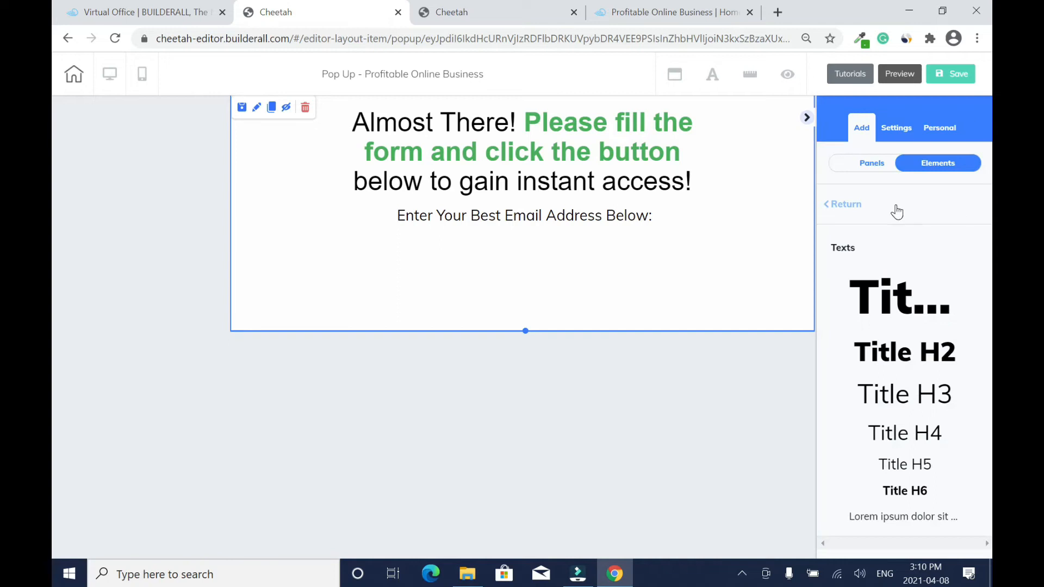
left_click(844, 204)
left_click_drag(989, 196, 990, 375)
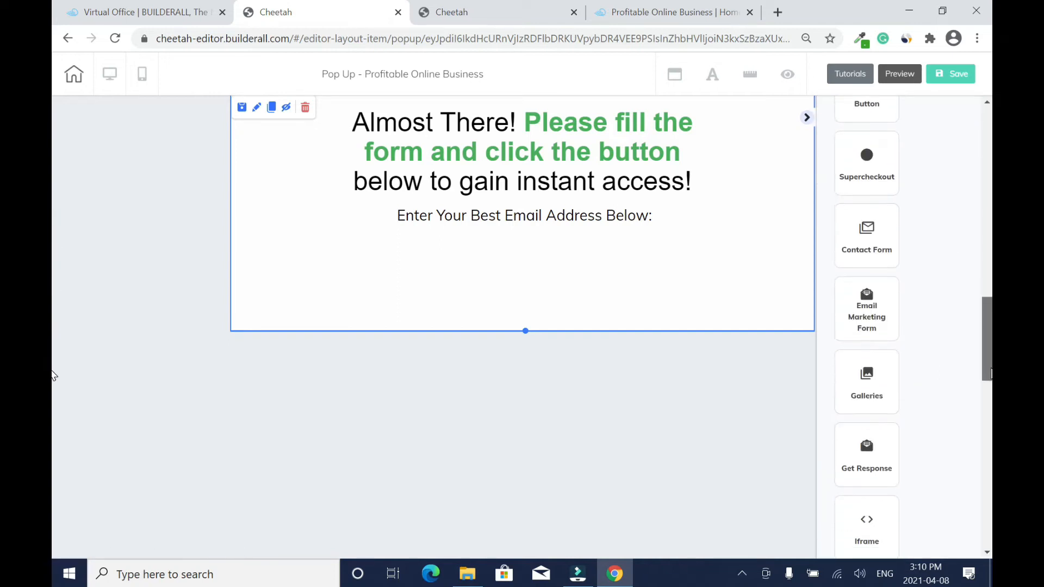
left_click(866, 318)
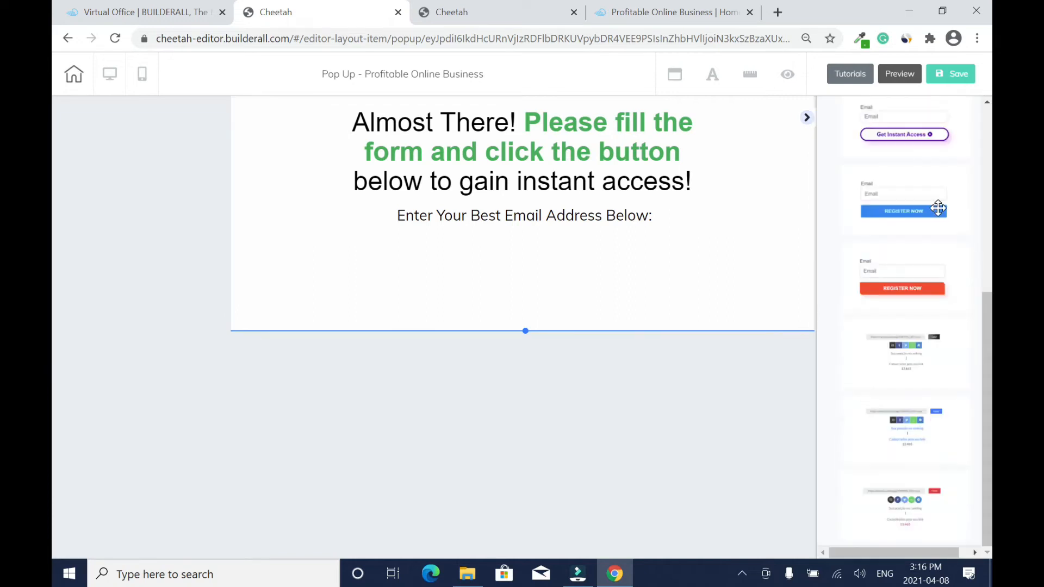
left_click_drag(933, 204, 548, 284)
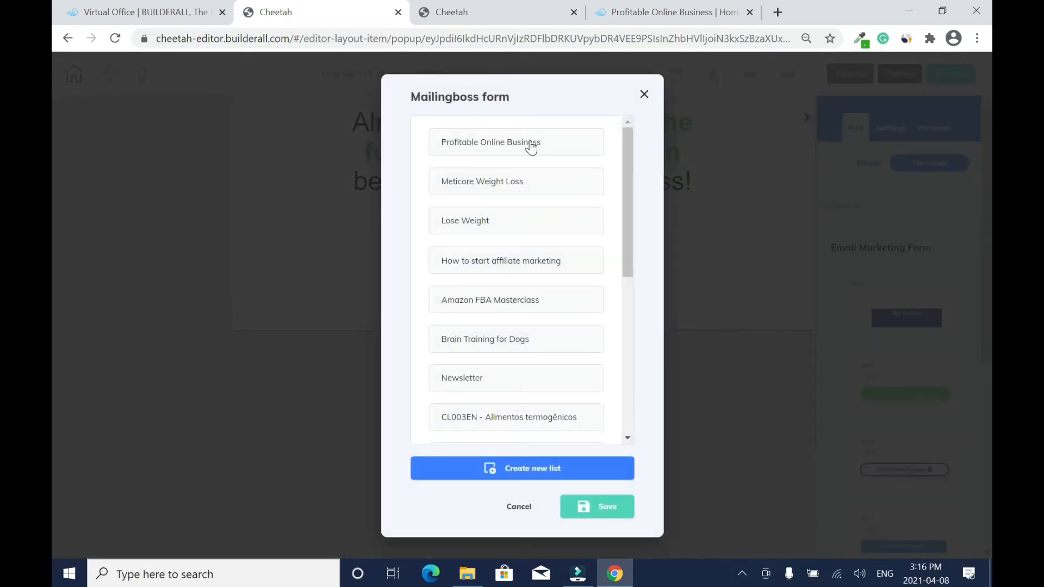
left_click(530, 147)
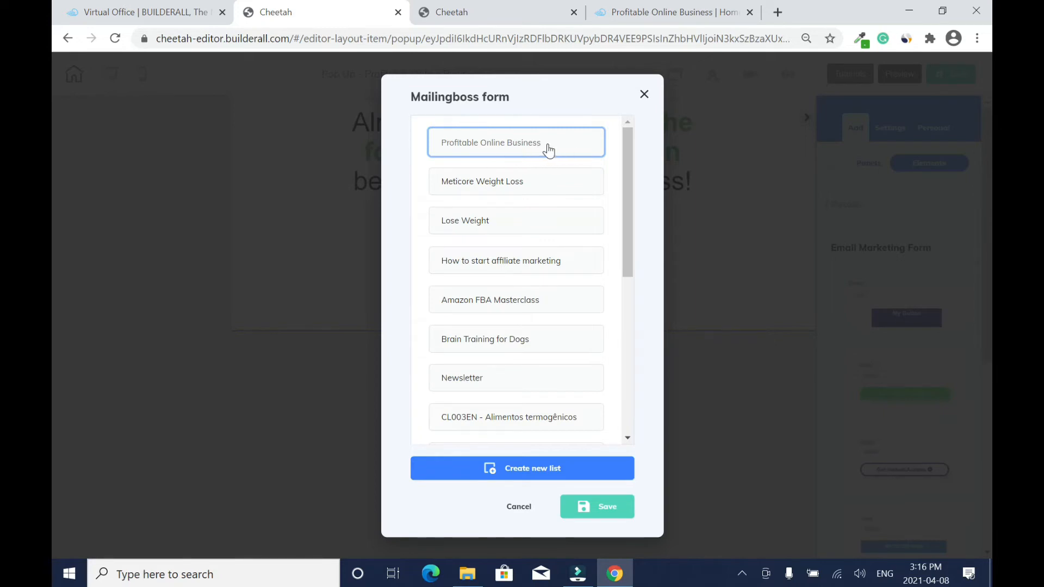
left_click(611, 506)
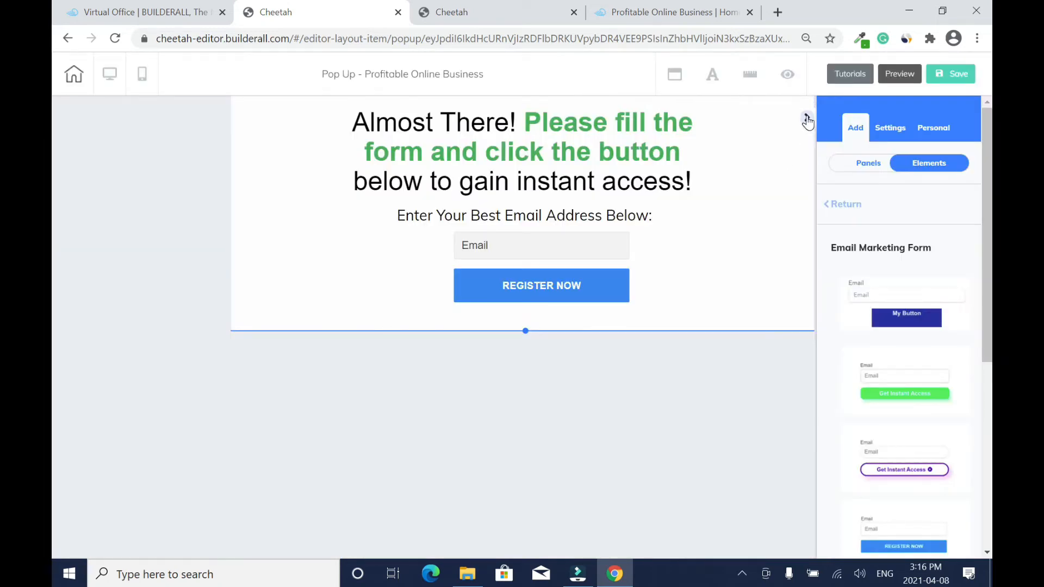
left_click(807, 119)
left_click_drag(596, 263, 559, 271)
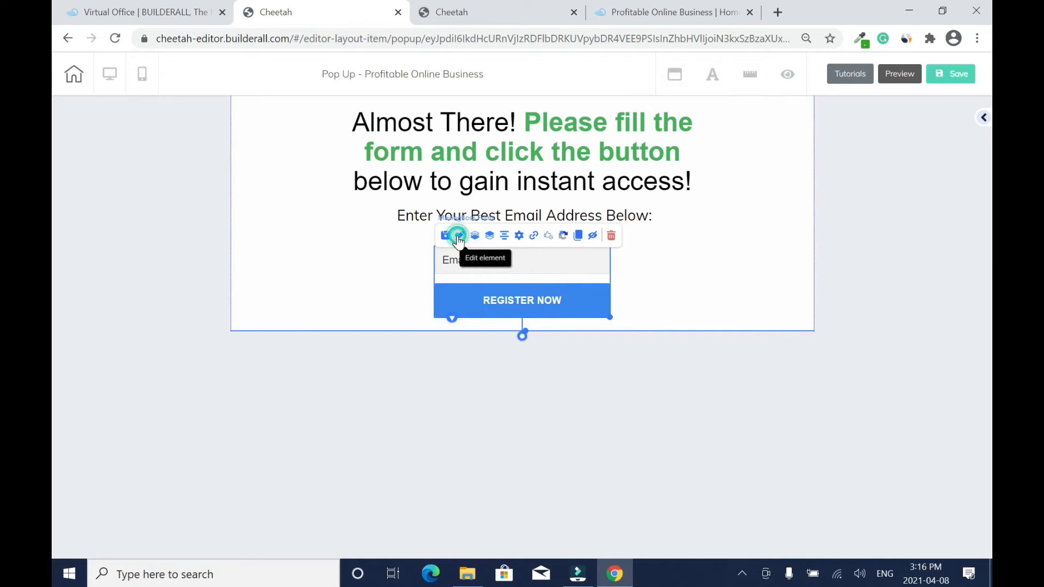
Step: Set the background color of the MailingBoss form's button to hex 00A333 in its general colors
left_click(459, 236)
left_click_drag(726, 282, 802, 159)
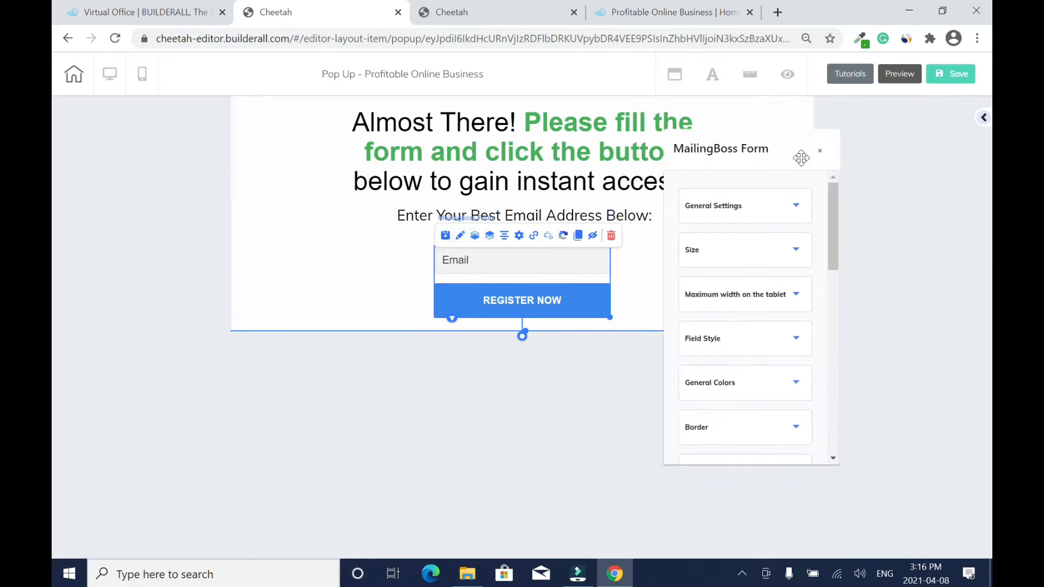
left_click(794, 206)
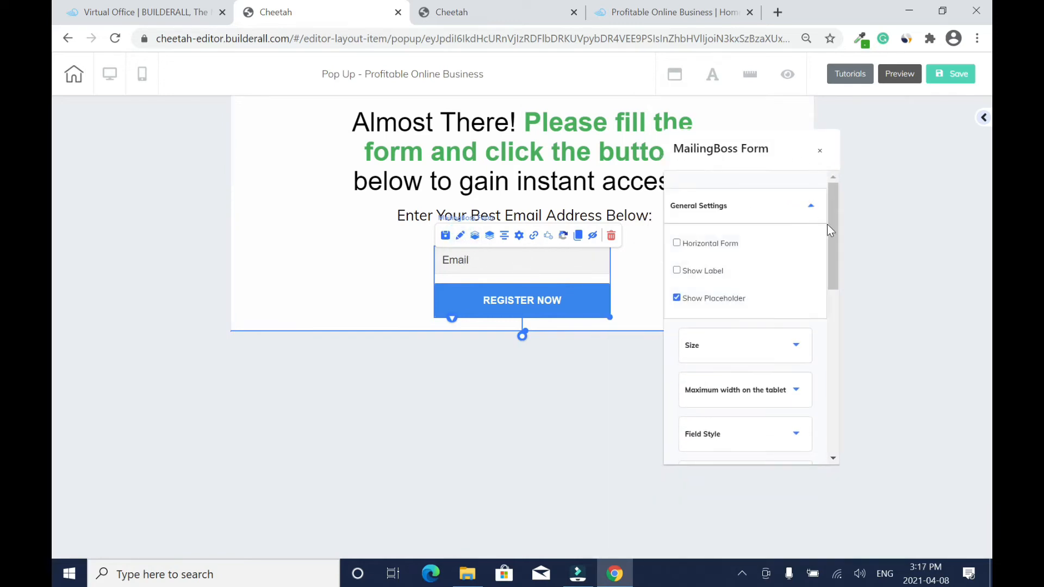
left_click_drag(831, 228, 825, 304)
left_click(751, 273)
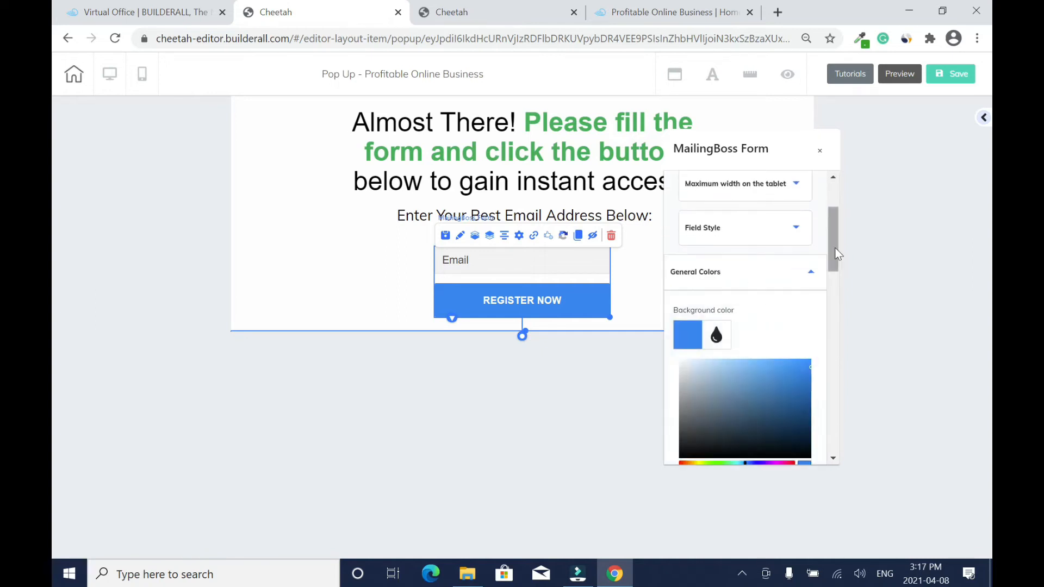
left_click_drag(834, 247, 832, 278)
left_click(715, 231)
left_click(718, 231)
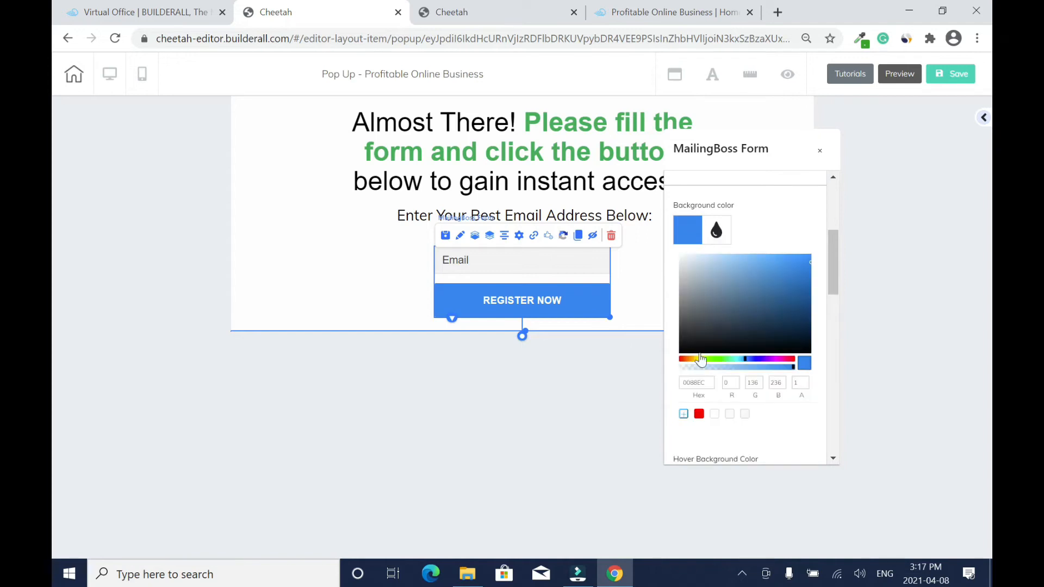
double_click(693, 383)
type("00A333")
Step: Set the form button's hover background color to hex 00A333
left_click_drag(832, 265, 821, 324)
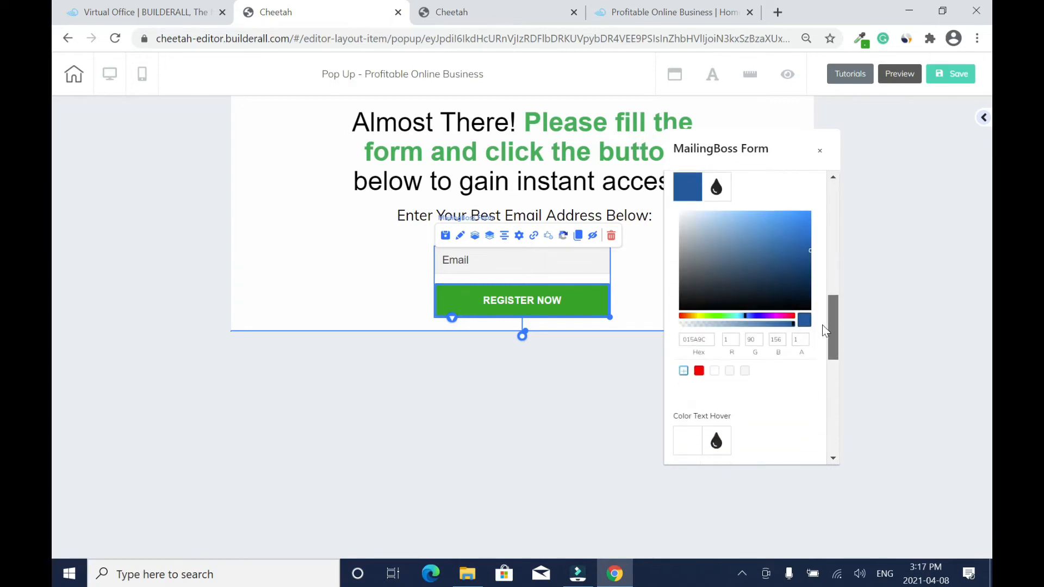
double_click(696, 339)
type("00A333")
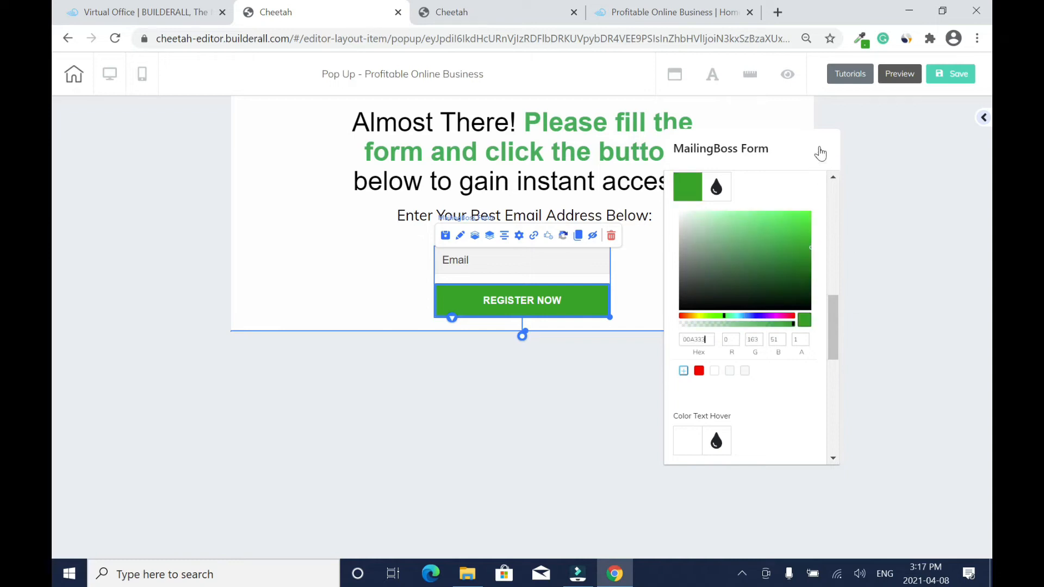
mouse_move(834, 320)
left_mouse_down()
mouse_move(834, 227)
mouse_move(829, 328)
left_mouse_up()
left_click(807, 276)
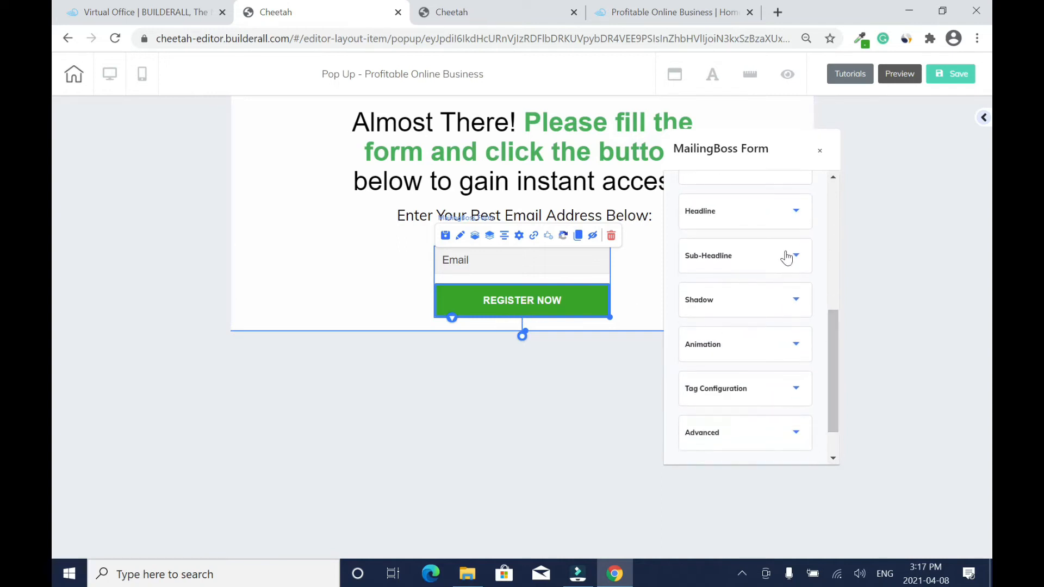
Step: Change the form button's headline text to GET STARTED with a font size of 20
left_click(736, 223)
left_click_drag(719, 270, 680, 270)
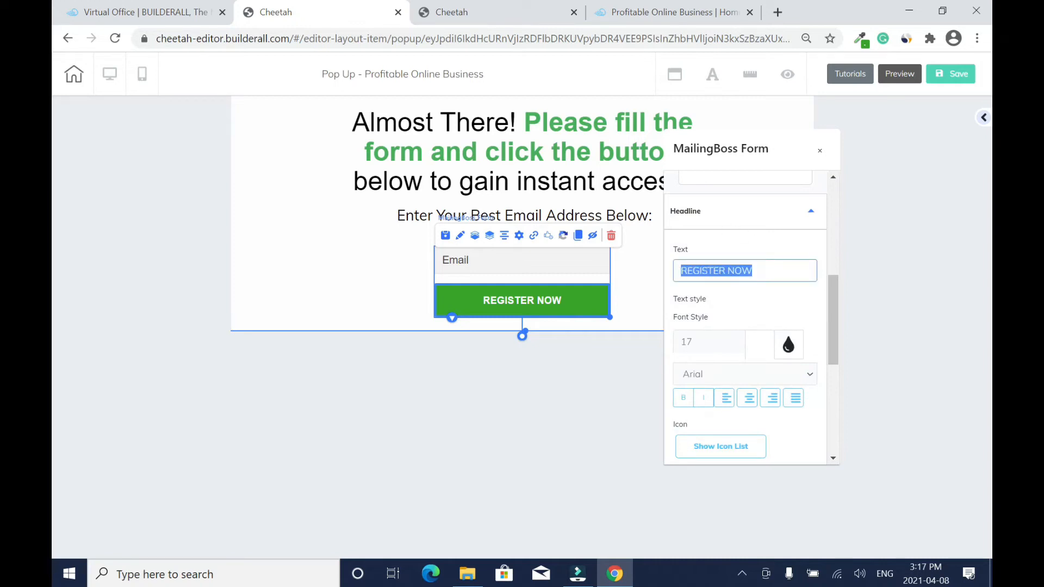
type("GET STARTED")
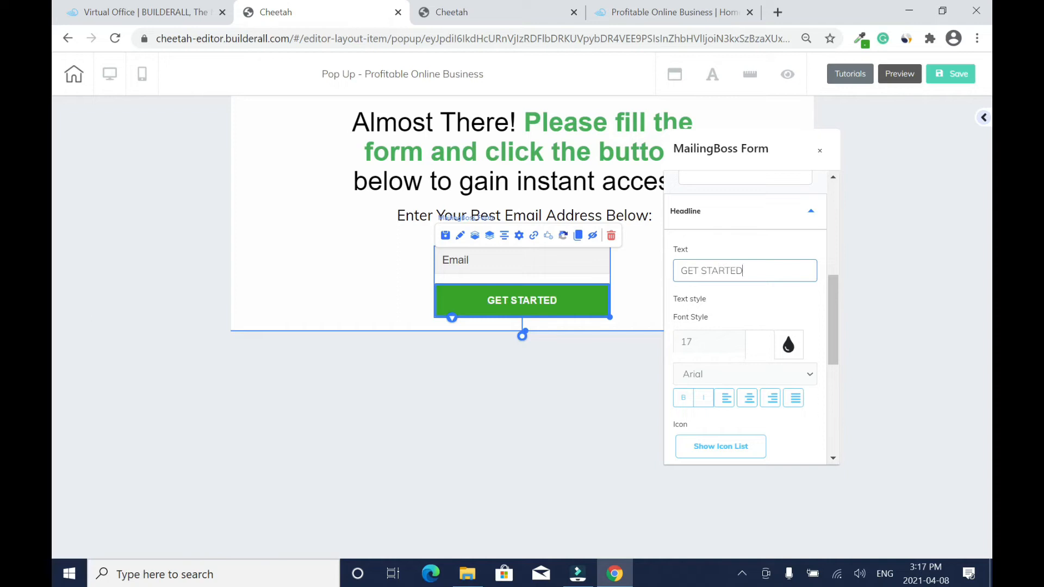
left_click(811, 325)
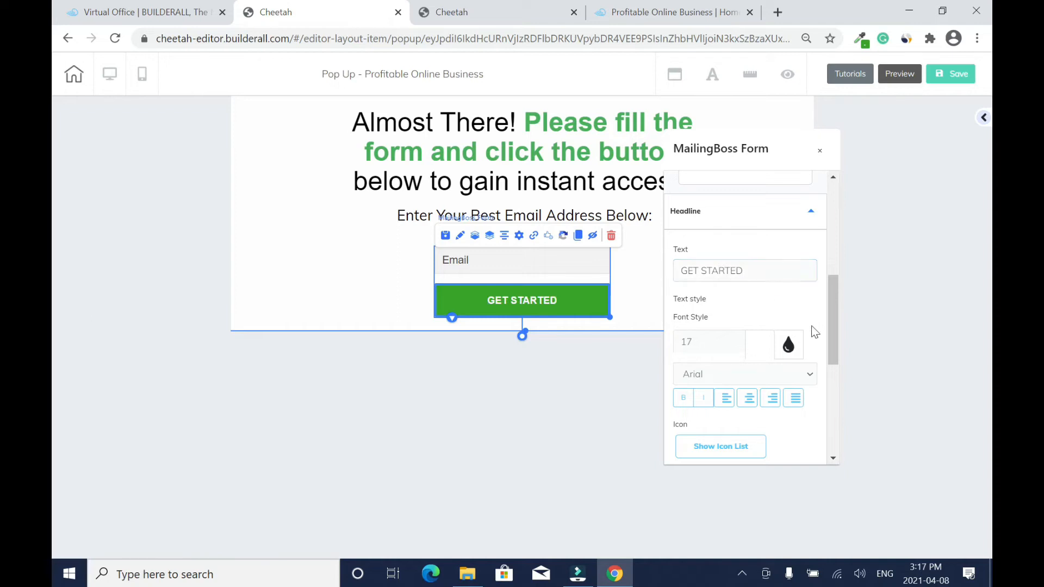
left_click(738, 340)
double_click(738, 338)
mouse_move(834, 305)
left_mouse_down()
mouse_move(840, 276)
mouse_move(835, 293)
left_mouse_up()
left_click(810, 272)
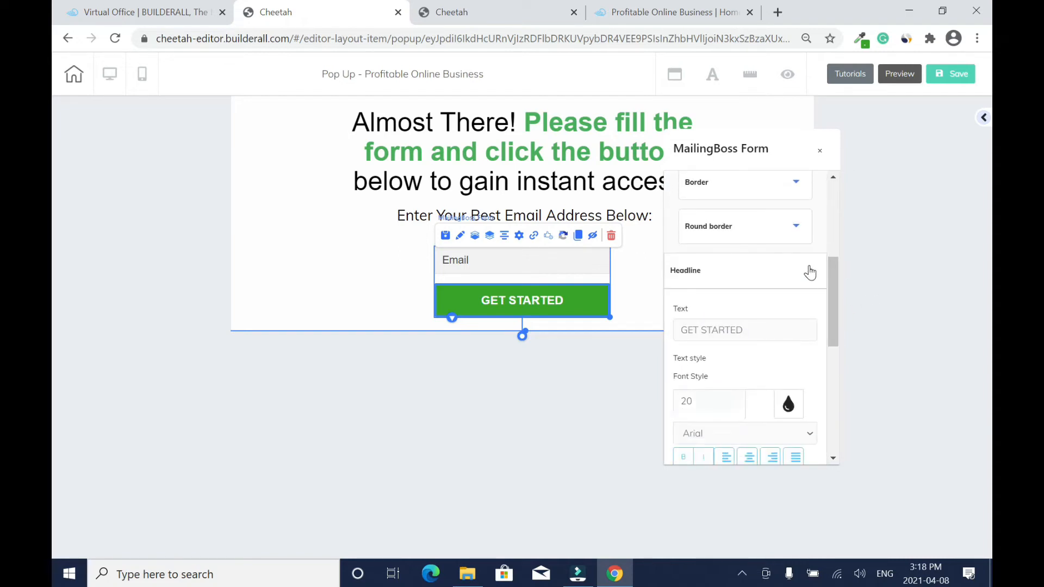
left_click(818, 152)
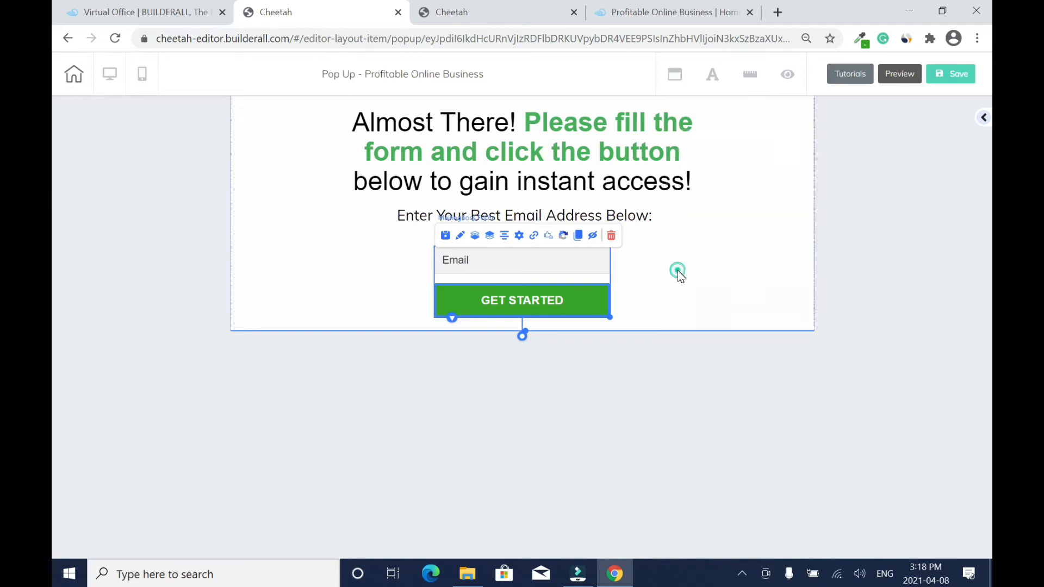
Step: Widen the MailingBoss form to roughly the width of the email prompt and center it in the panel
left_click_drag(610, 317, 640, 318)
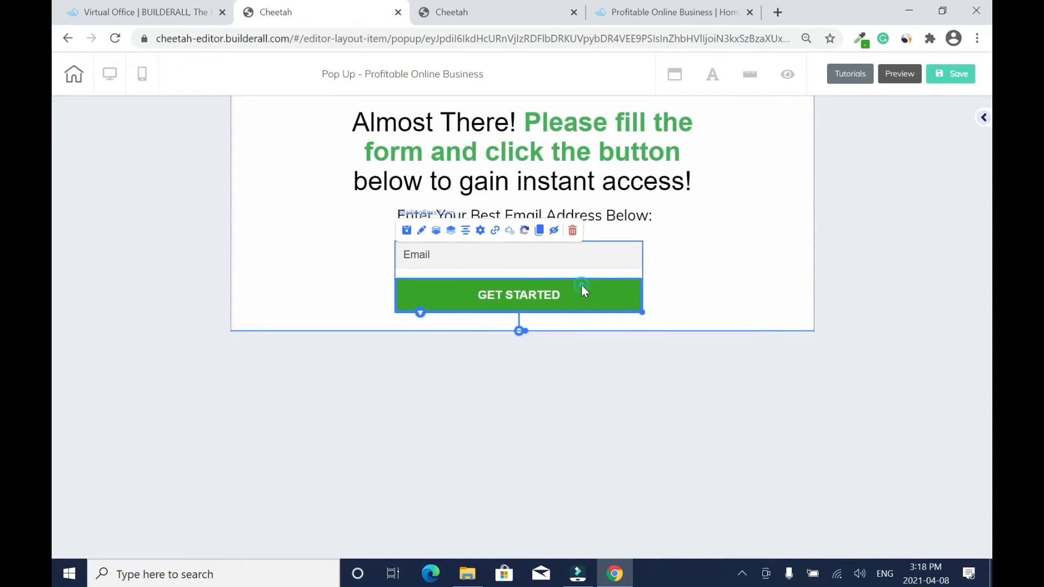
left_click(758, 279)
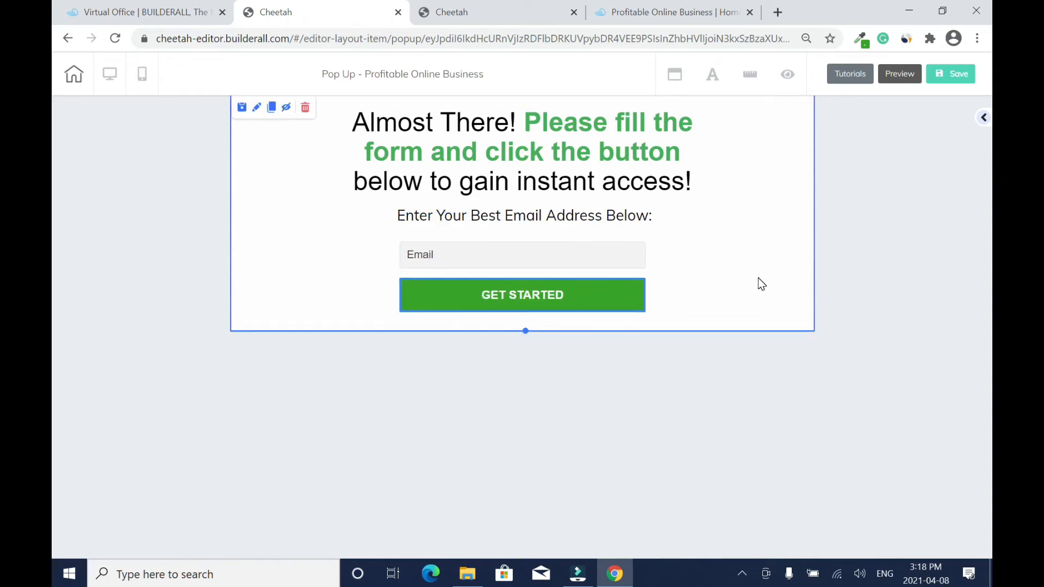
left_click(607, 292)
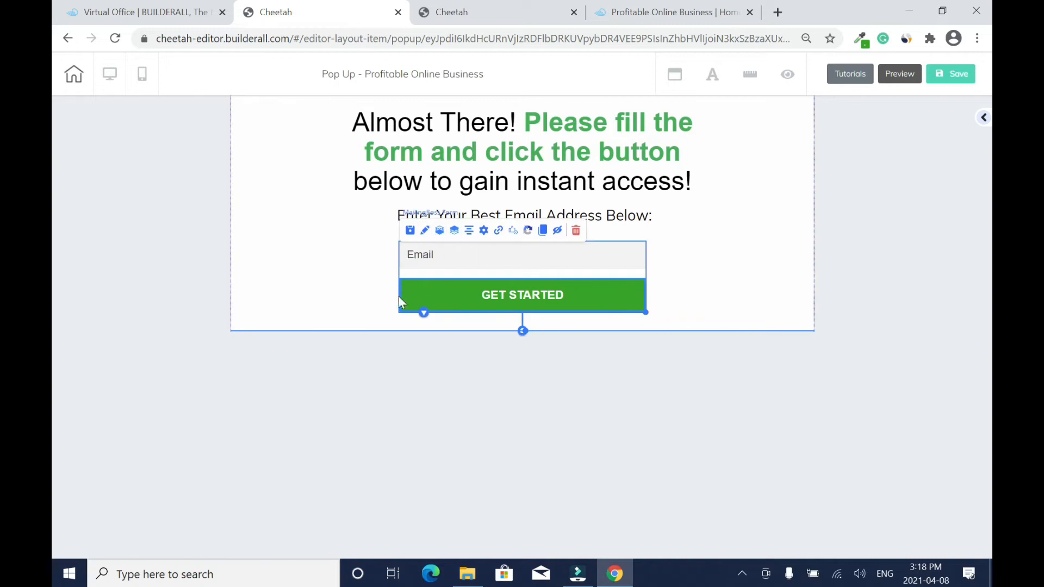
Step: Change the border color of the MailingBoss form's button to white in the form's border settings
left_click(425, 229)
left_click_drag(715, 267, 848, 104)
left_click(852, 182)
left_click(852, 183)
scroll(889, 253, "down", 2)
left_click(854, 232)
left_click(853, 233)
scroll(886, 275, "up", 2)
scroll(886, 268, "up", 1)
left_click(856, 235)
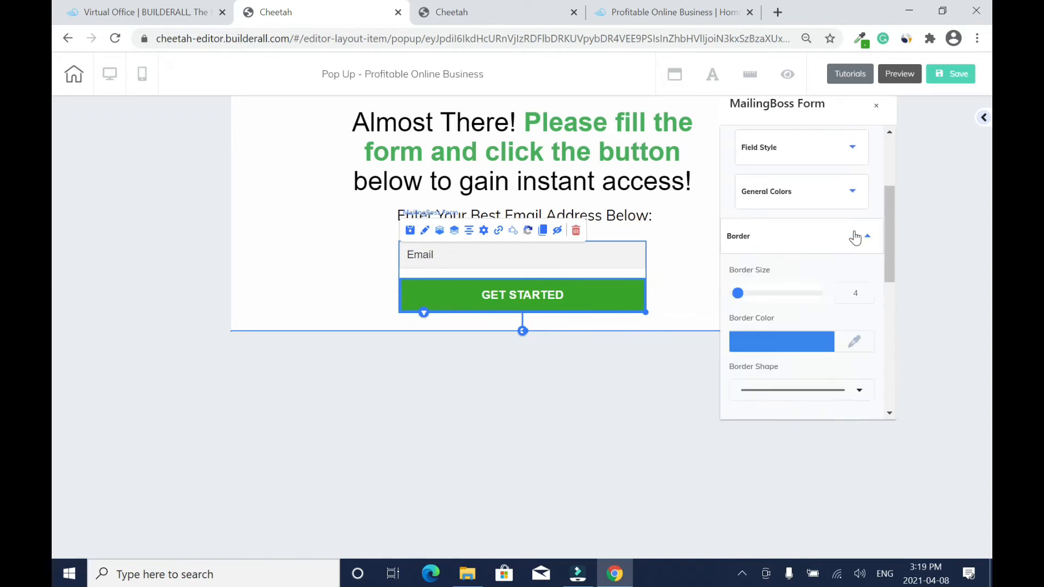
scroll(888, 269, "down", 1)
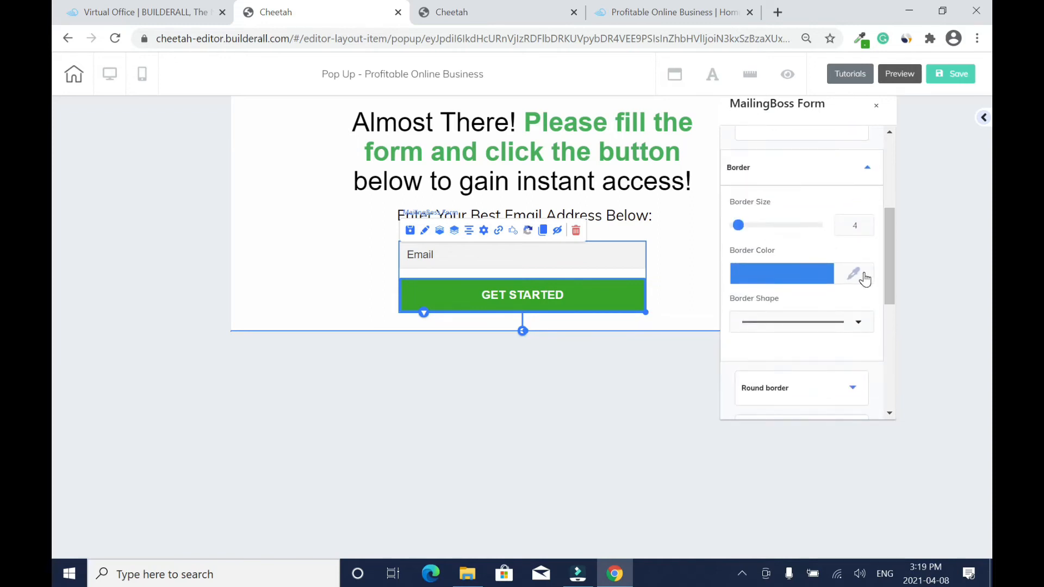
left_click(865, 279)
left_click(736, 293)
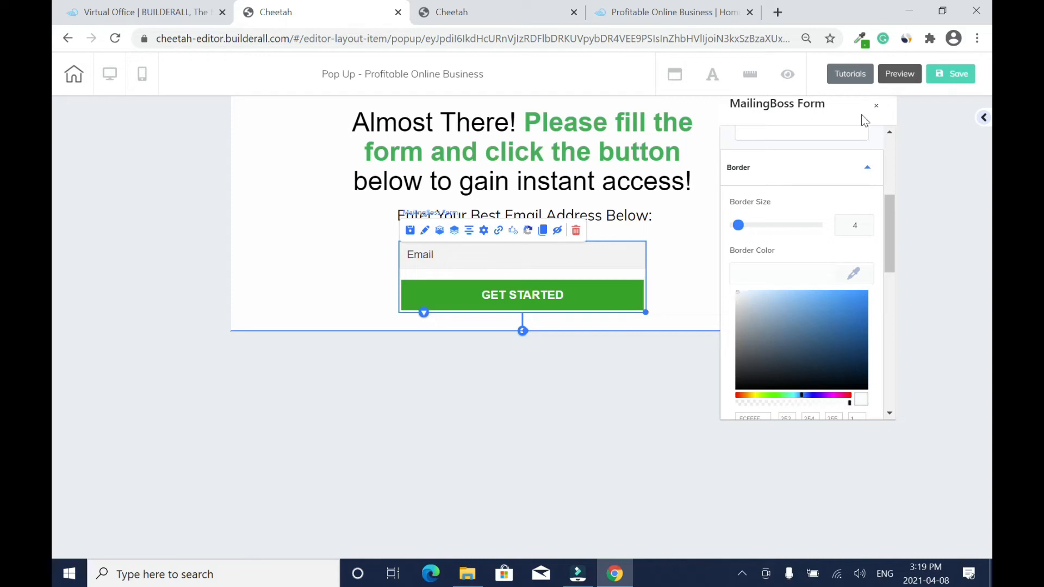
left_click(875, 105)
left_click(804, 227)
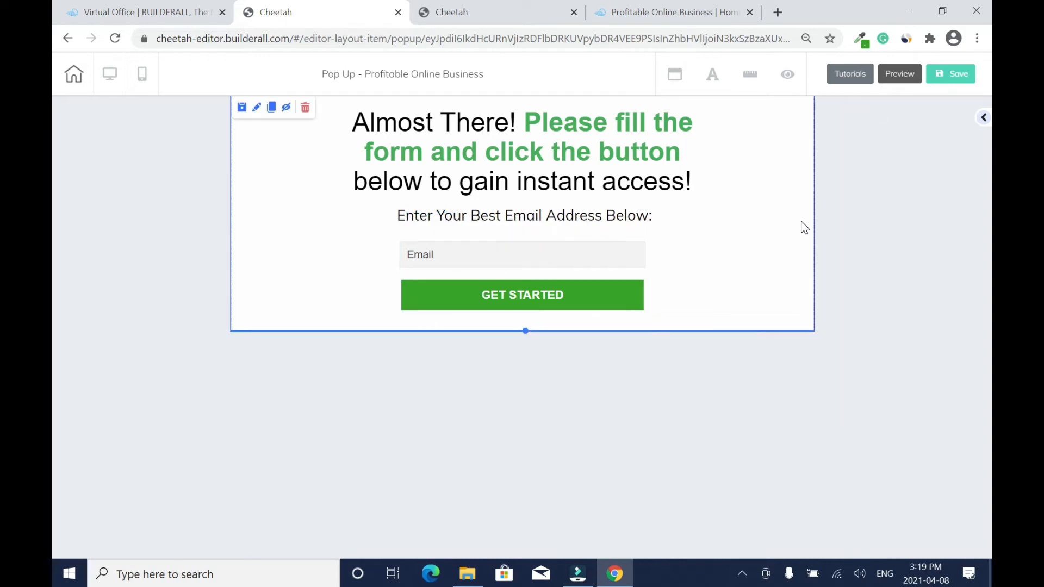
Step: Copy the sales page affiliate link from Legendary Marketer and set it as the MailingBoss form's Subscribe pending URL
left_click(535, 265)
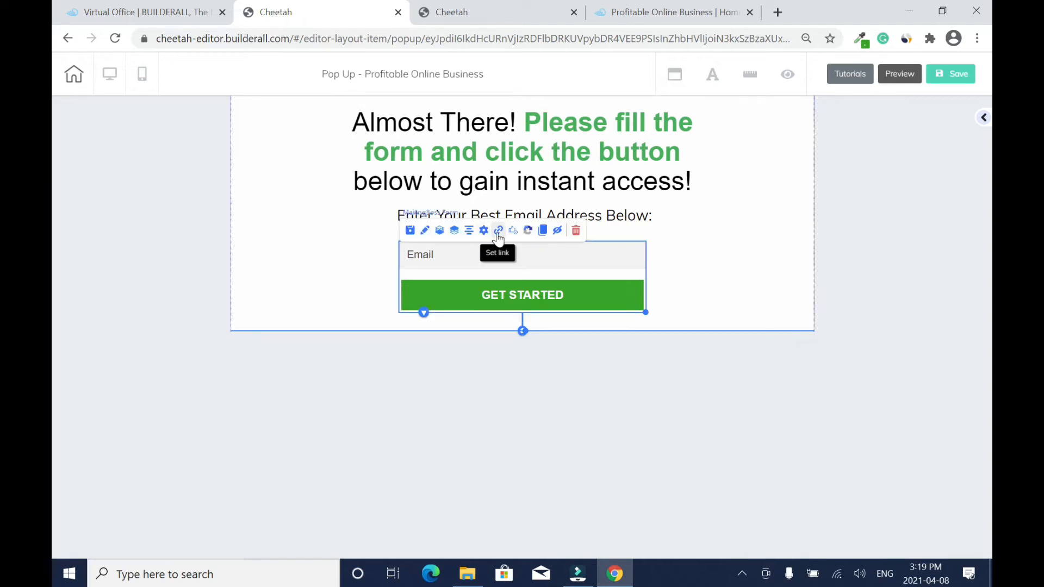
left_click(498, 233)
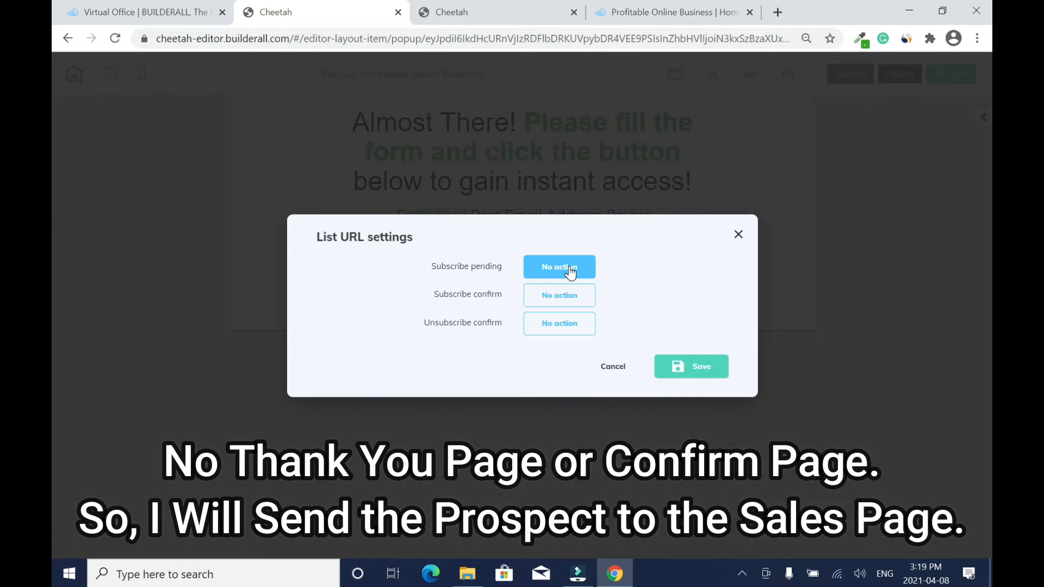
left_click(565, 267)
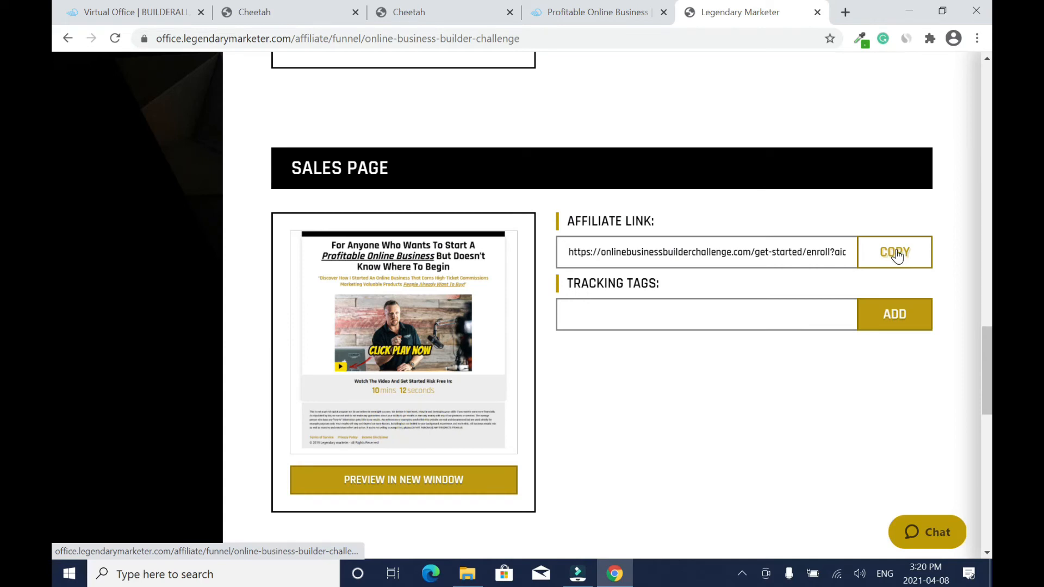
left_click(897, 254)
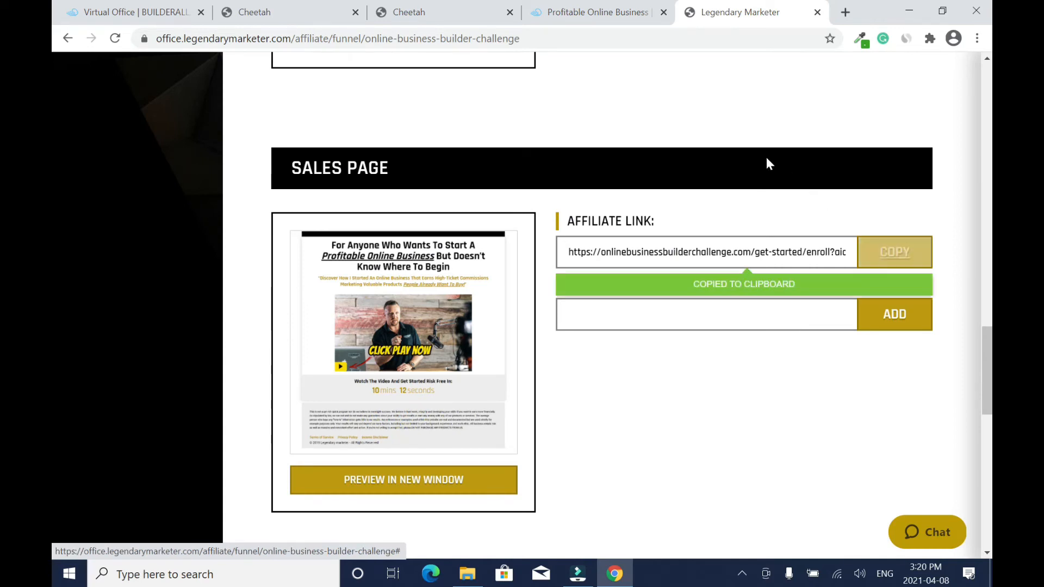
left_click(571, 16)
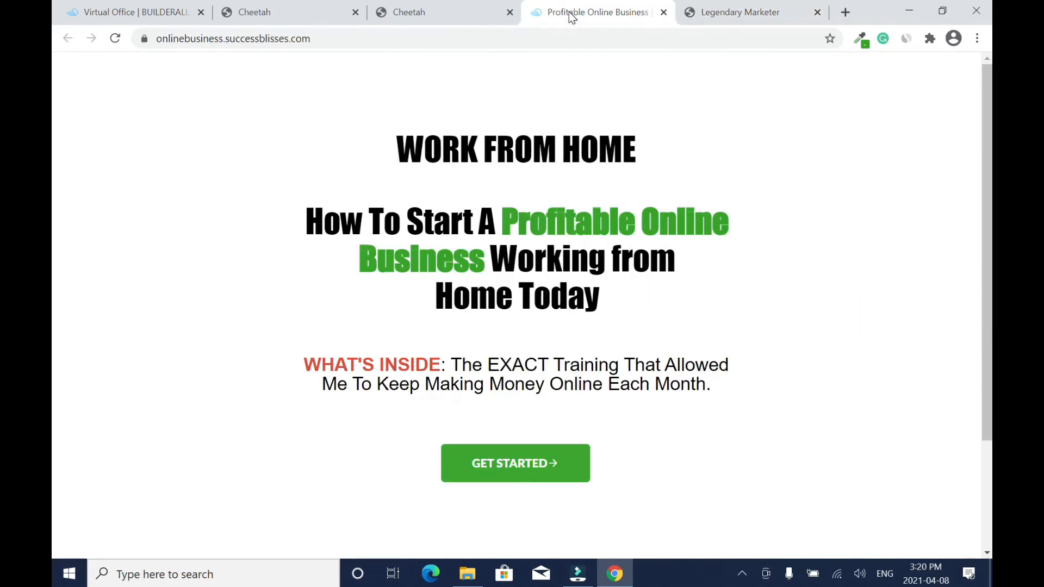
left_click(261, 22)
left_click(625, 135)
key("ctrl+v")
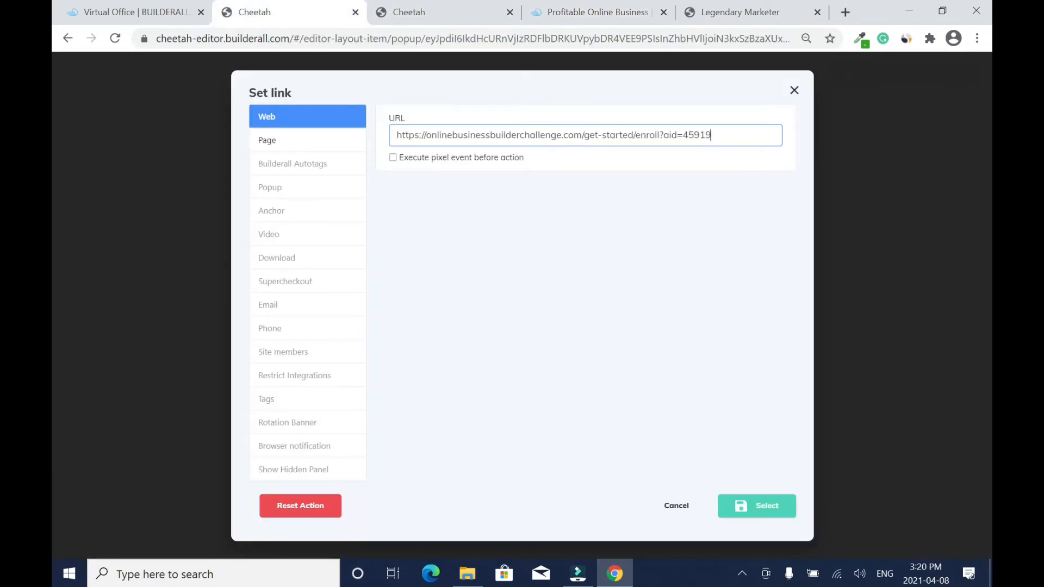
left_click(768, 510)
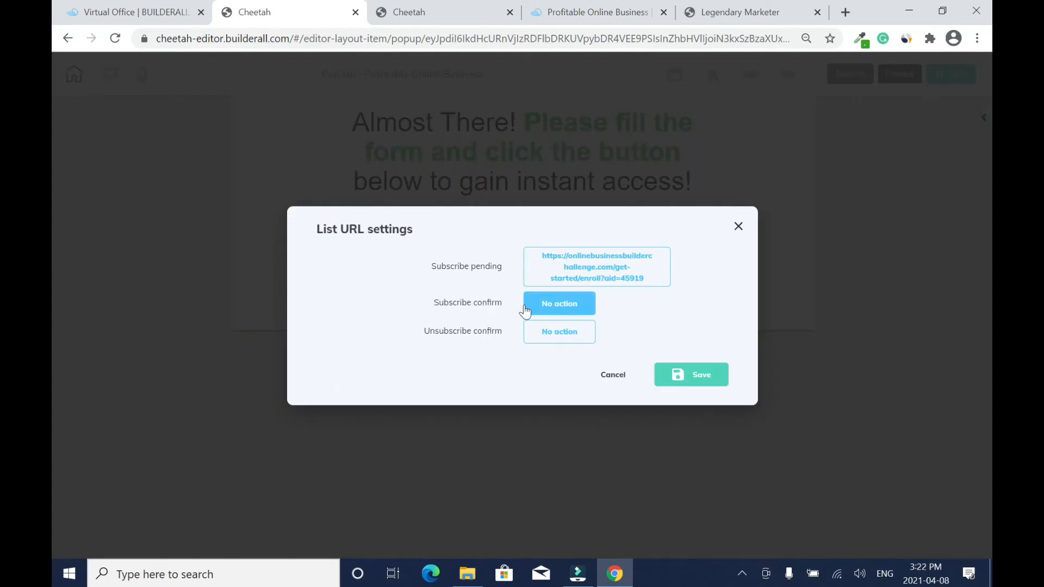
Step: Set the Subscribe confirm URL to the same sales page affiliate link, then save the list URL settings and the pop-up
left_click(575, 307)
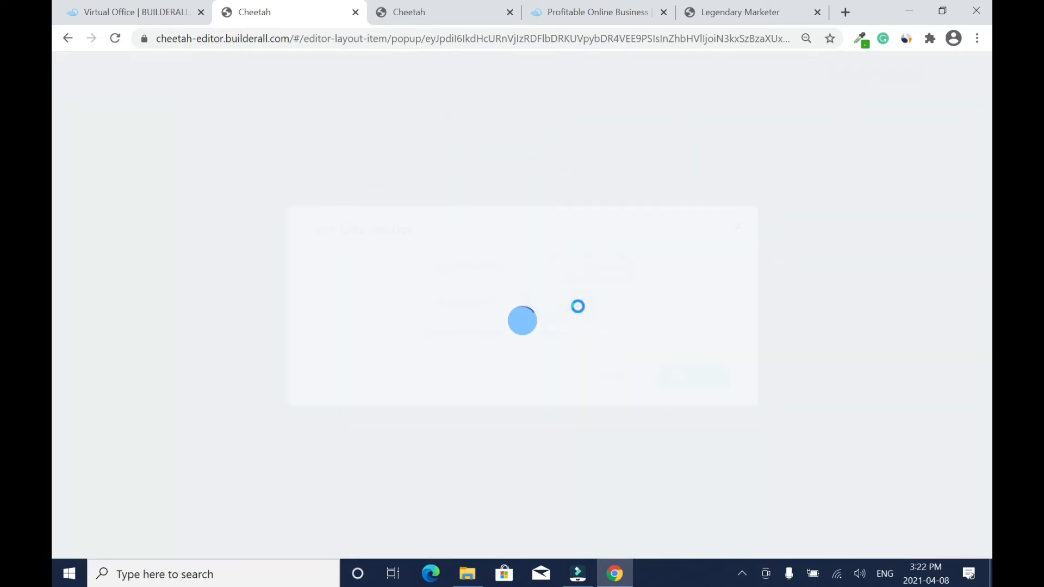
key("ctrl+v")
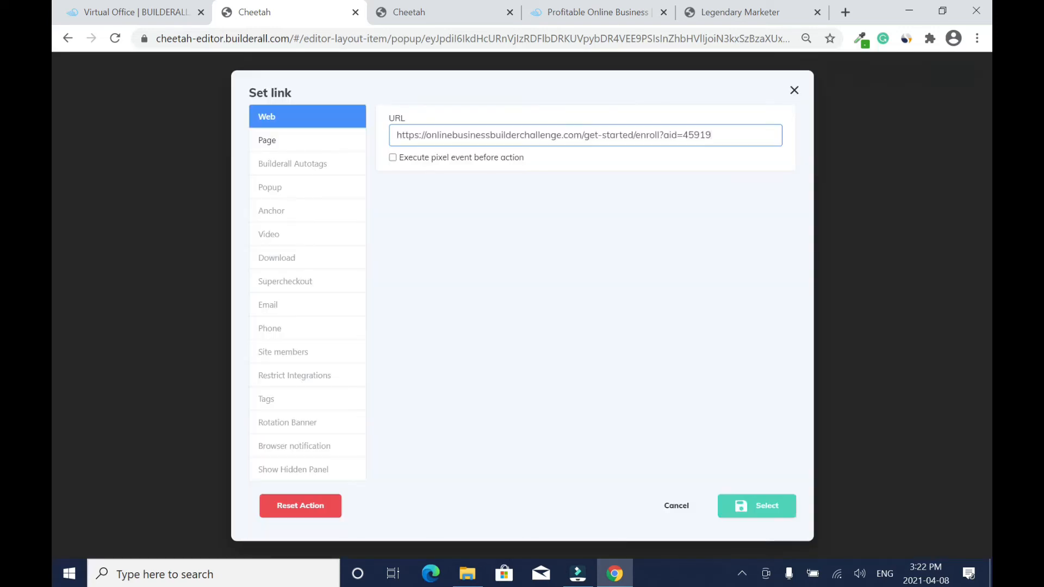
left_click(761, 506)
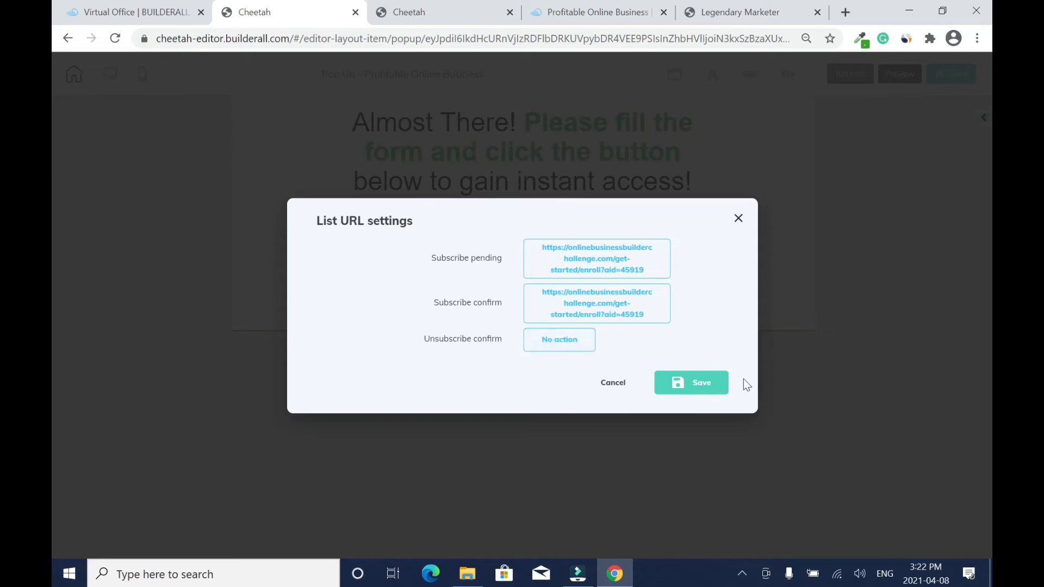
left_click(707, 387)
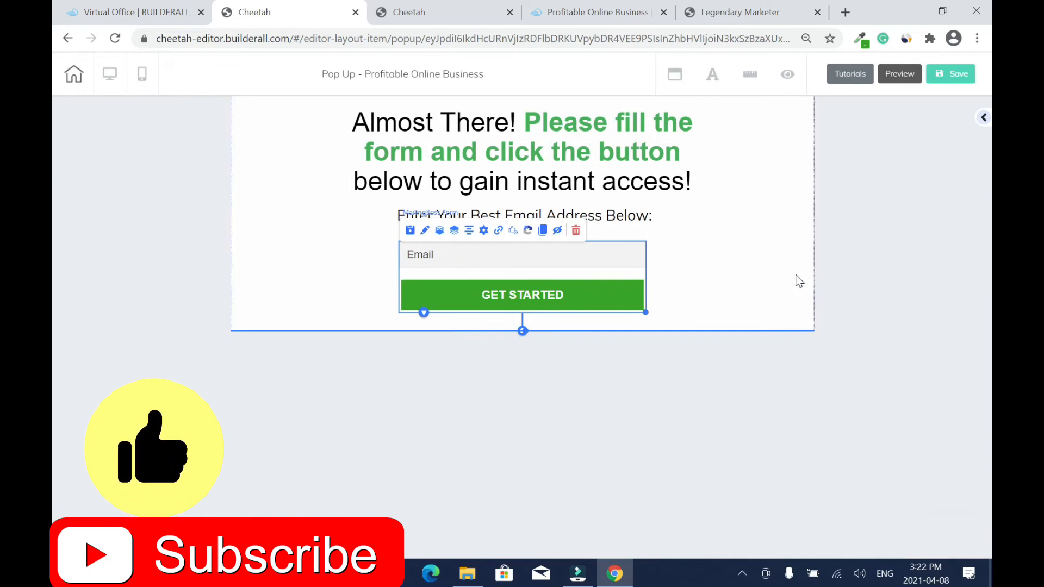
left_click(952, 73)
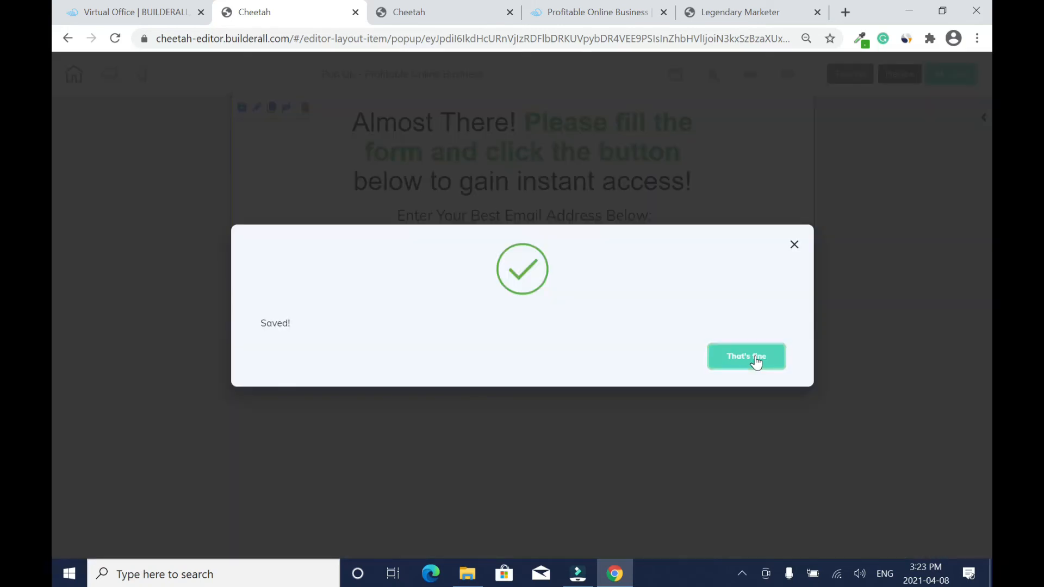
left_click(756, 359)
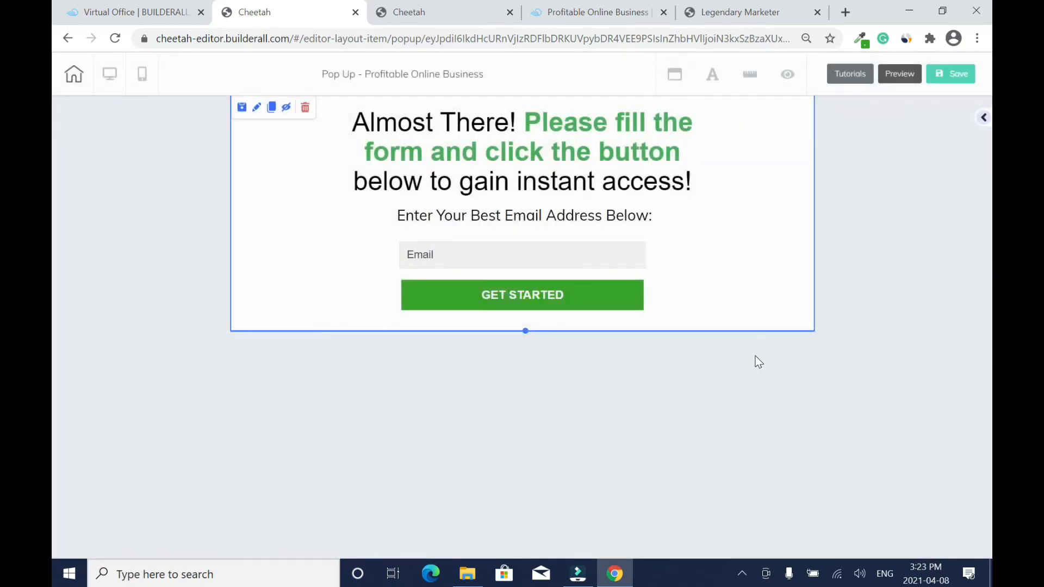
Step: In the pop-up's mobile layout, move the Almost There headline and the email prompt above the email form
left_click(141, 75)
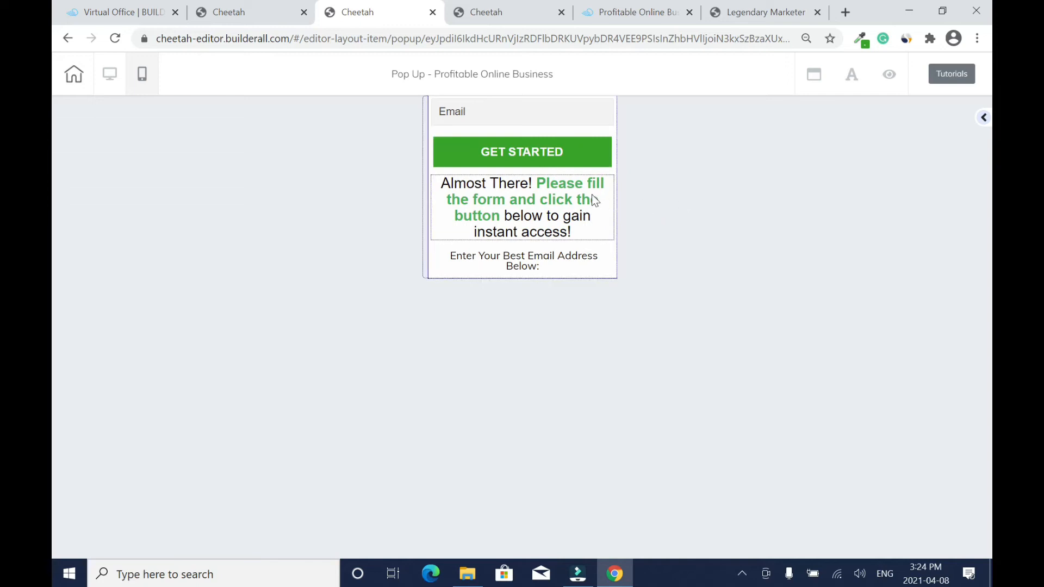
left_click(575, 202)
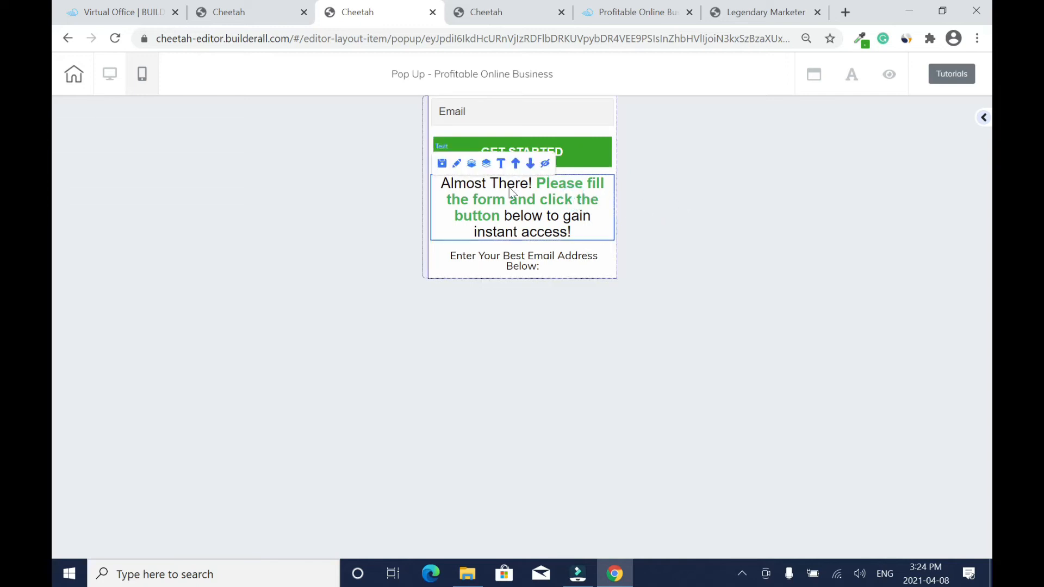
left_click(516, 163)
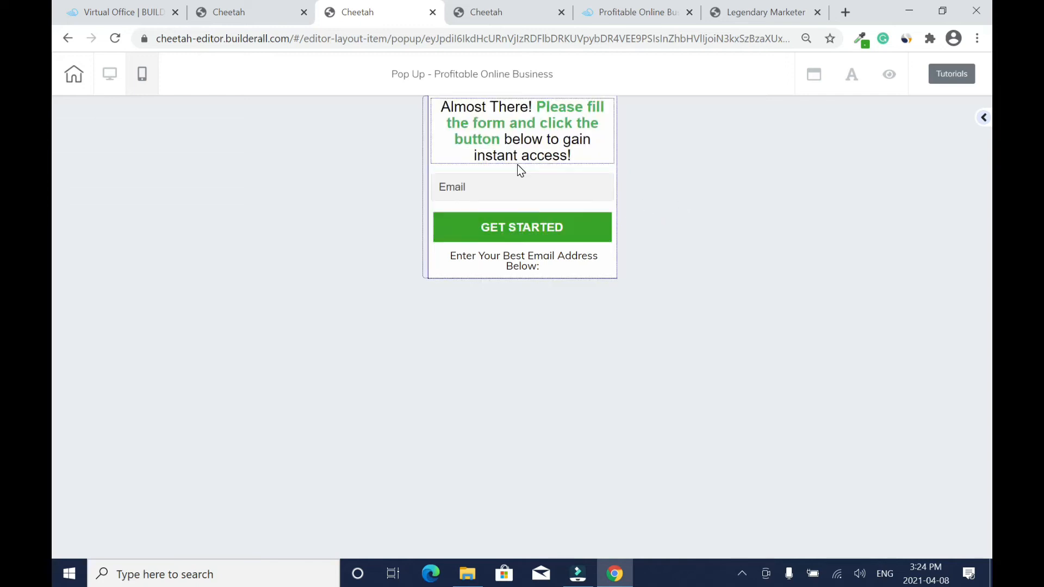
left_click(577, 264)
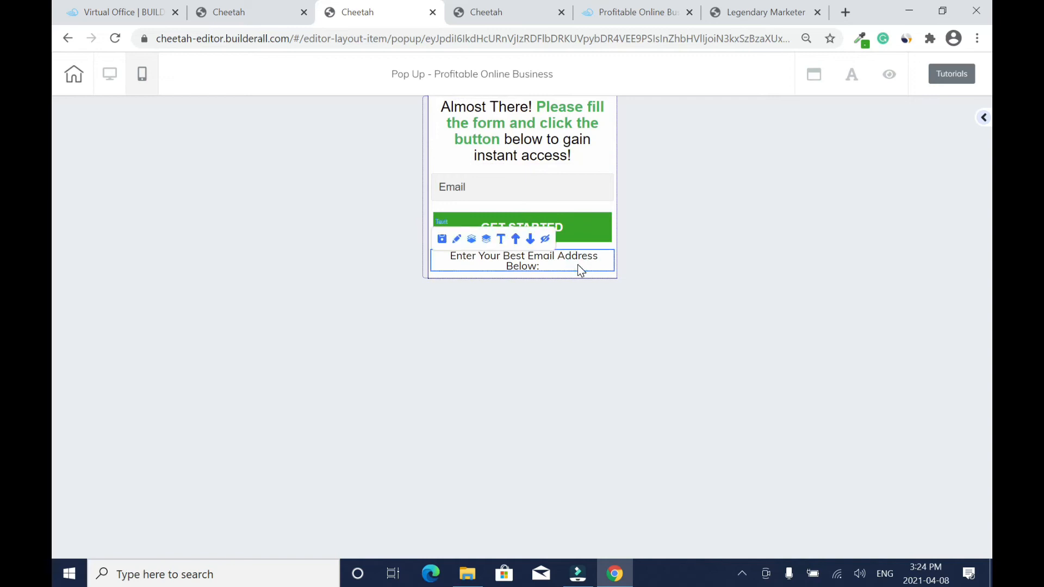
left_click(514, 239)
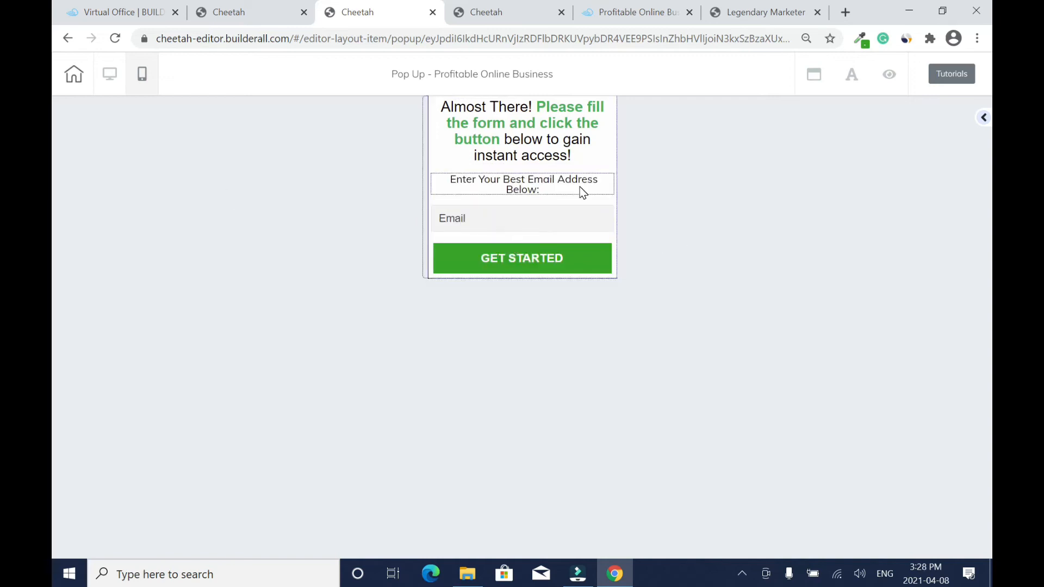
Step: In the desktop layout, shorten the email prompt to read Enter Your Best Email Address
left_click(110, 76)
left_click(617, 226)
double_click(617, 224)
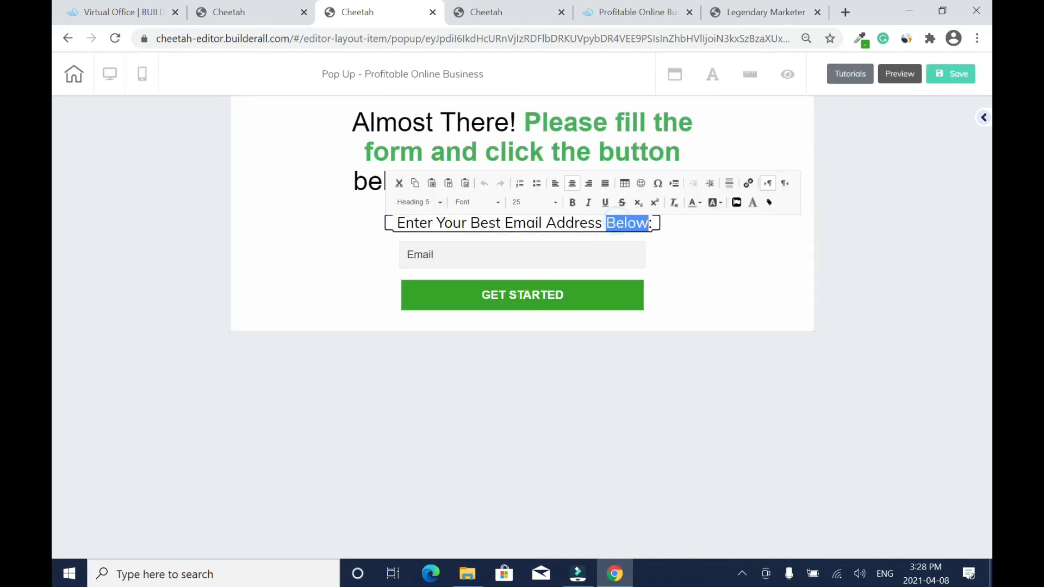
key("Delete")
key("Delete")
left_click(875, 253)
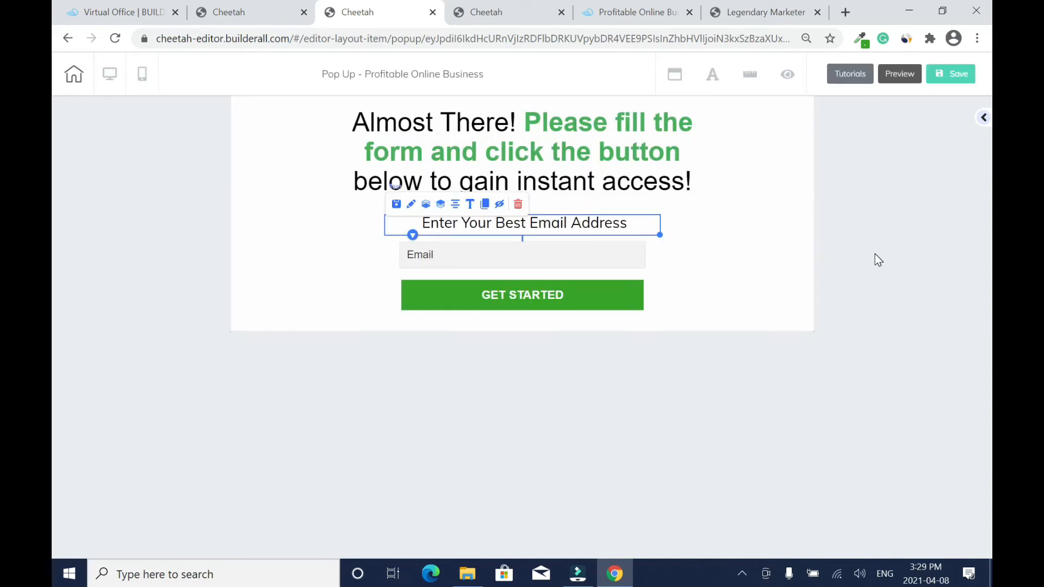
Step: Narrow the email prompt's text box to fit its wording, recenter it above the form, and save the pop-up
left_click(615, 226)
left_click_drag(660, 233, 603, 235)
left_click_drag(439, 230, 467, 229)
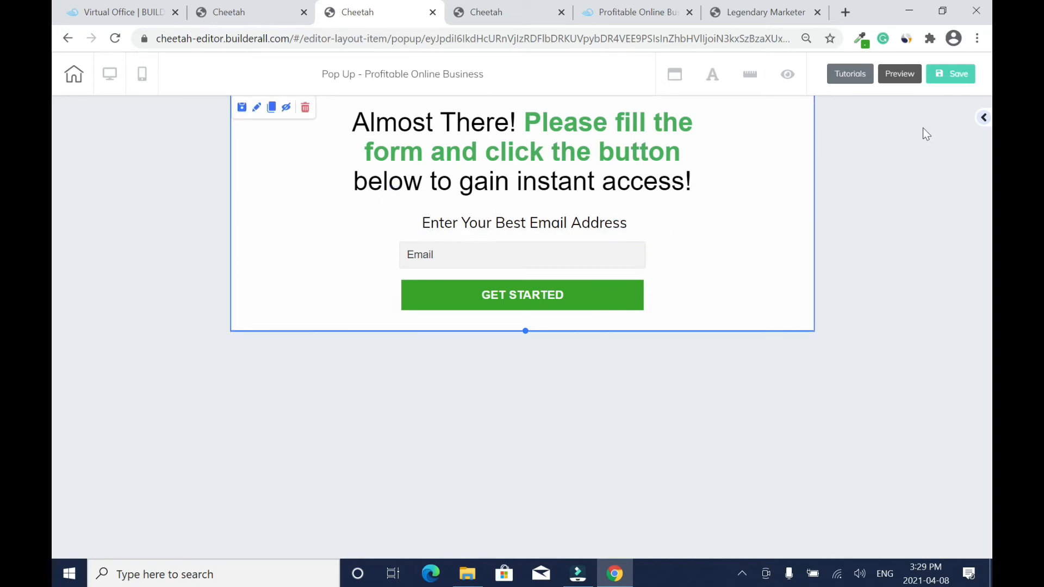
left_click(950, 76)
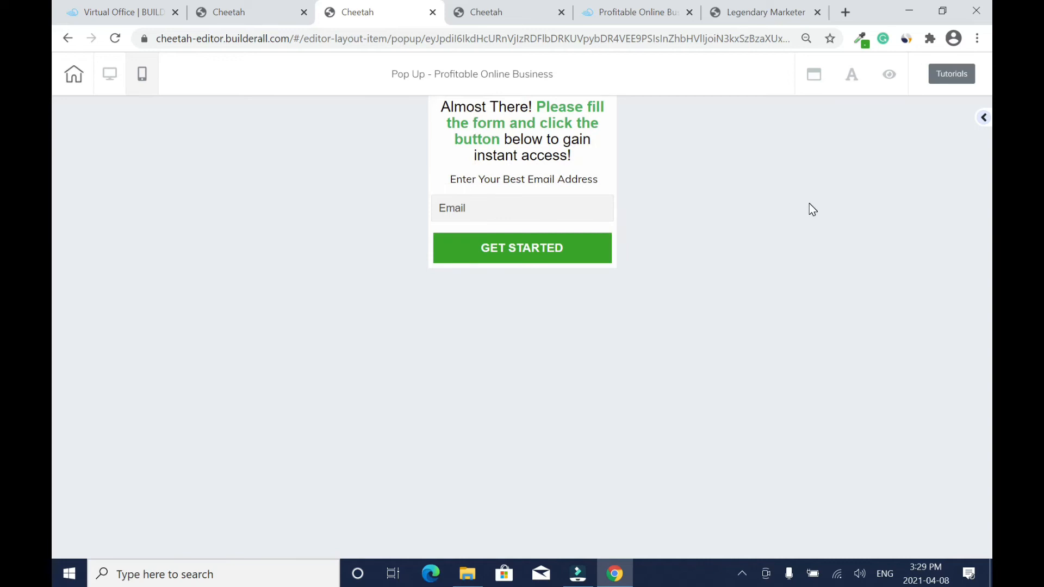
left_click(109, 73)
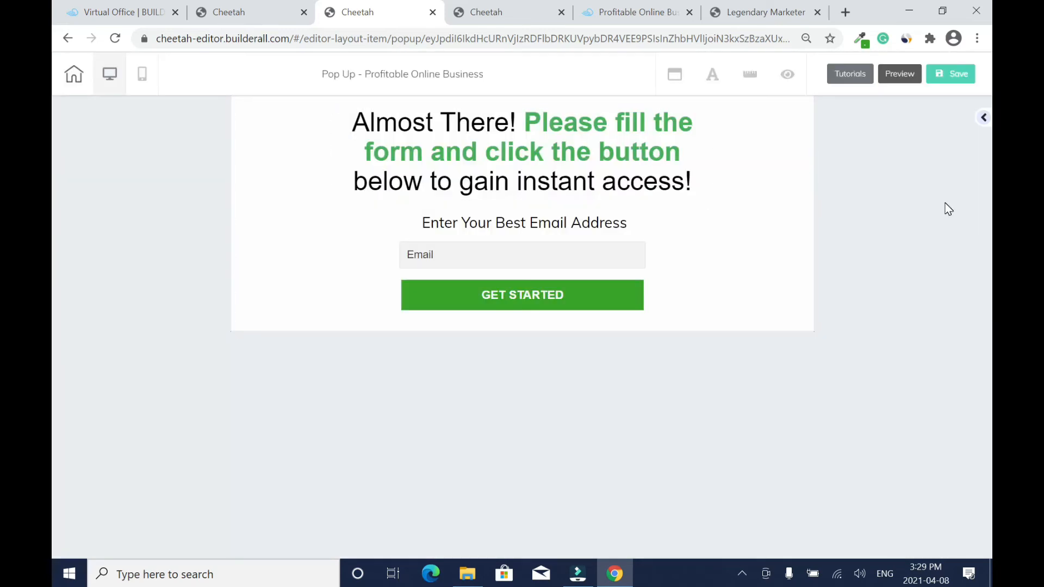
Step: Link the landing page's GET STARTED button to the Profitable Online Business pop-up and save the page
left_click(491, 11)
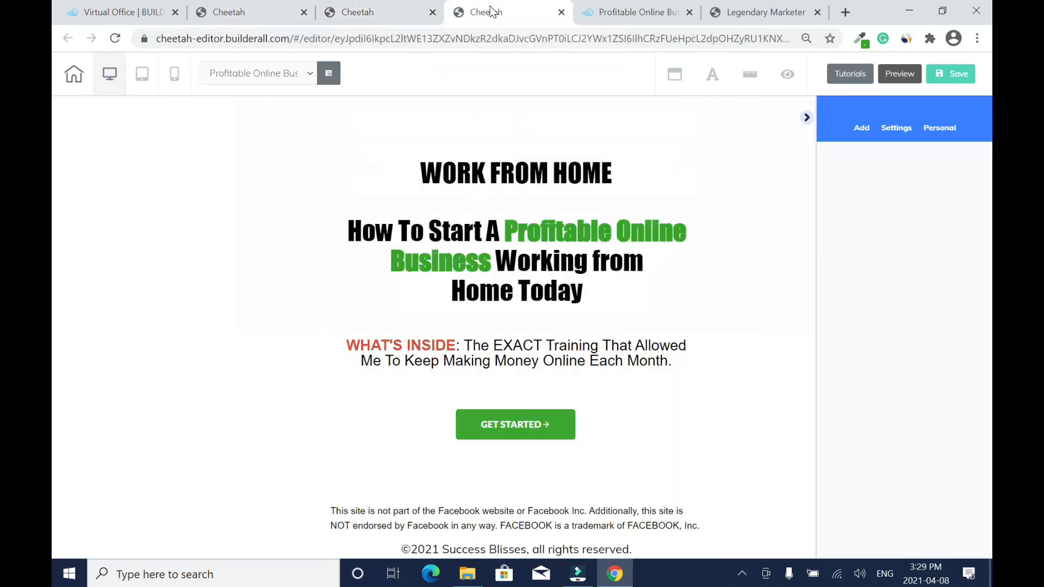
left_click(808, 117)
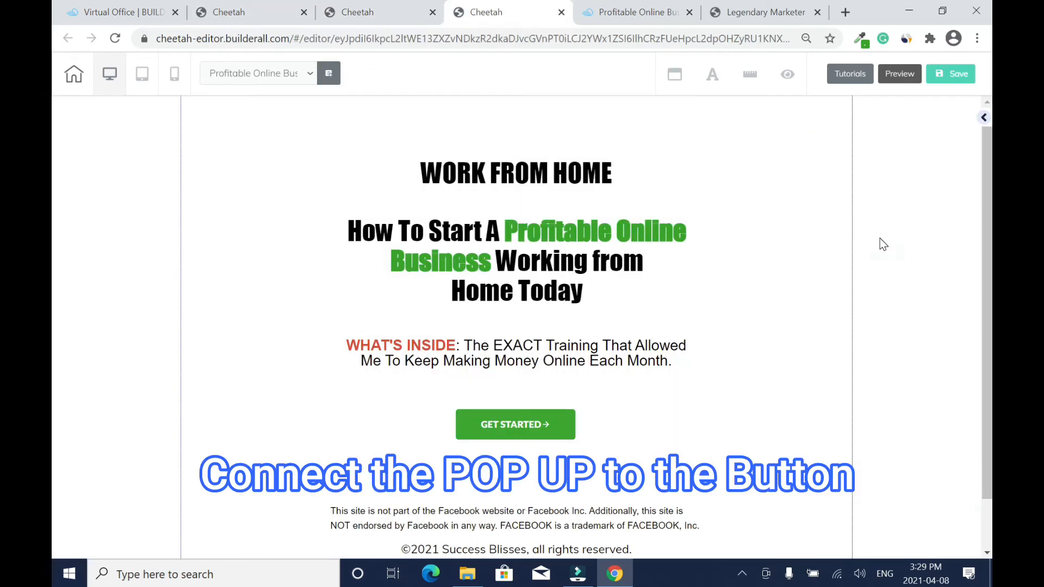
left_click(543, 426)
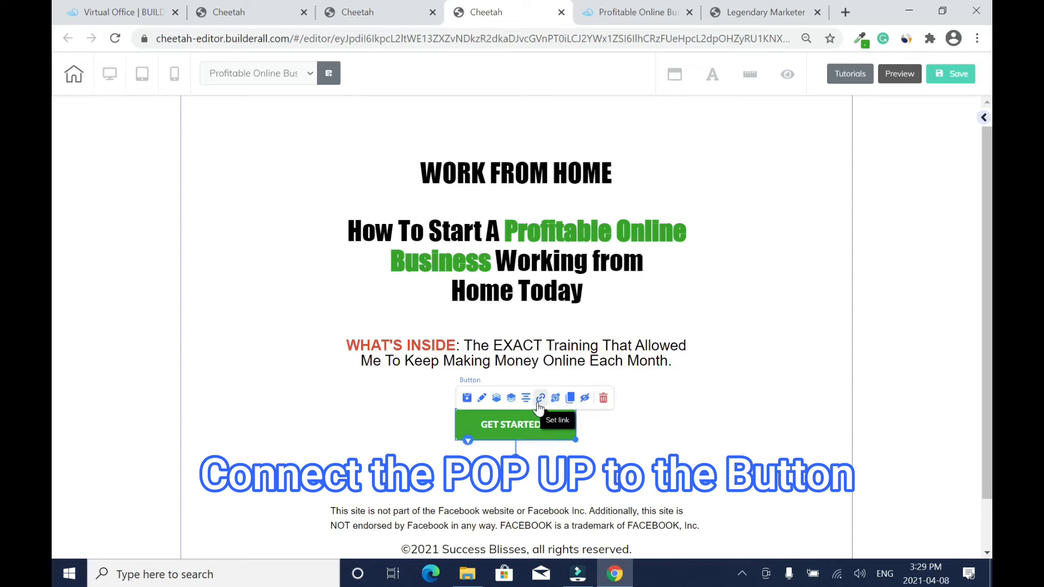
left_click(539, 399)
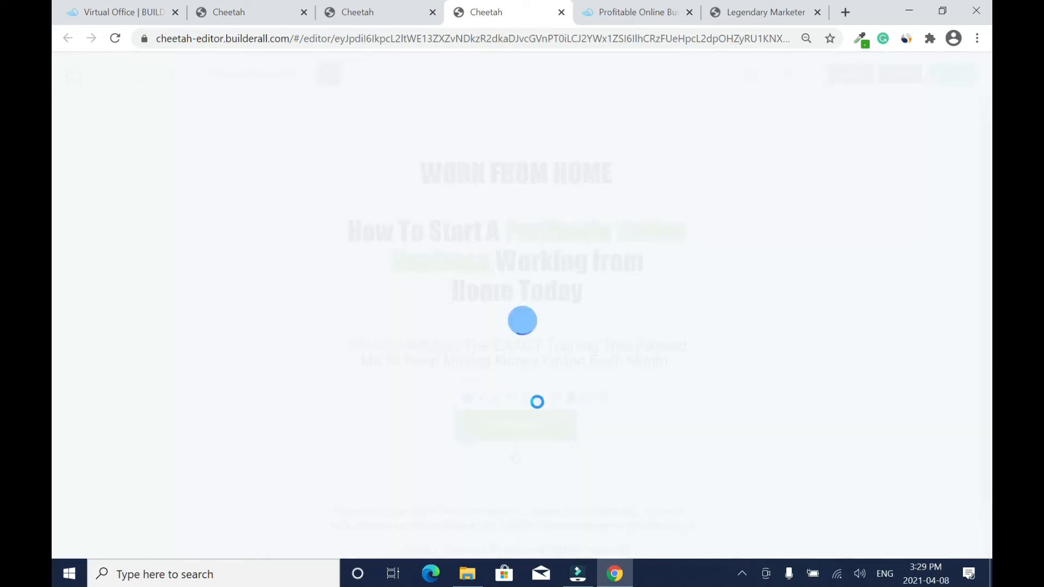
left_click(311, 194)
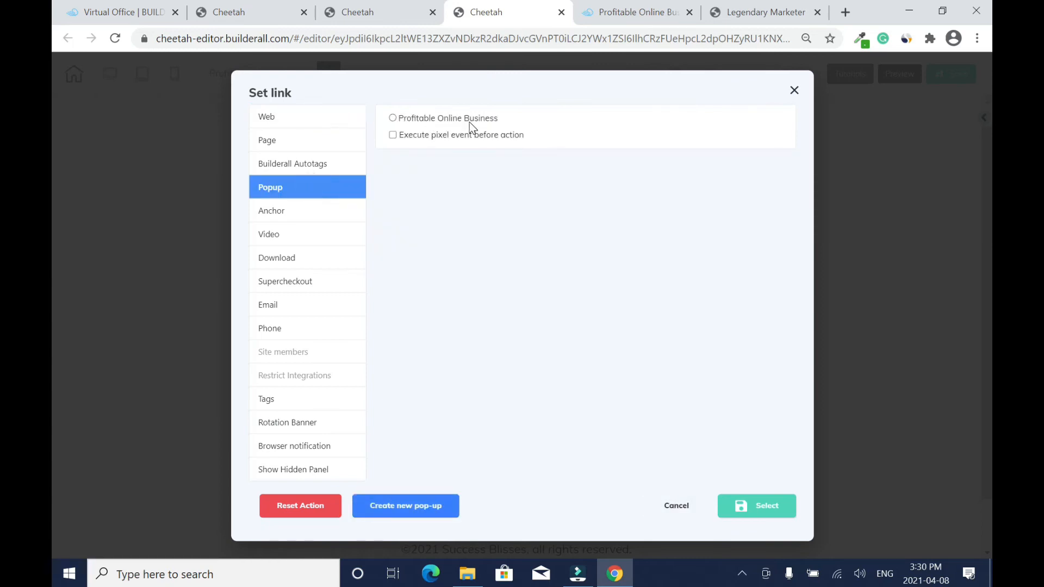
left_click(412, 120)
left_click(763, 516)
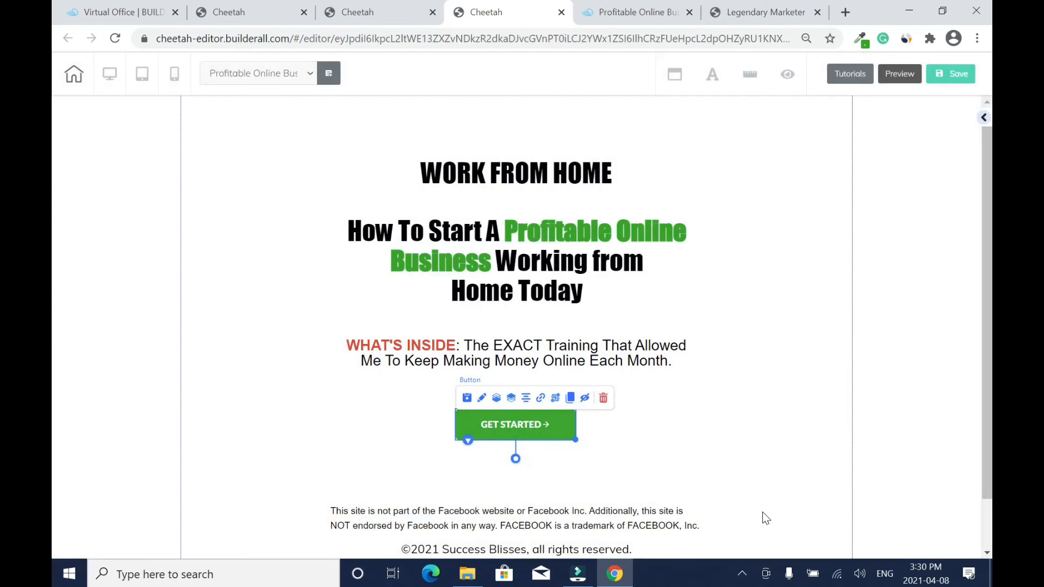
left_click(952, 77)
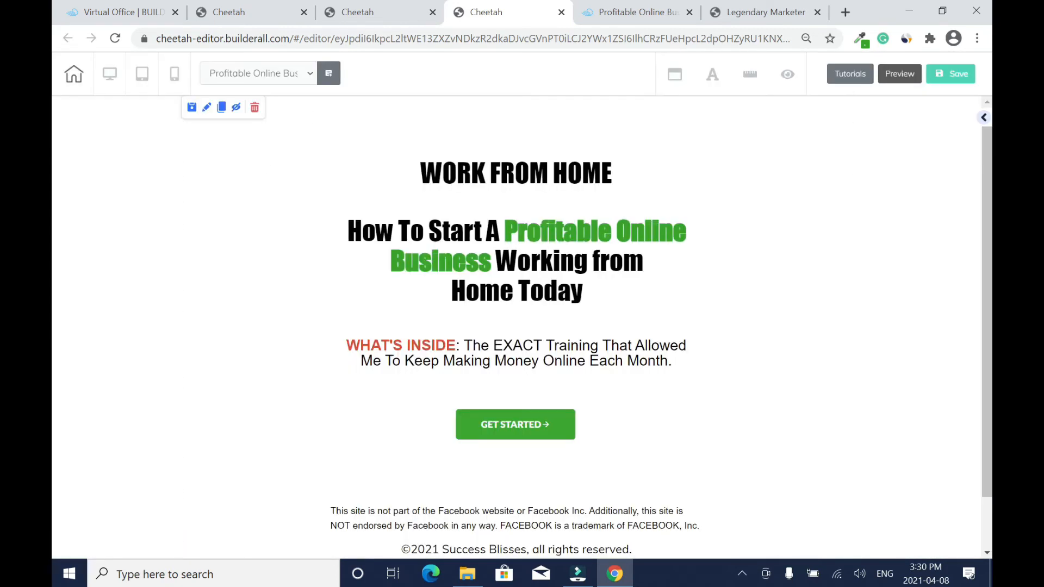
Step: In the landing page's mobile layout, move the Profitable Online Business title up to just below the WORK FROM HOME headline
left_click(171, 75)
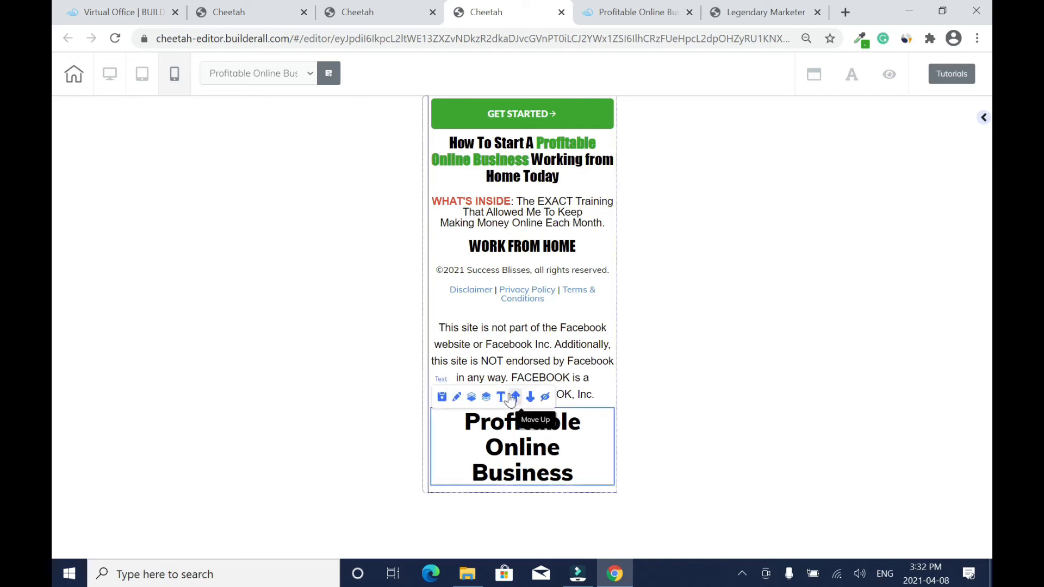
left_click(514, 400)
left_click(581, 349)
left_click(515, 308)
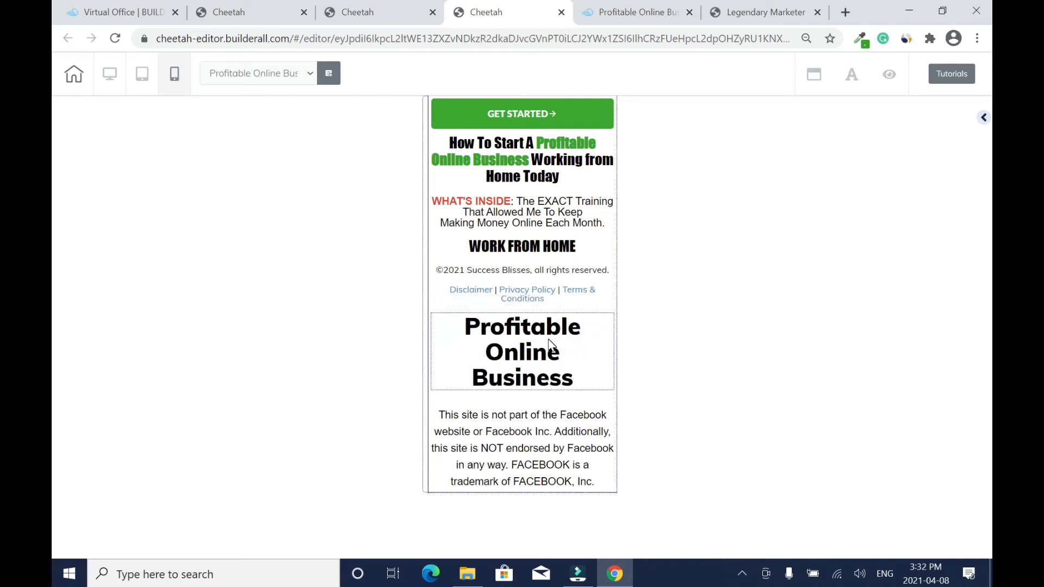
left_click(515, 308)
left_click(603, 311)
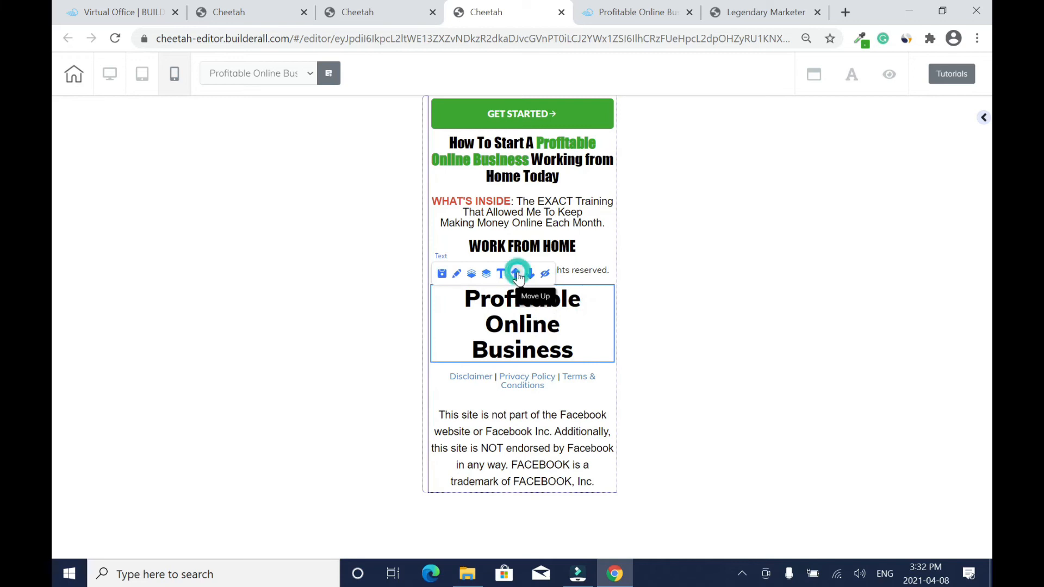
left_click(517, 272)
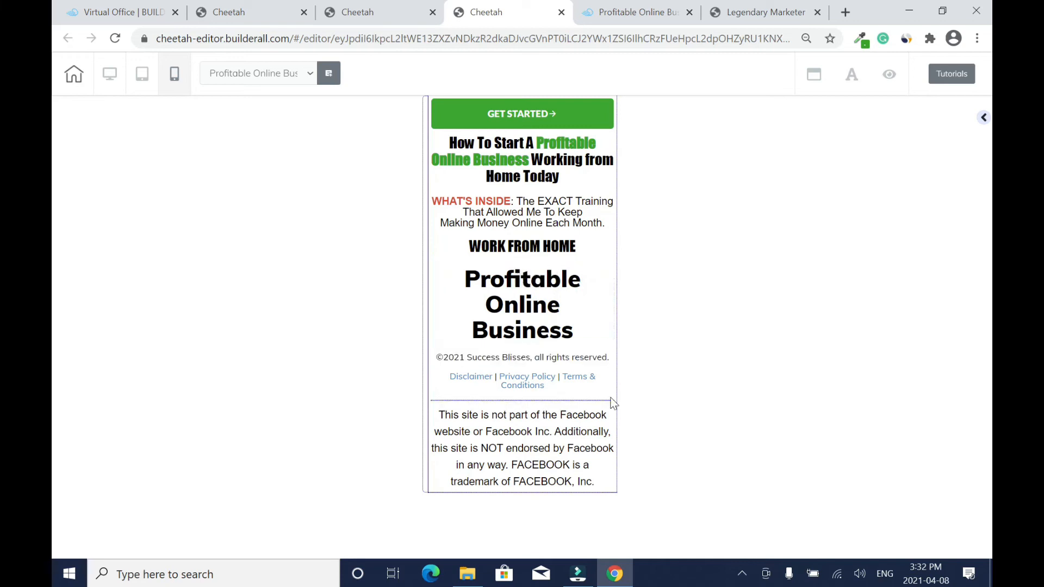
Step: Move the WORK FROM HOME headline up above the How To Start A Profitable Online Business headline
left_click(572, 249)
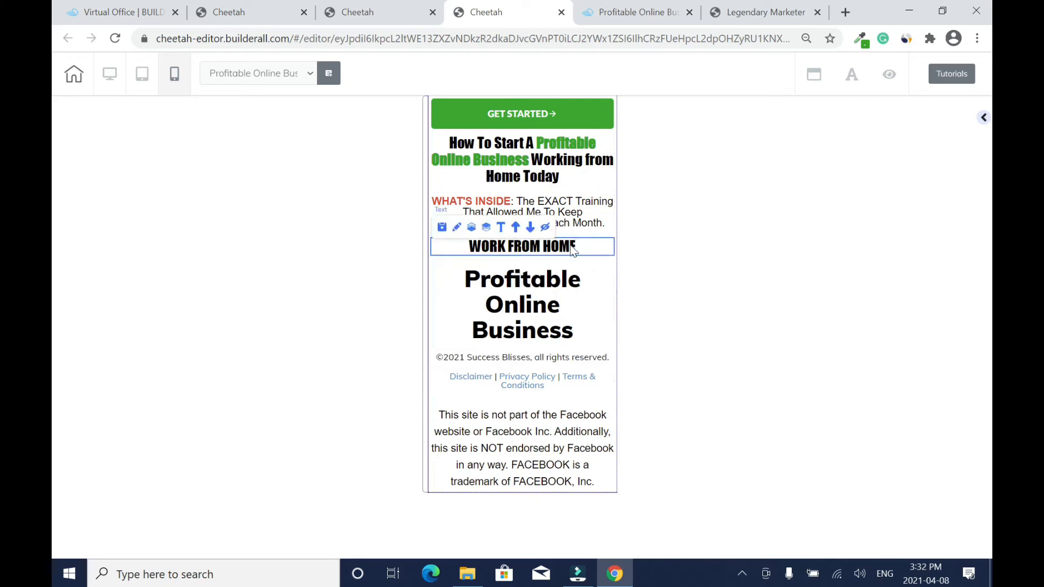
left_click(516, 227)
left_click(515, 185)
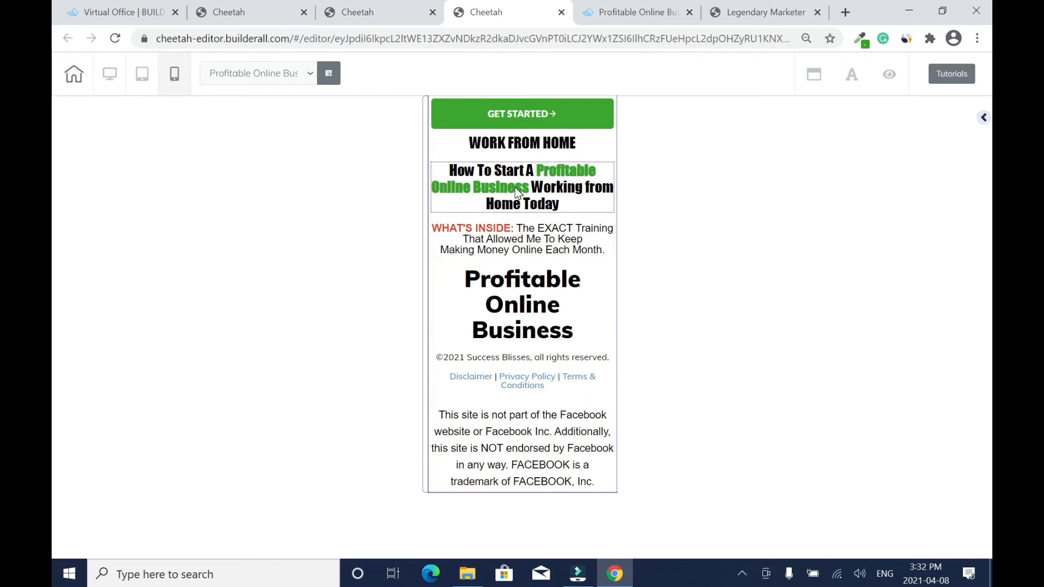
Step: Move the Profitable Online Business title up to directly below WORK FROM HOME and hide it from the mobile layout
left_click(557, 308)
left_click(516, 251)
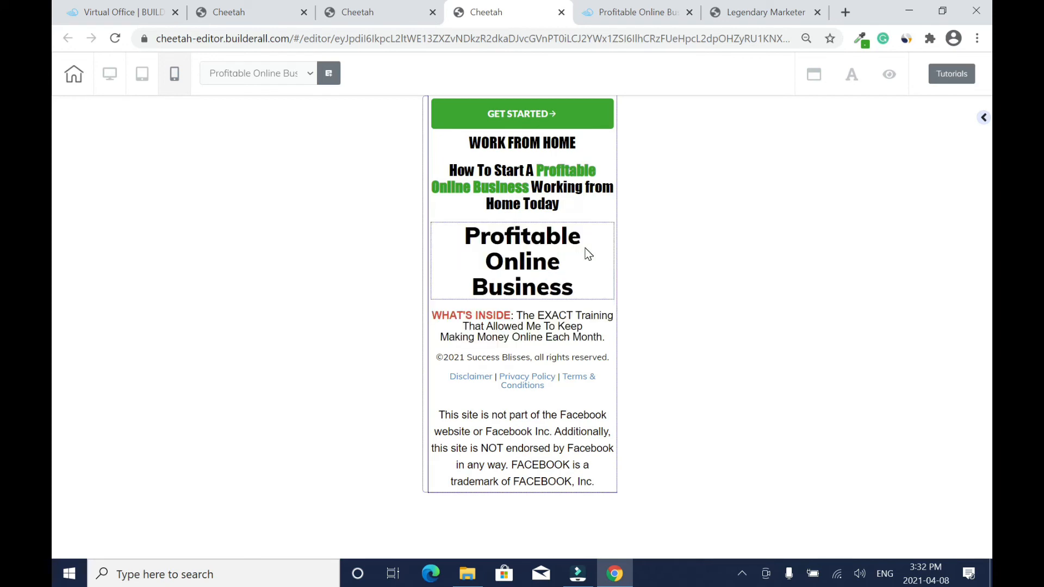
left_click(515, 214)
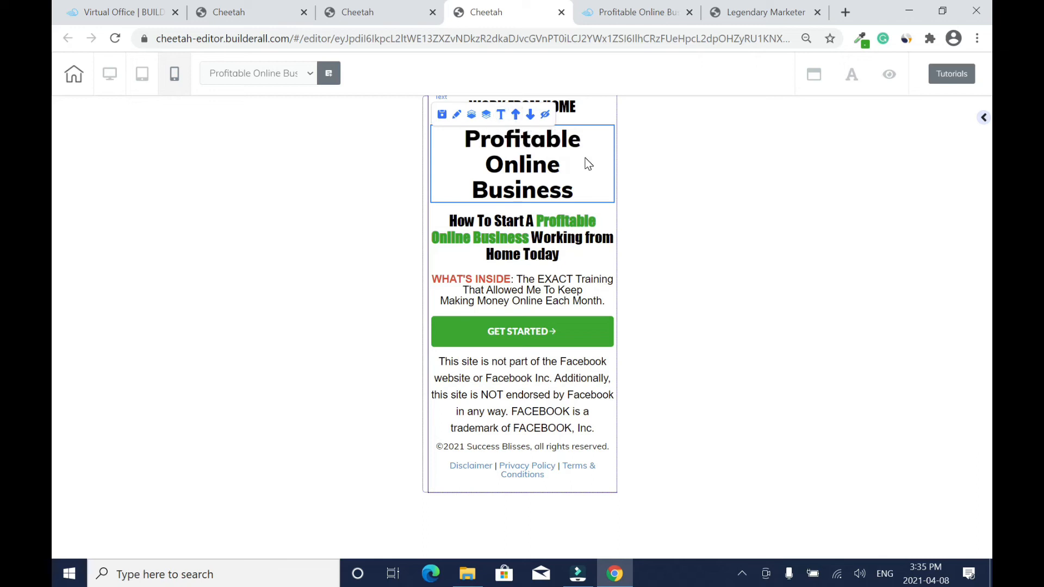
left_click(546, 115)
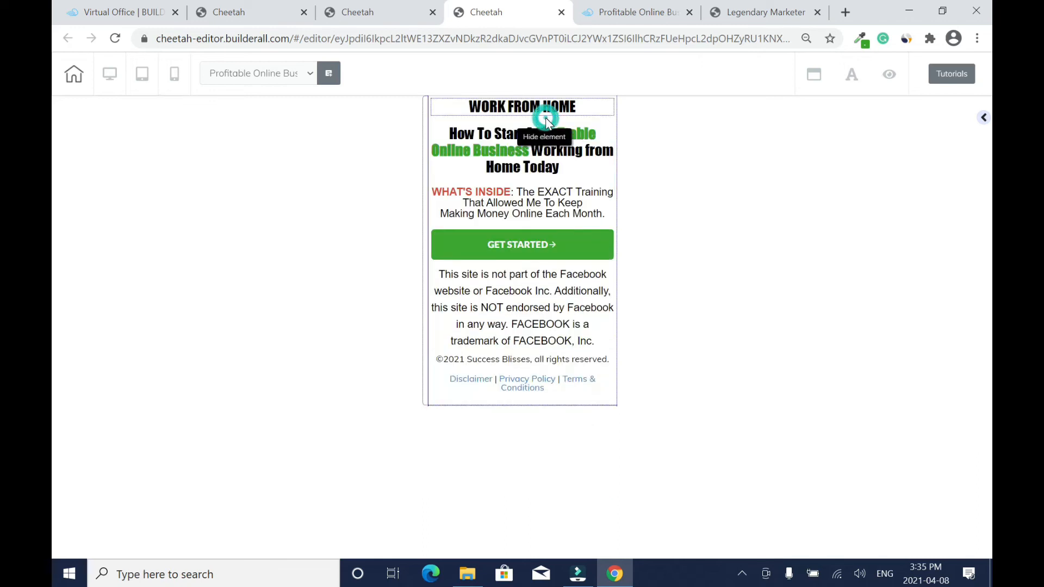
Step: Return to the desktop layout, save the landing page, and republish the Profitable Online Business site
left_click(174, 75)
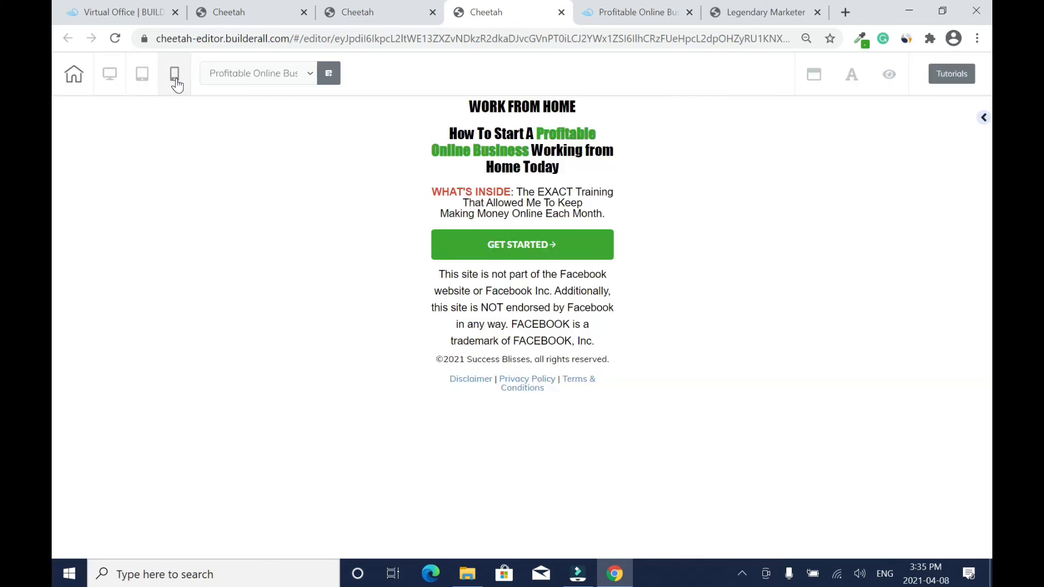
left_click(117, 79)
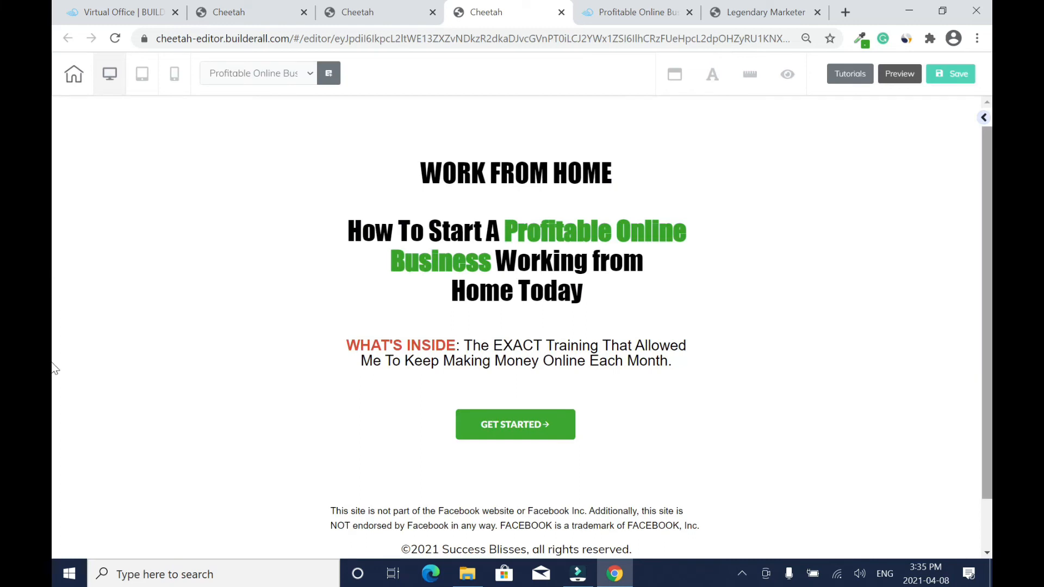
left_click_drag(990, 407, 989, 467)
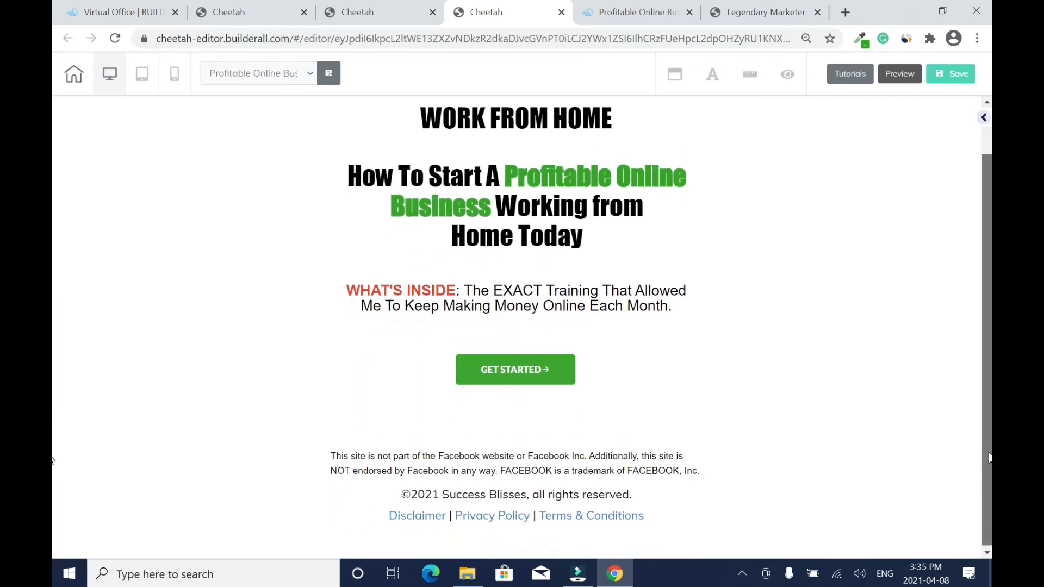
left_click(949, 78)
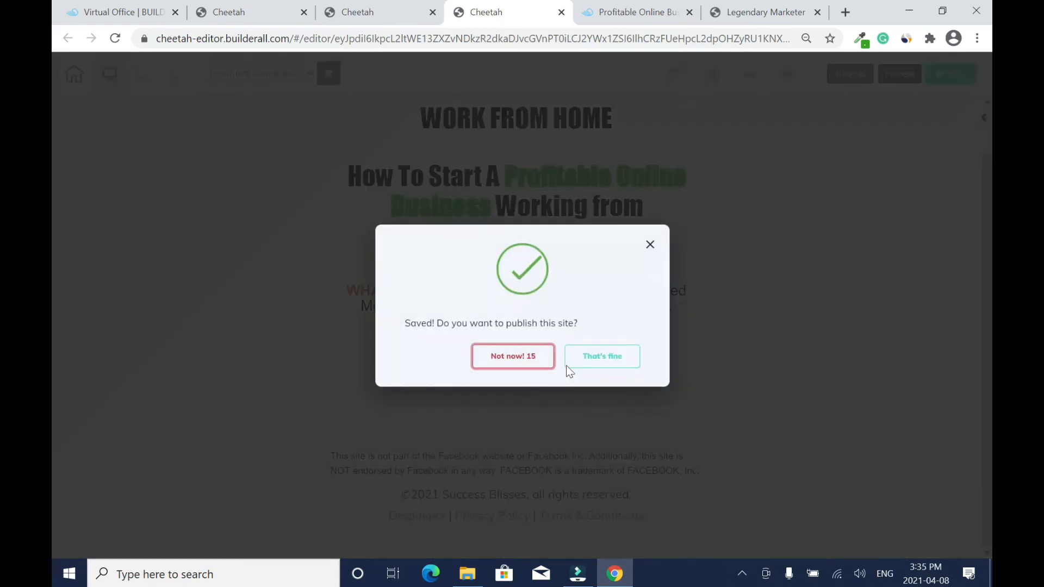
left_click(613, 359)
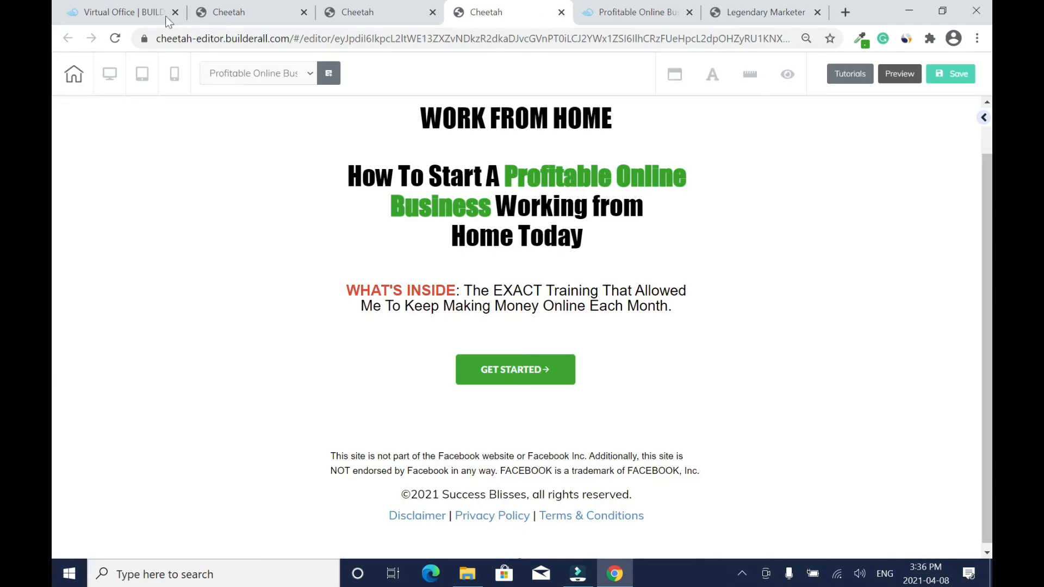
left_click(242, 9)
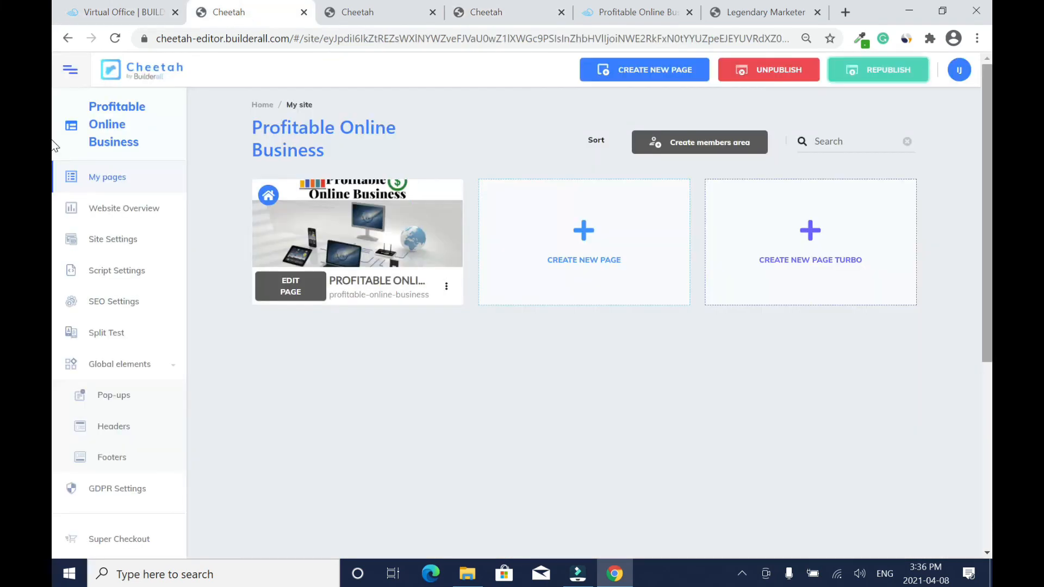
left_click(882, 72)
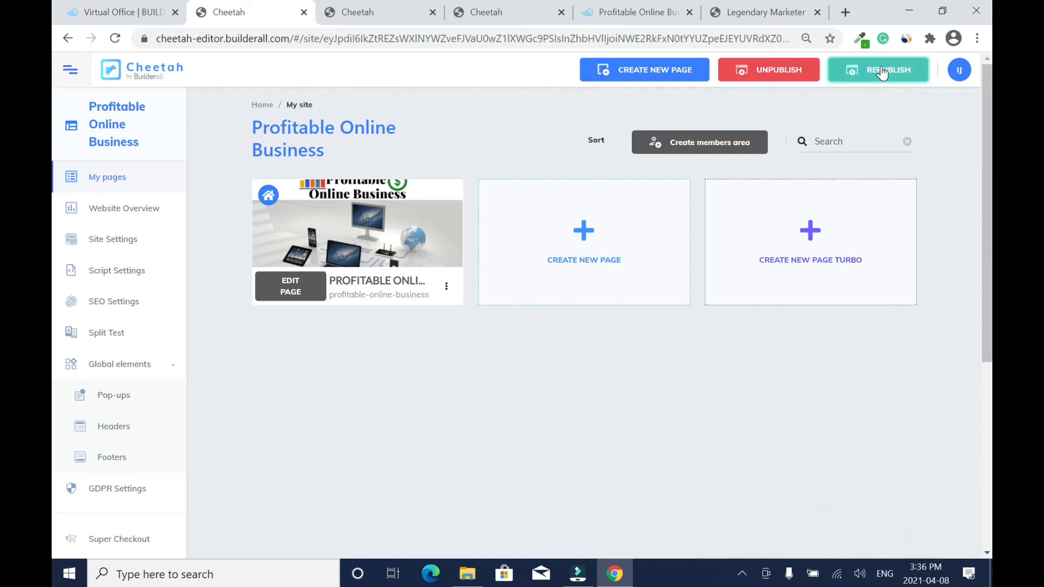
Step: Close all browser tabs except the Builderall office, leaving the pop-up editor without saving again
left_click(507, 13)
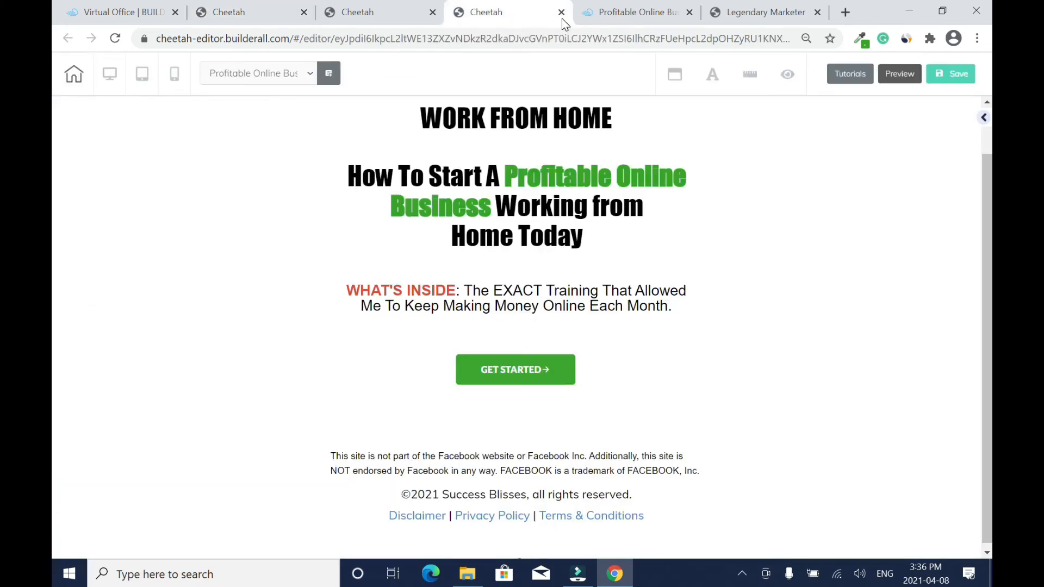
left_click(817, 12)
left_click(817, 12)
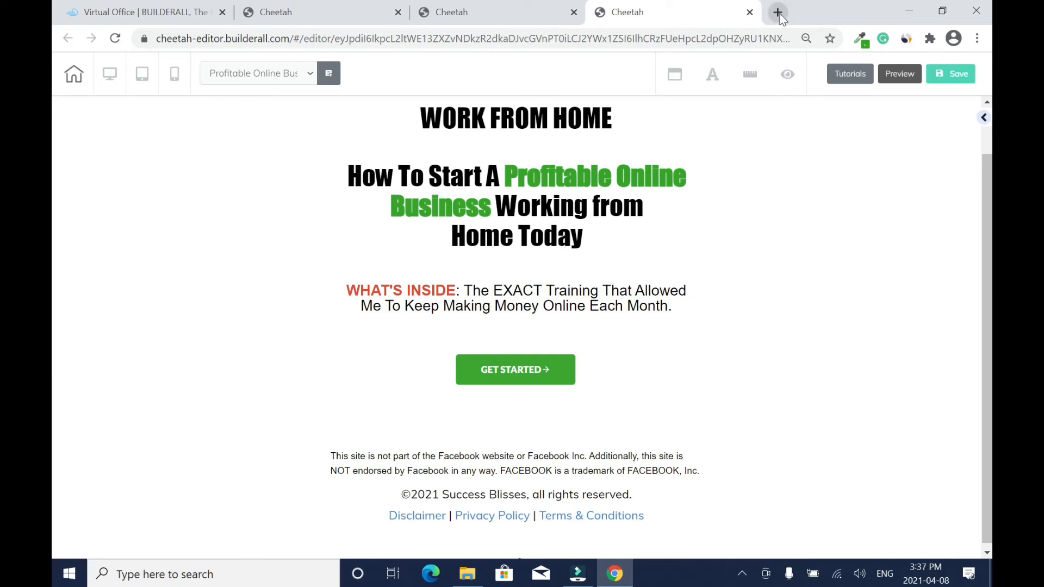
left_click(749, 12)
left_click(582, 147)
left_click(574, 12)
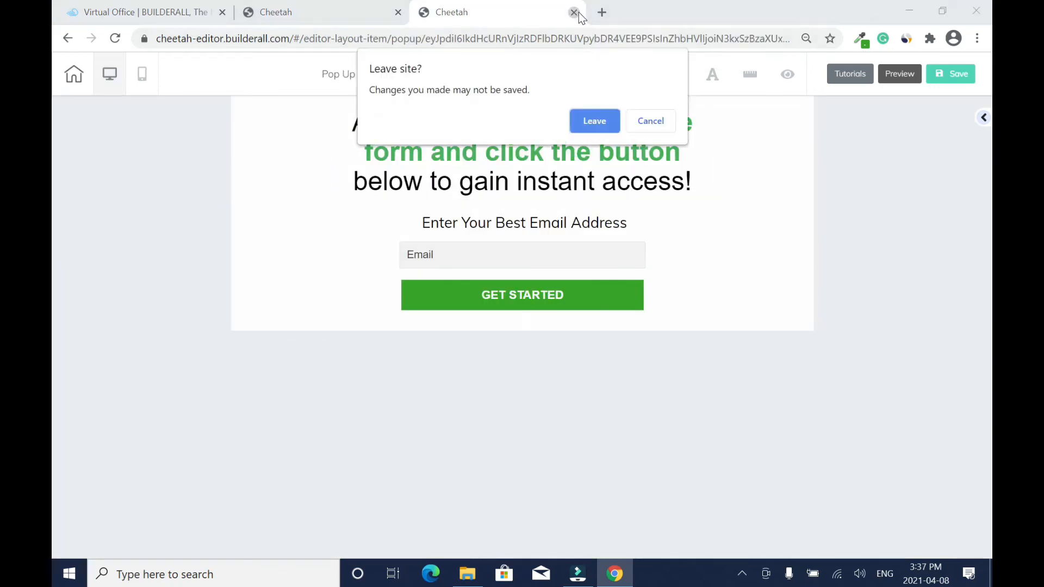
left_click(593, 124)
left_click(398, 12)
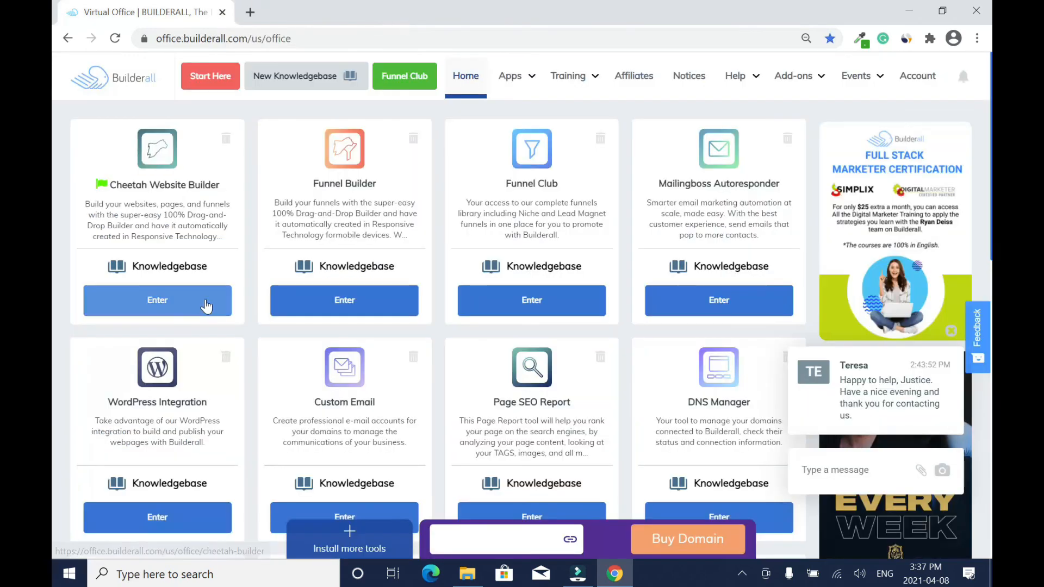
Step: Open the Cheetah Website Builder in a new tab and go to the live Profitable Online Business website
right_click(204, 308)
left_click(254, 311)
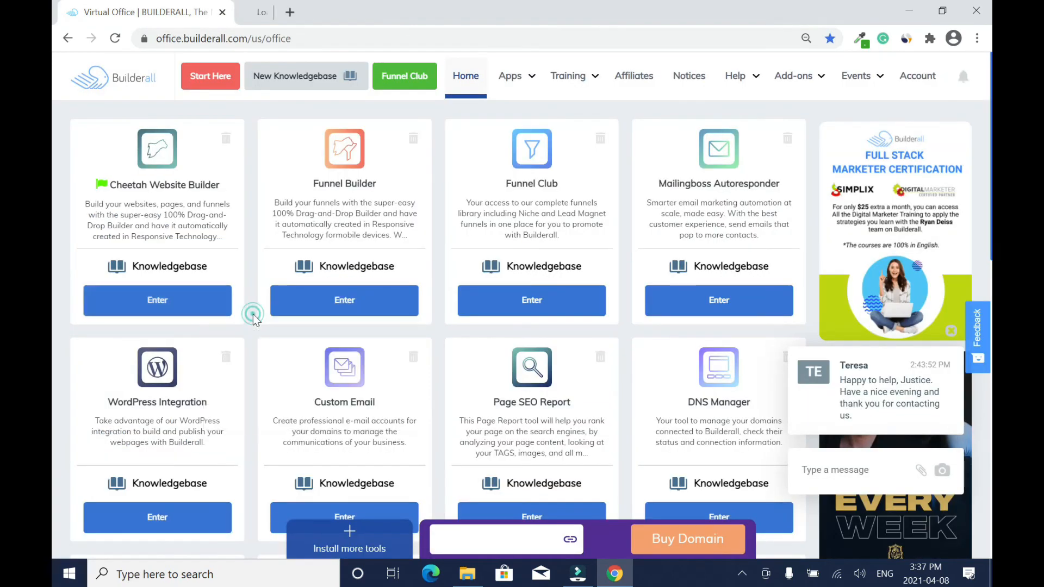
left_click(321, 12)
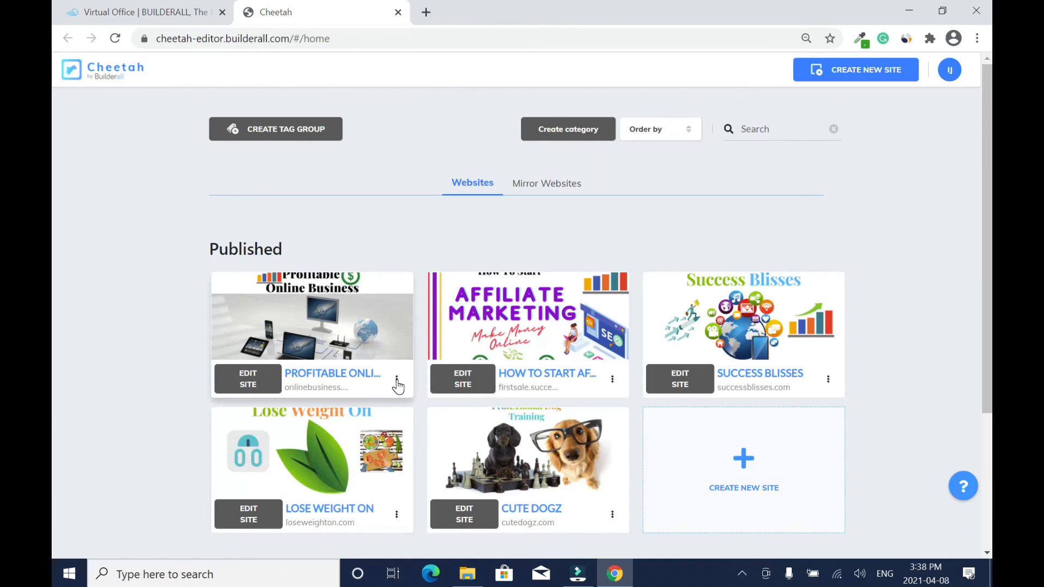
left_click(397, 379)
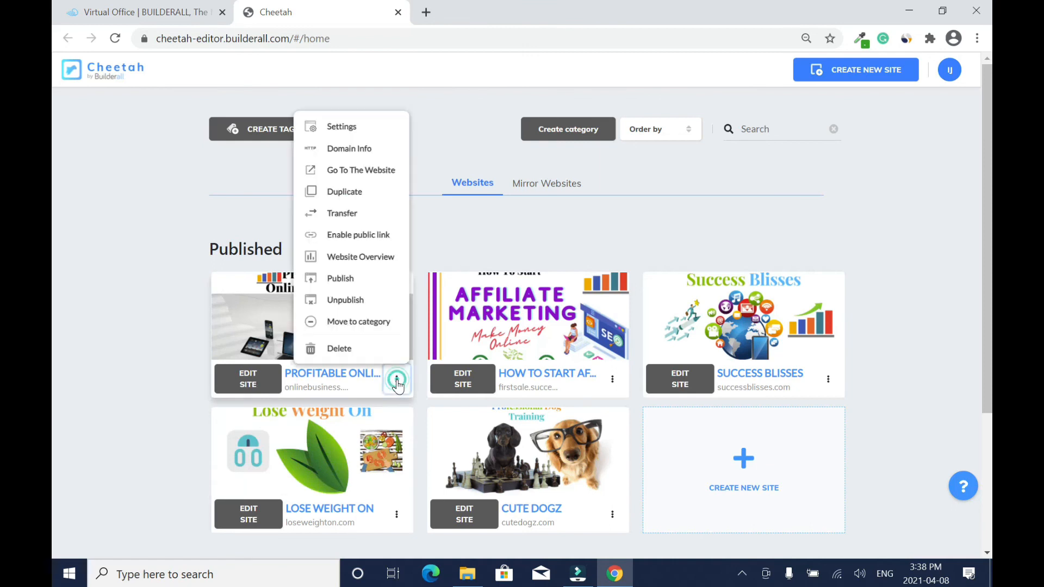
left_click(385, 172)
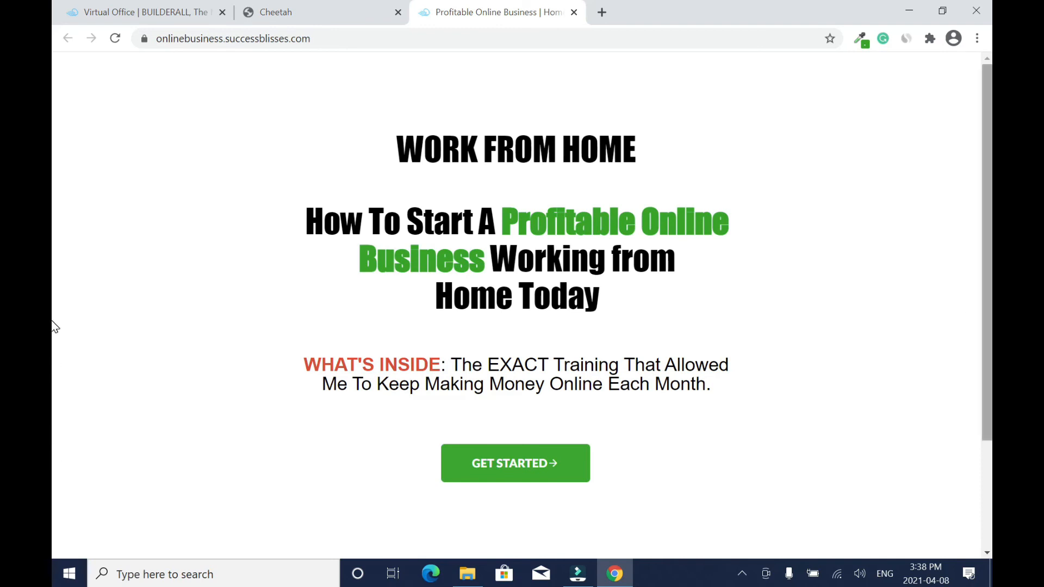
Step: Test the live page's GET STARTED pop-up by submitting an email address and view the enrollment page it leads to
left_click(526, 469)
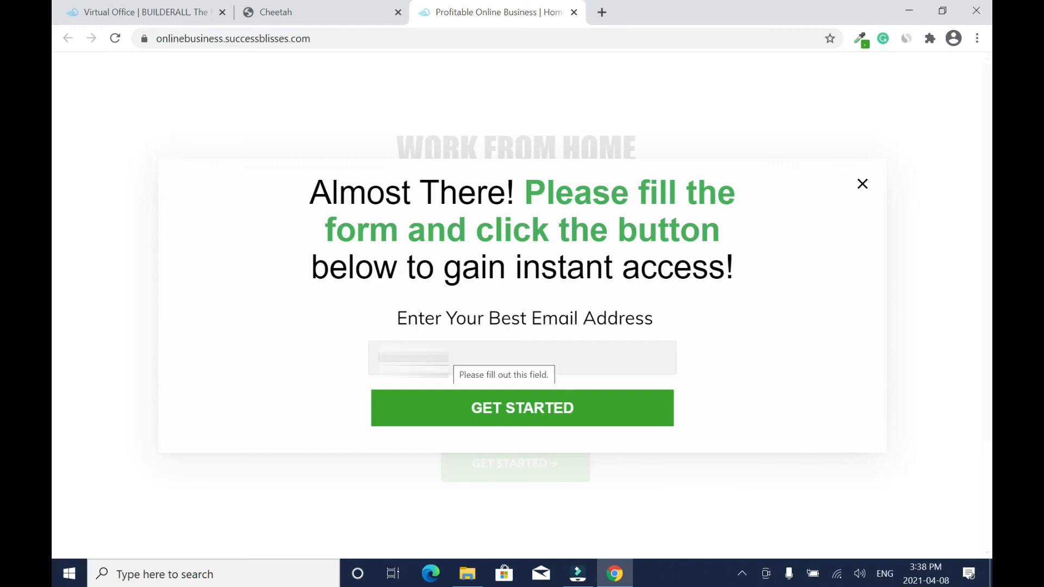
left_click(452, 357)
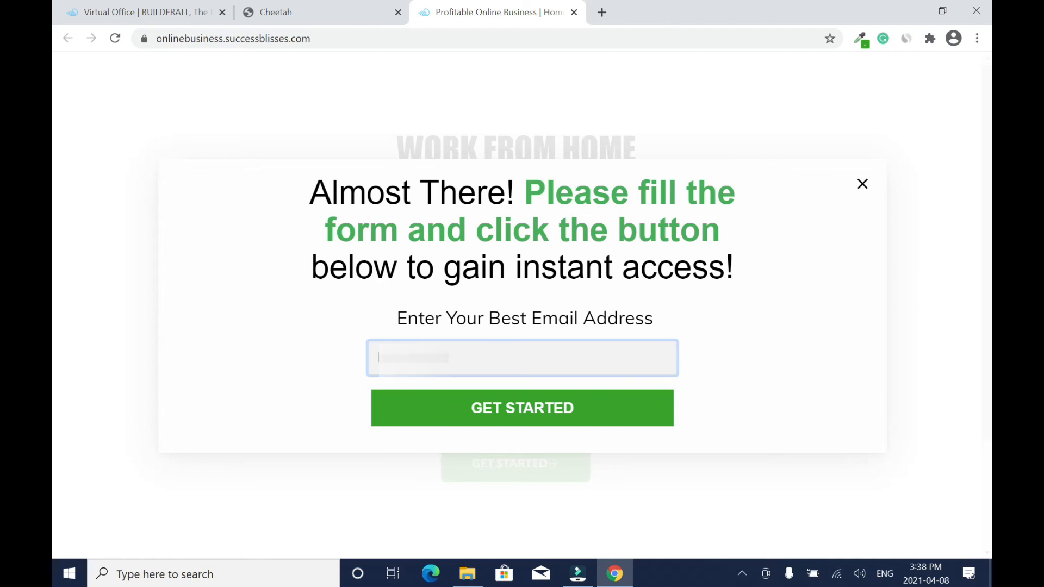
type("@gmail.com")
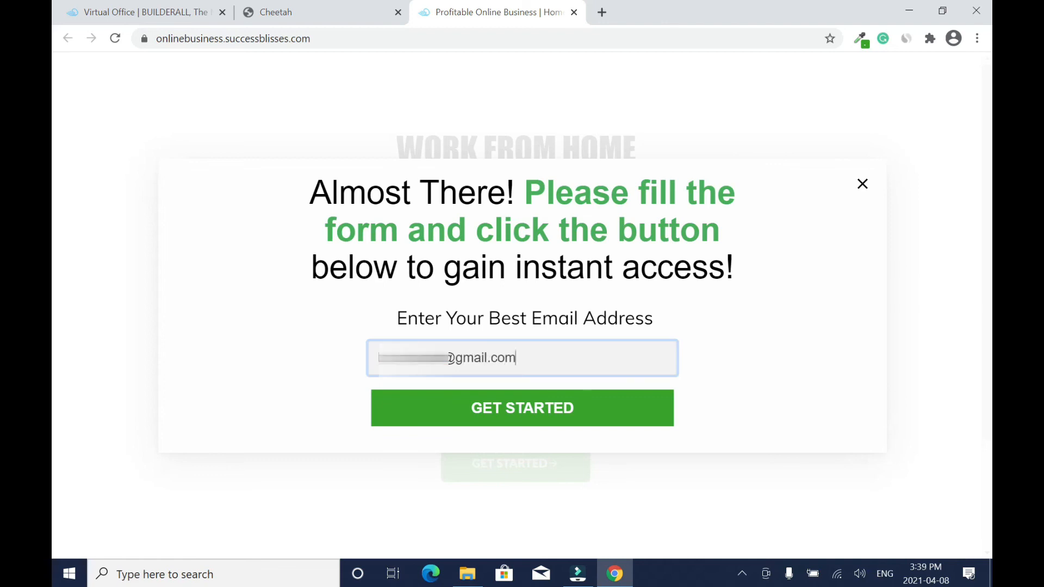
left_click(566, 412)
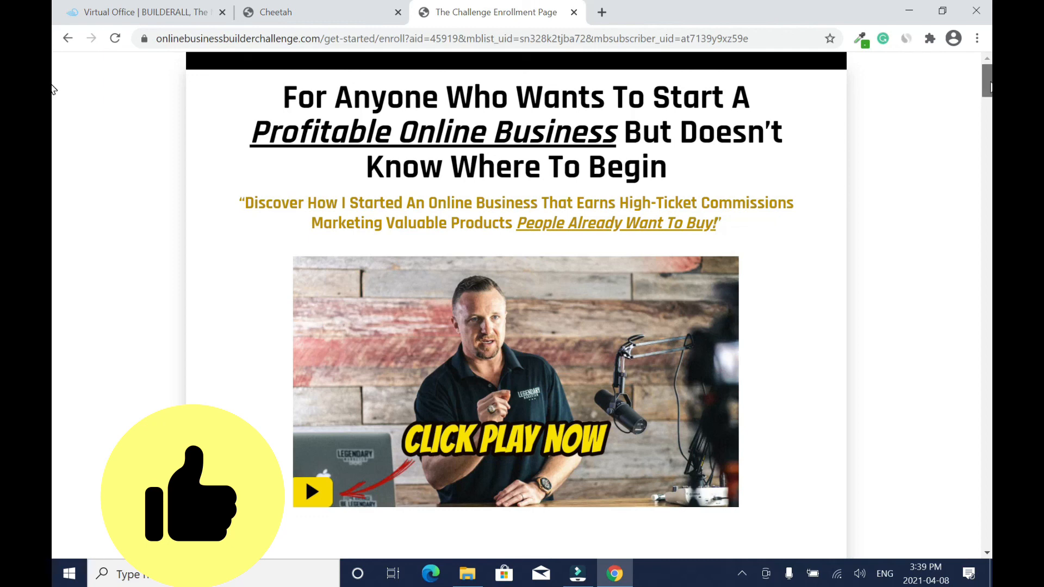
mouse_move(989, 86)
left_mouse_down()
mouse_move(989, 340)
mouse_move(989, 76)
left_mouse_up()
Step: Open the Mailingboss Autoresponder from the Builderall office and view the subscribers of the Profitable Online Business list
mouse_move(581, 5)
left_click(348, 12)
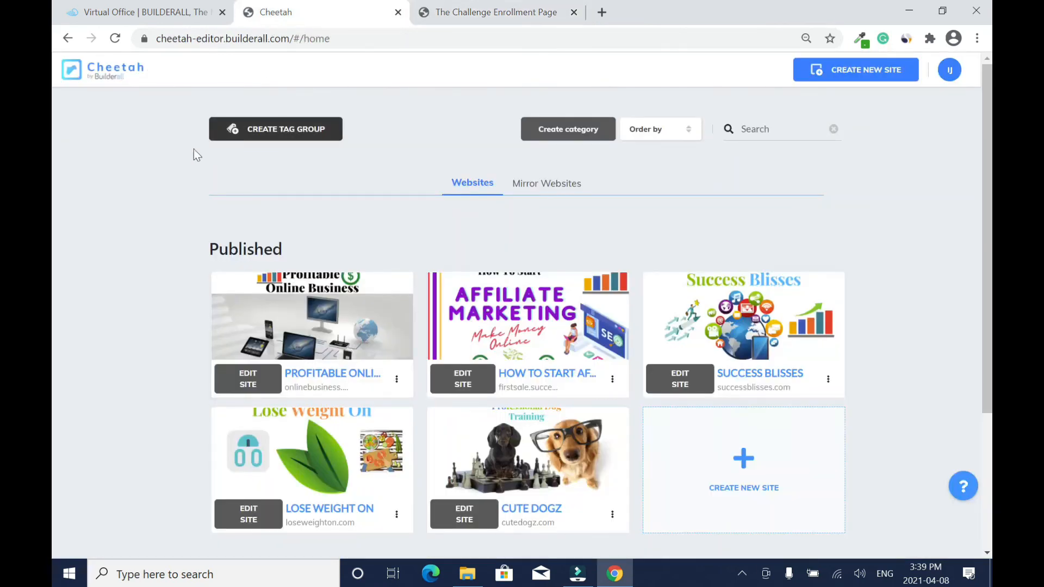
left_click(175, 10)
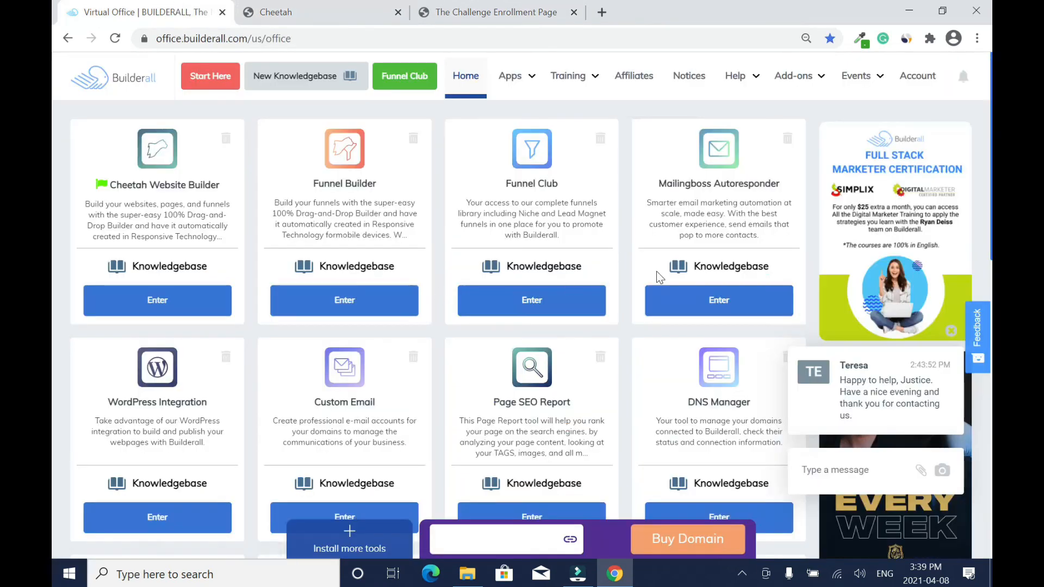
left_click(717, 302)
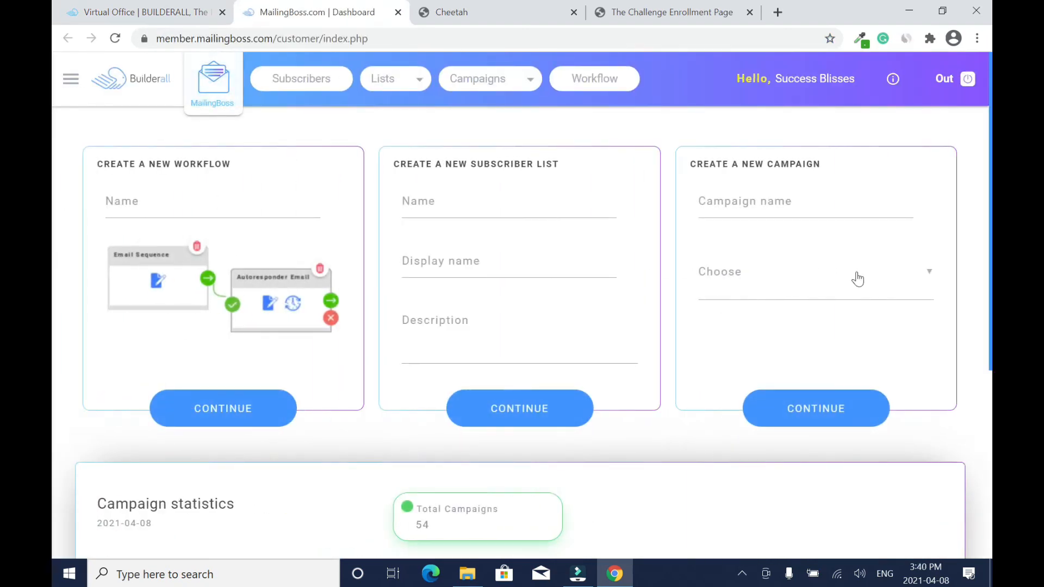
left_click(411, 80)
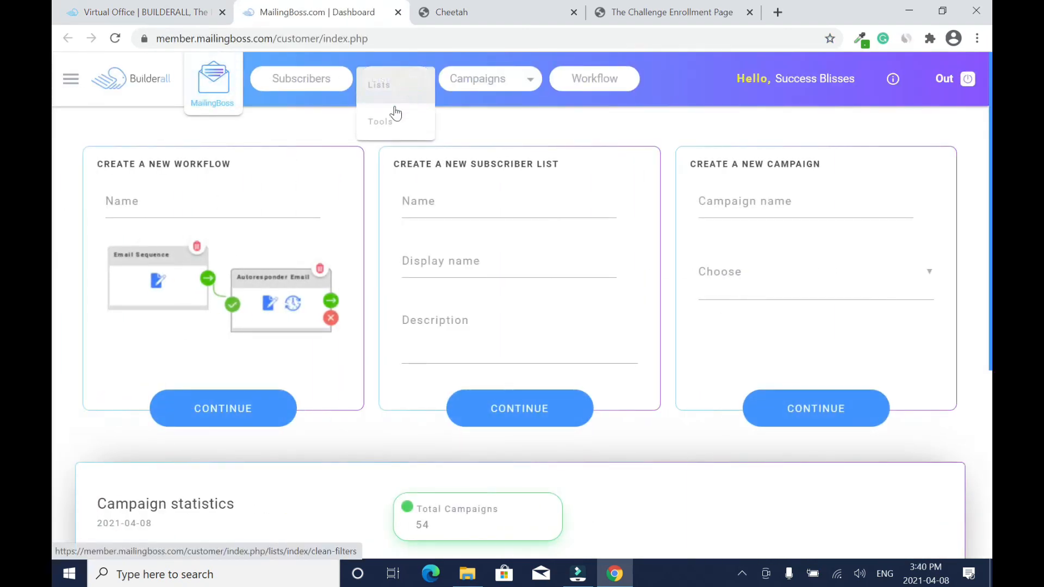
left_click(399, 98)
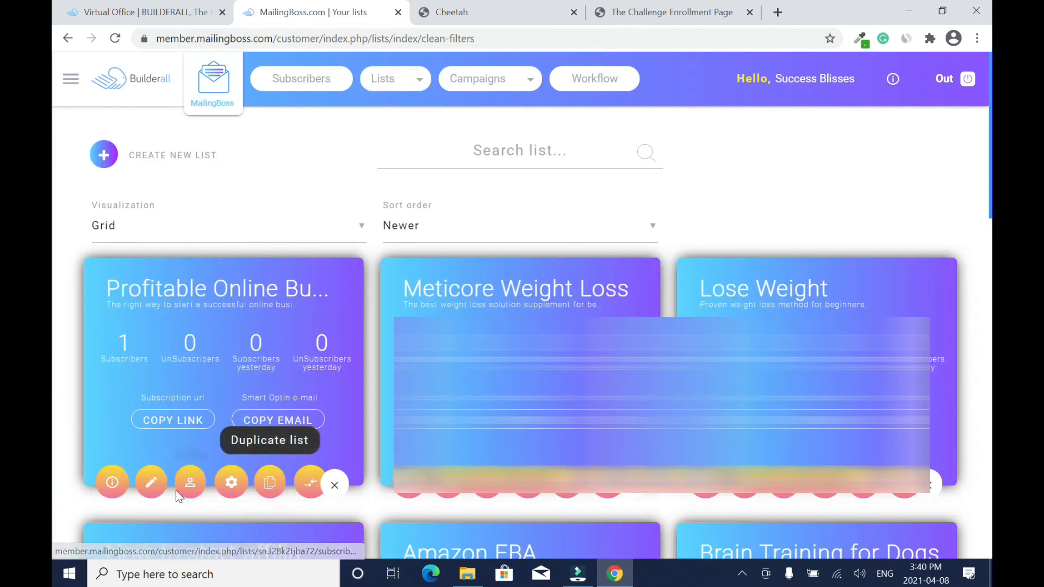
left_click(195, 485)
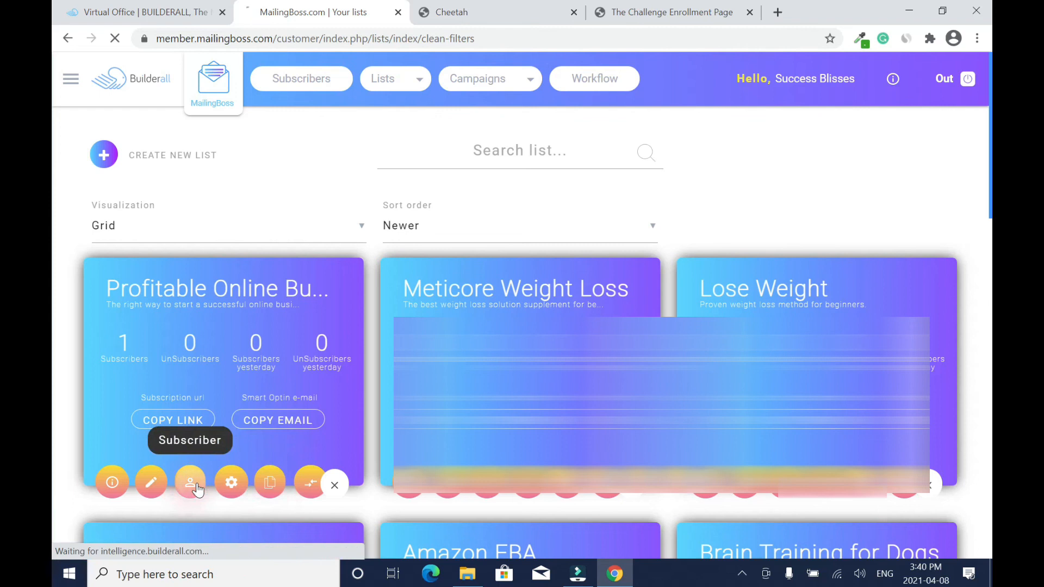